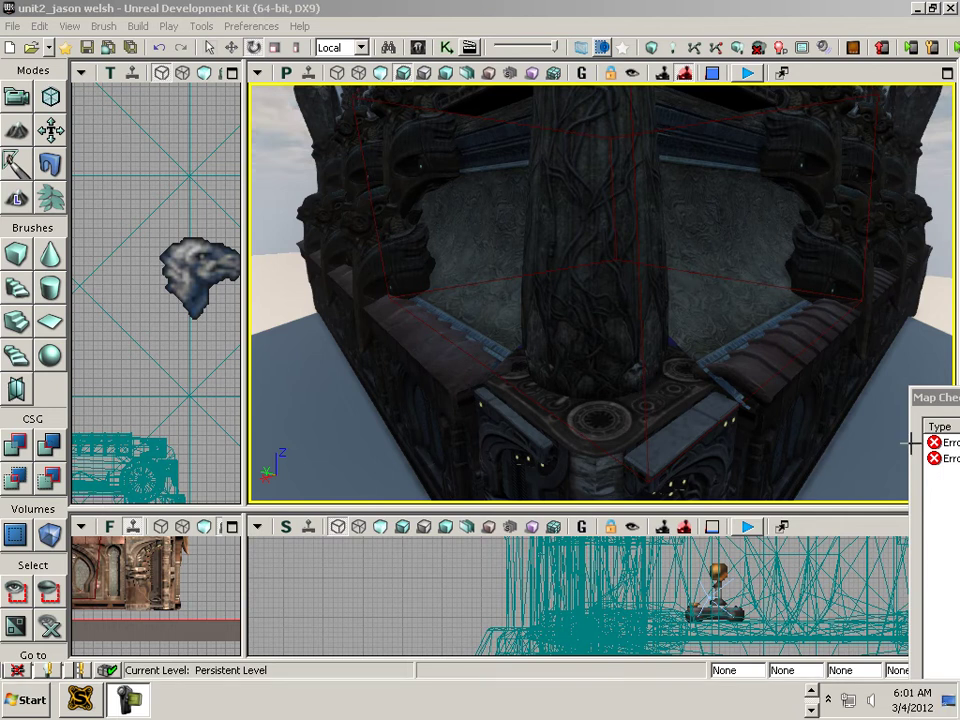
Step: Check the asset actions available for the S_NEC_Roofs_SM_Trim static mesh in the Content Browser, and move the browser window aside
key("ctrl+shift+f")
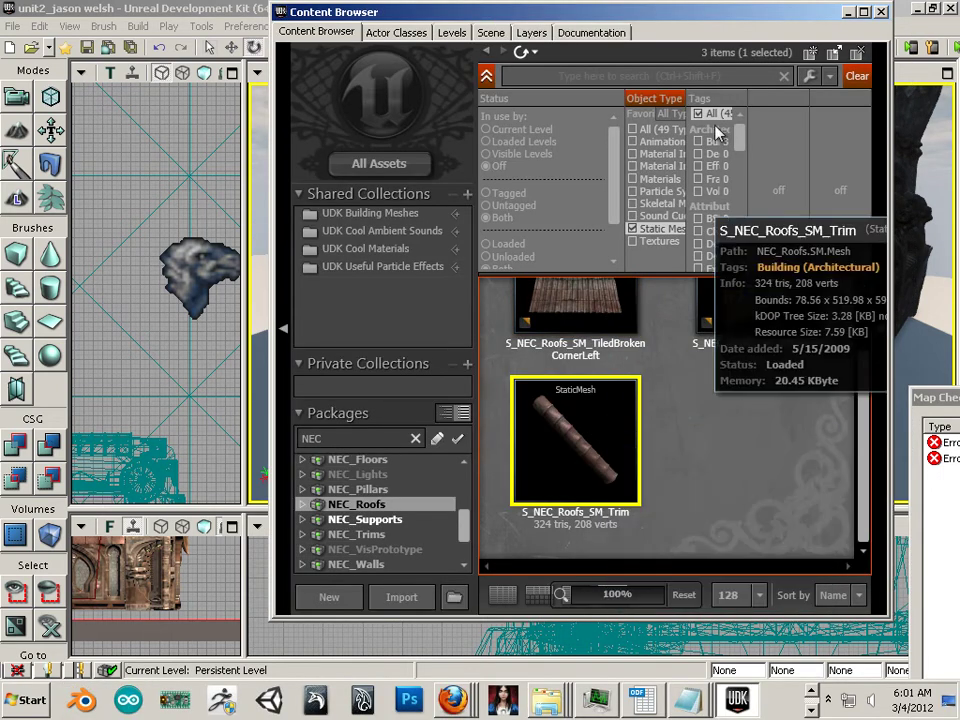
left_click_drag(620, 12, 508, 22)
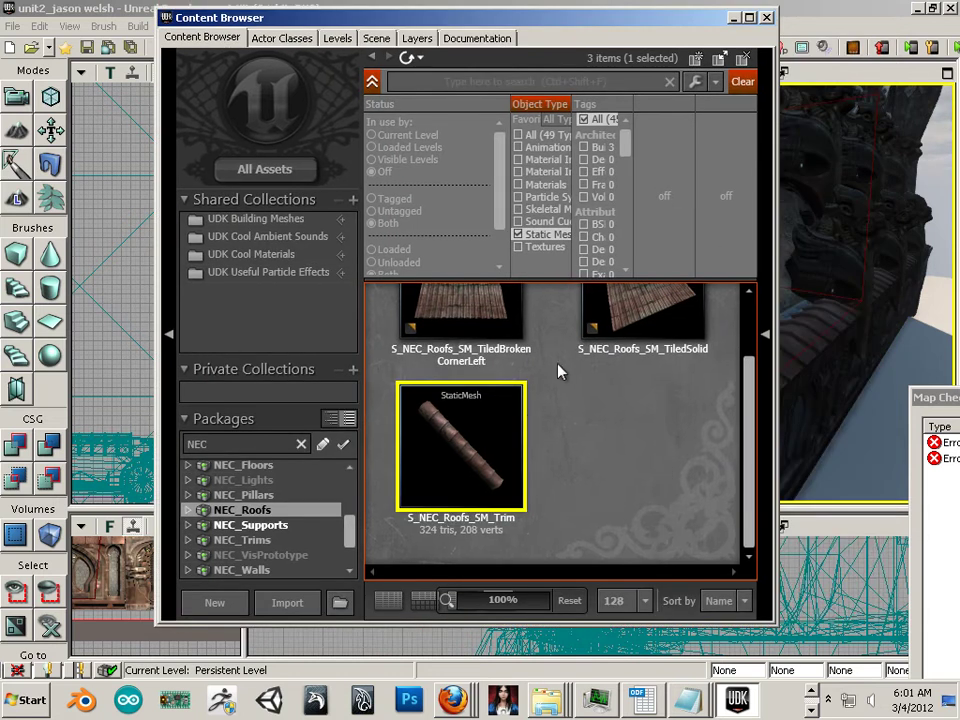
right_click(500, 434)
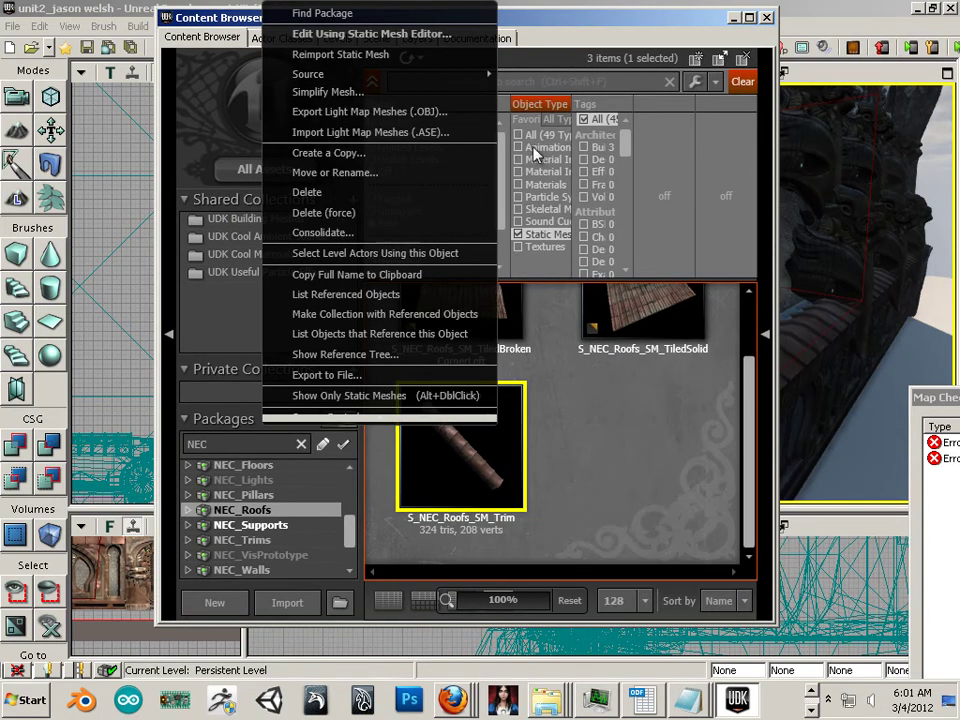
left_click(612, 14)
left_click_drag(955, 171, 955, 176)
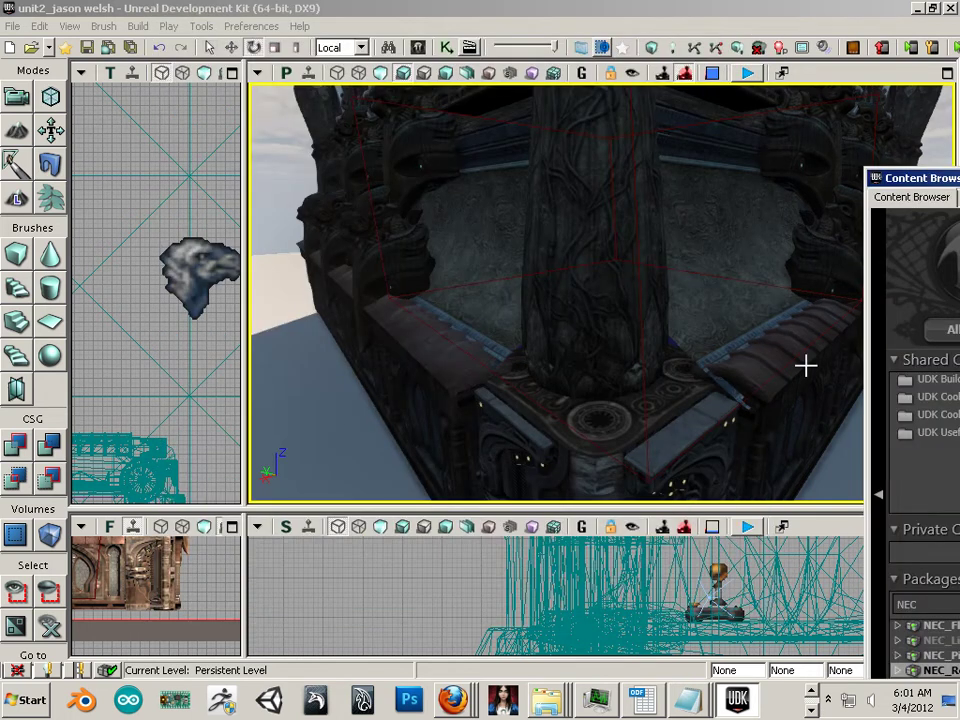
Step: Export the tiled roof trim mesh on the ledge beside the pillar to the Desktop as test.fbx, replacing the existing file
left_click(440, 362)
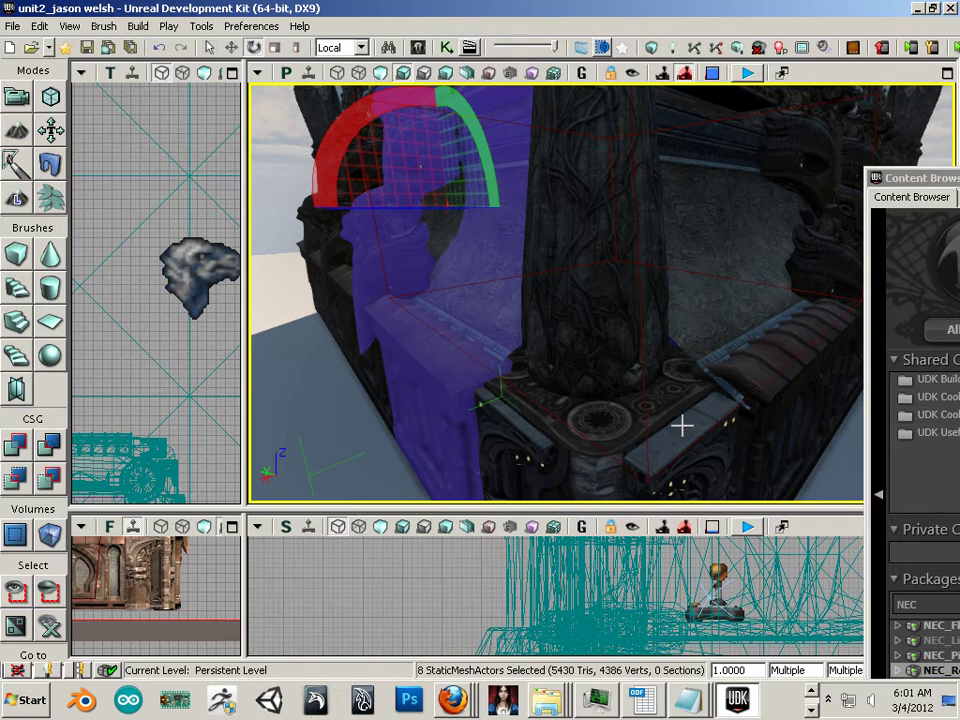
right_click_drag(681, 426, 714, 426)
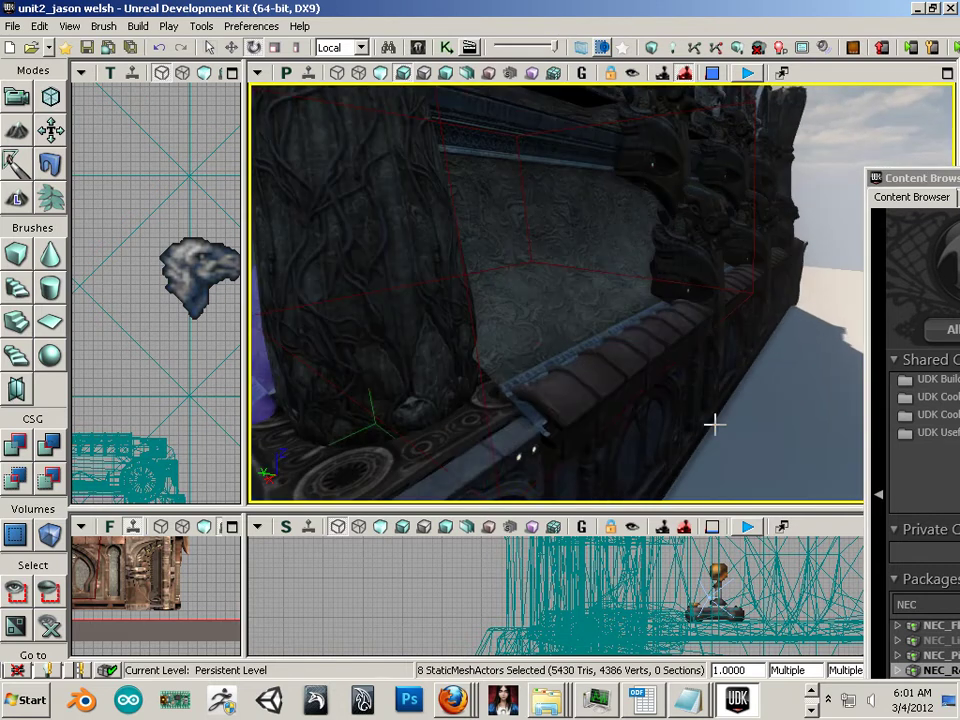
left_click(619, 370)
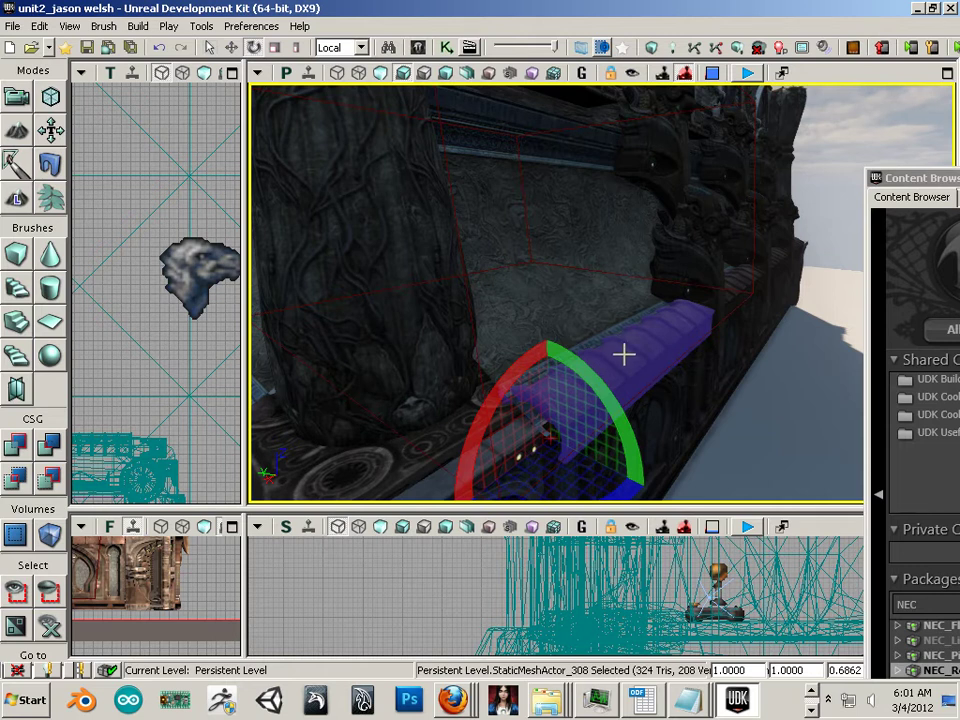
right_click(643, 364)
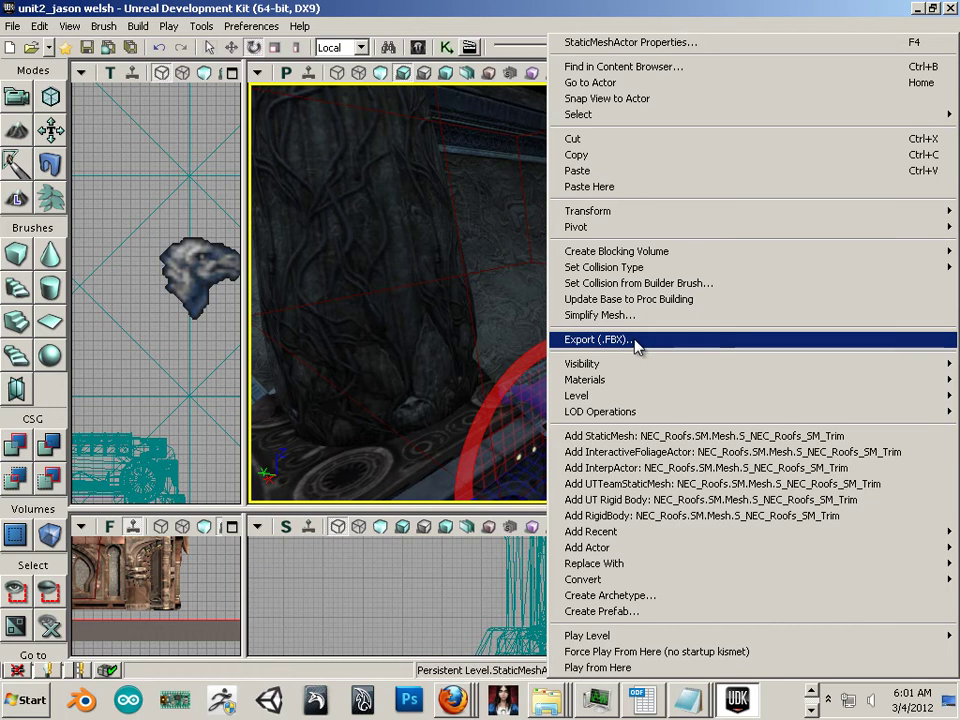
left_click(638, 342)
left_click(71, 160)
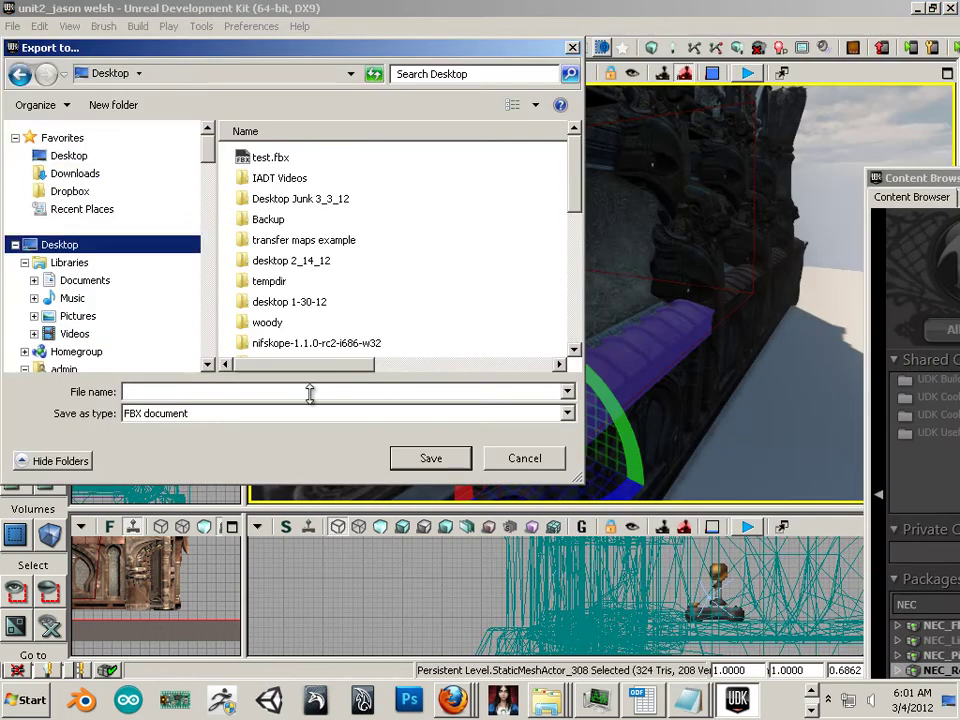
left_click(266, 158)
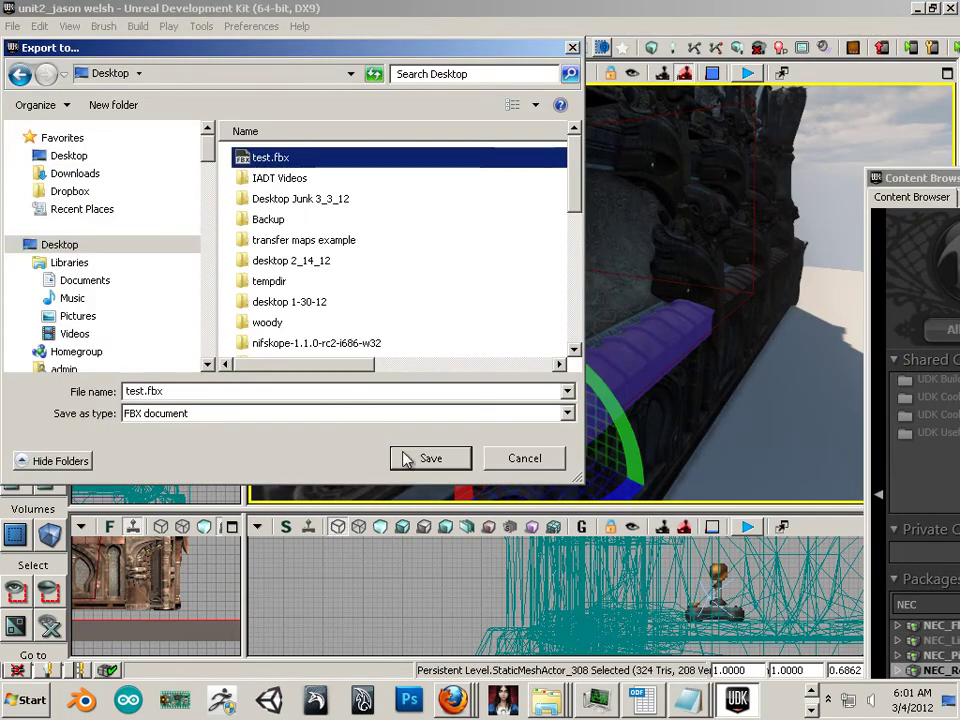
left_click(426, 457)
left_click(538, 352)
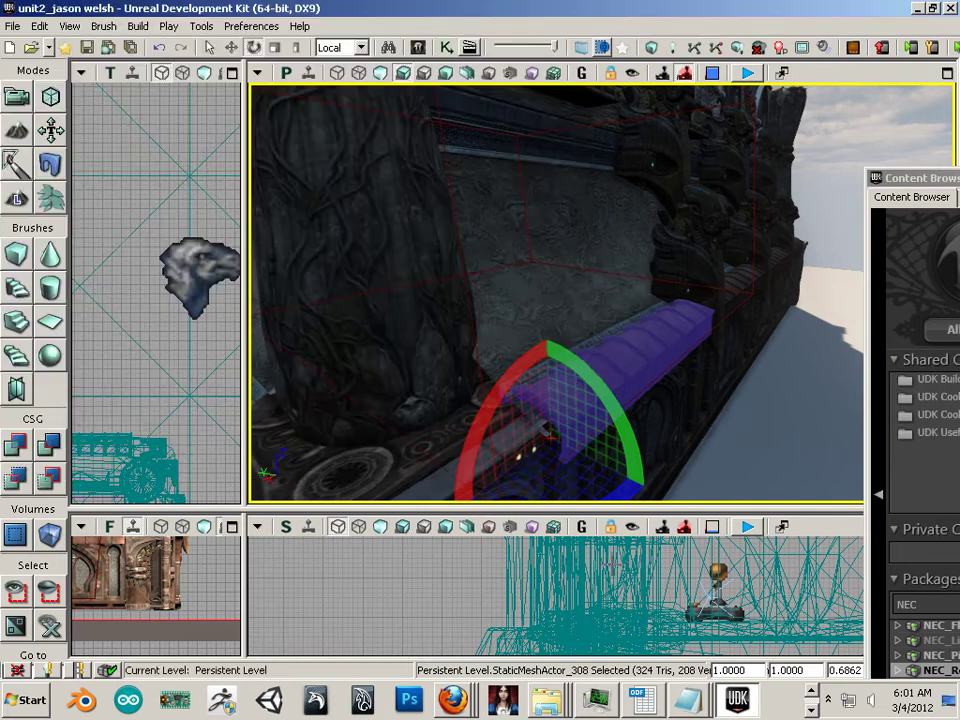
Step: Switch to Autodesk Maya, close the Essential Skills Movies window, and maximize the main window
left_click(366, 706)
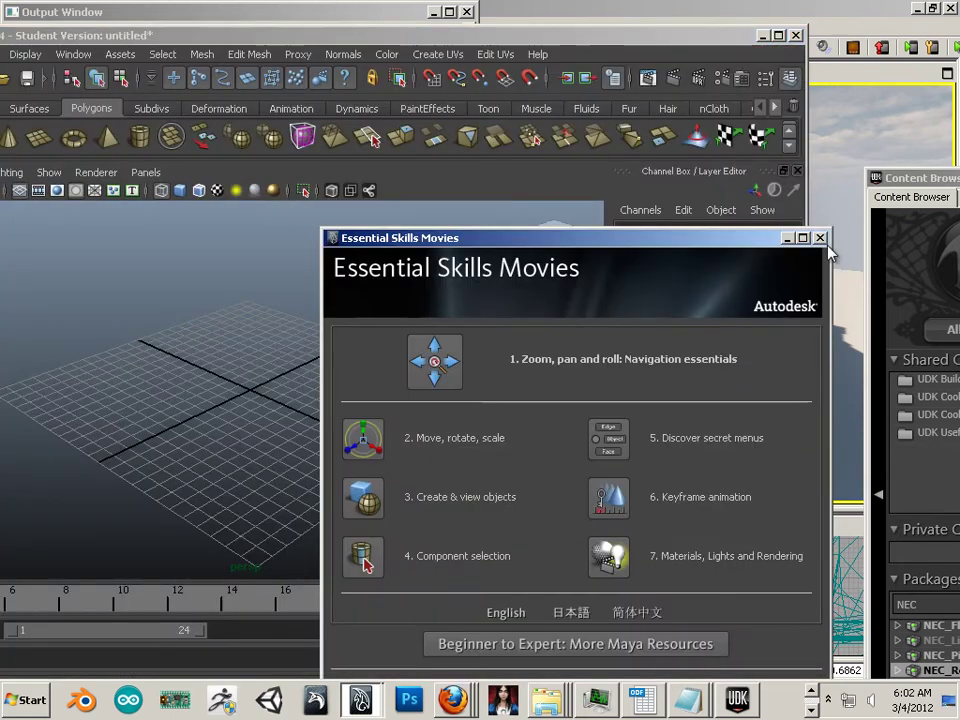
left_click(819, 237)
left_click_drag(321, 36, 480, 2)
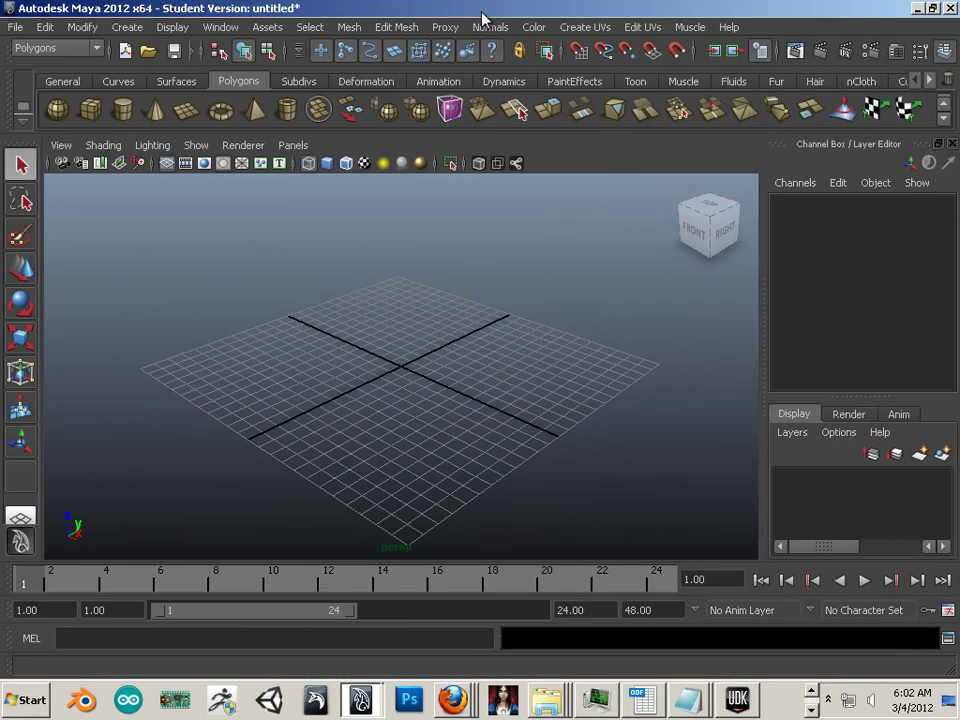
Step: Import test.fbx from the Desktop into the scene
left_click(13, 27)
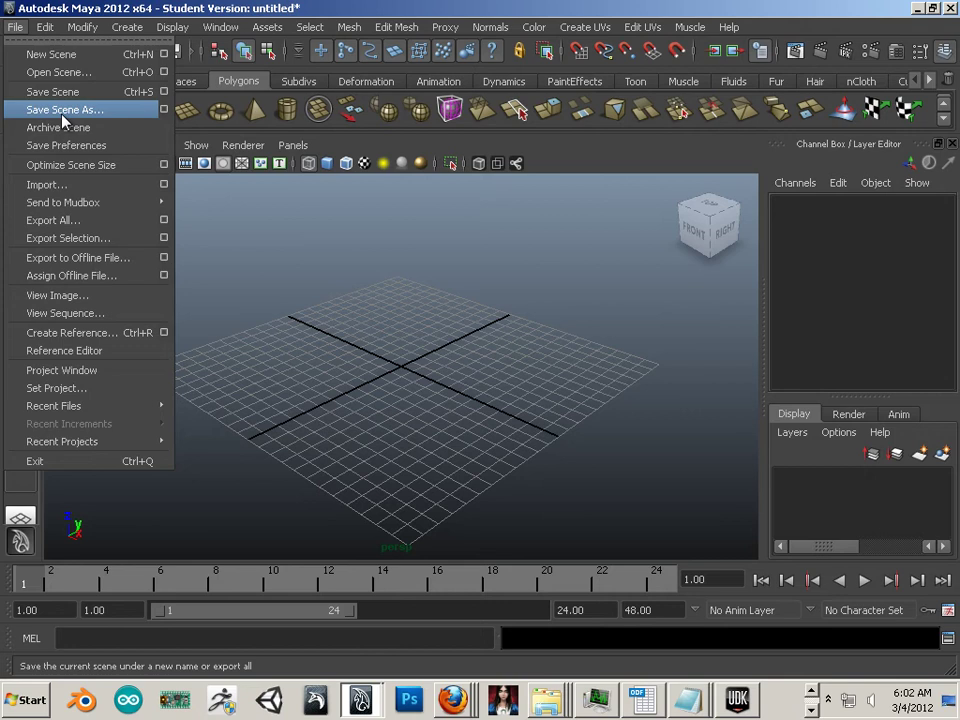
left_click(72, 184)
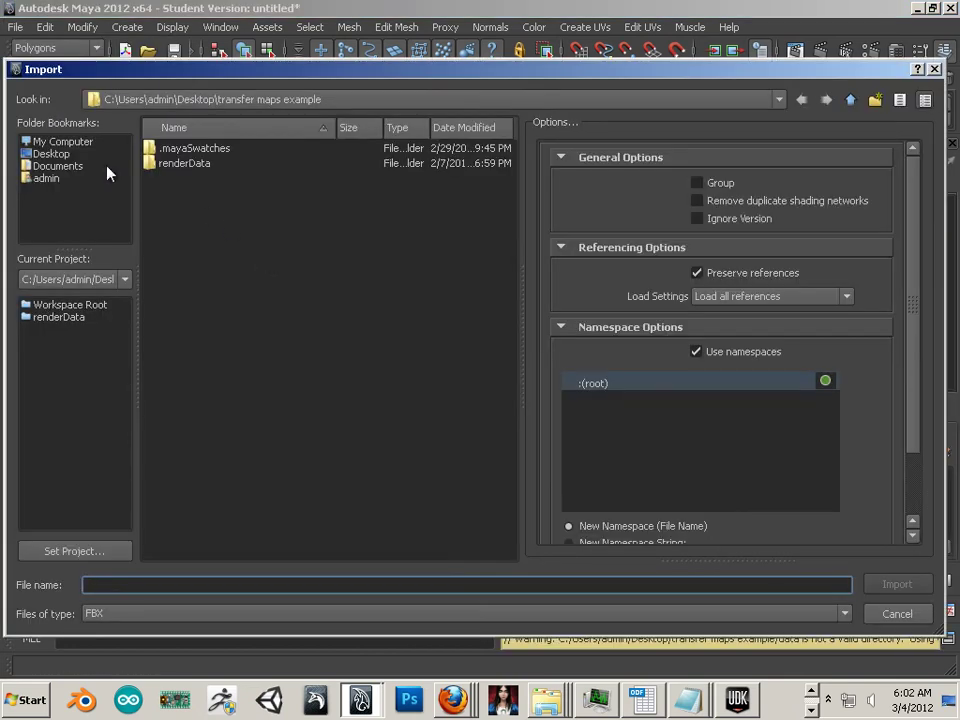
left_click(55, 154)
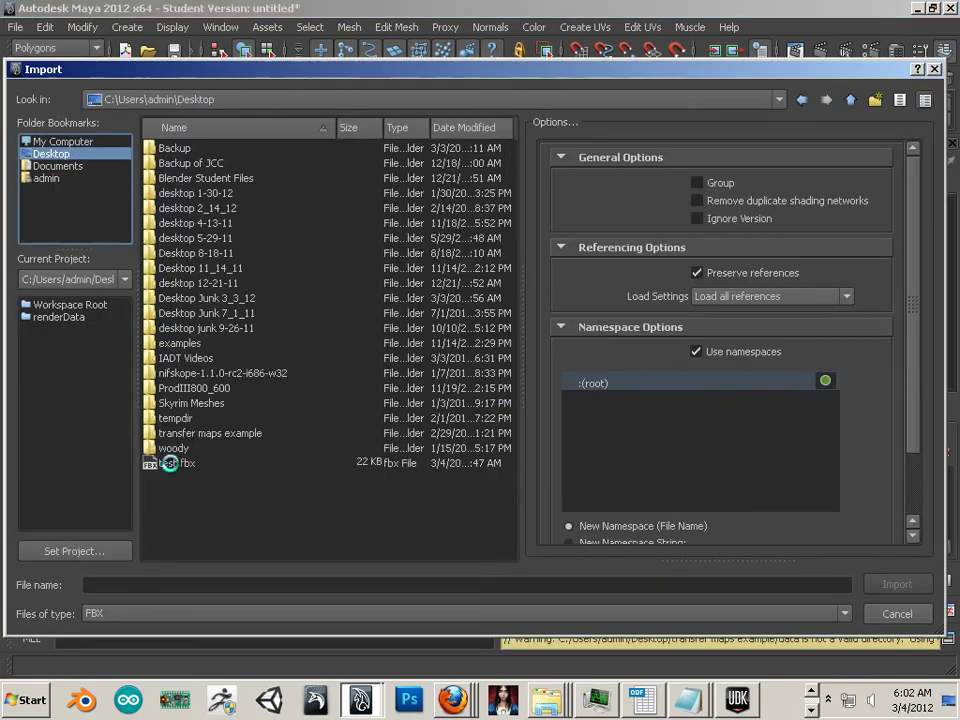
Step: Move the imported roof trim mesh to the grid origin at 0, 0, 0 with grid snapping
scroll(317, 424, "down", 10)
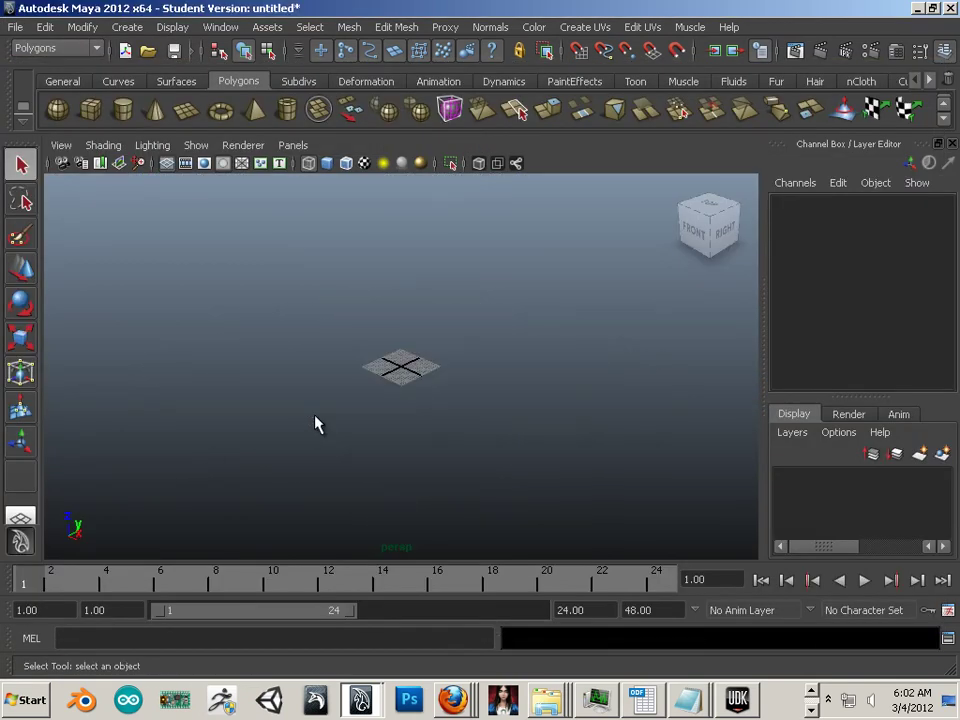
scroll(335, 426, "down", 5)
left_click(355, 225)
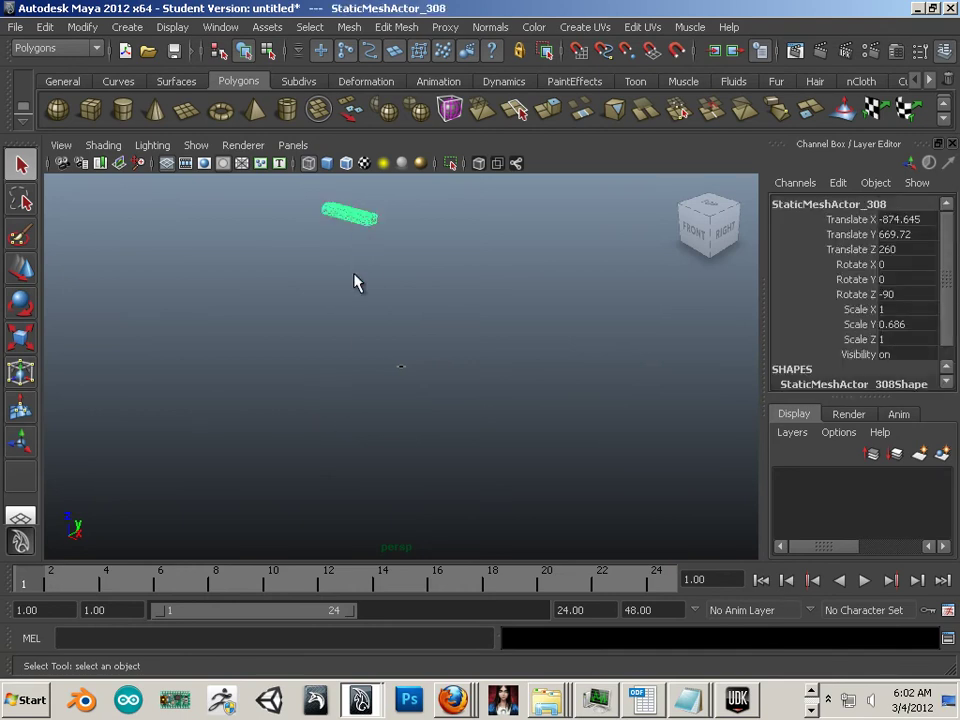
scroll(333, 298, "down", 2)
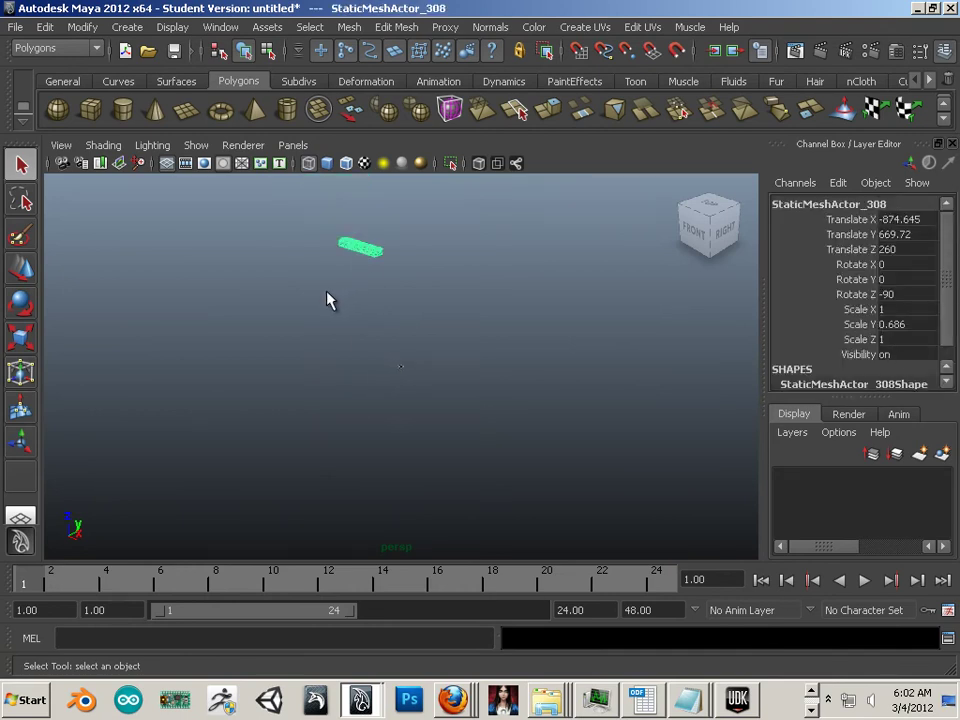
left_click(20, 268)
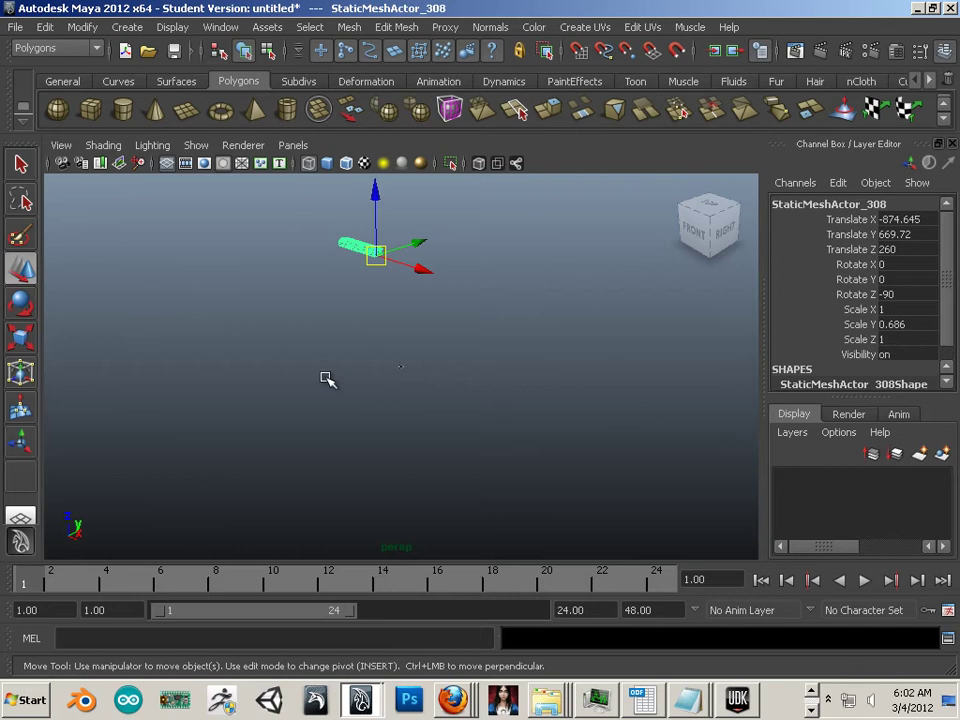
scroll(390, 380, "up", 3)
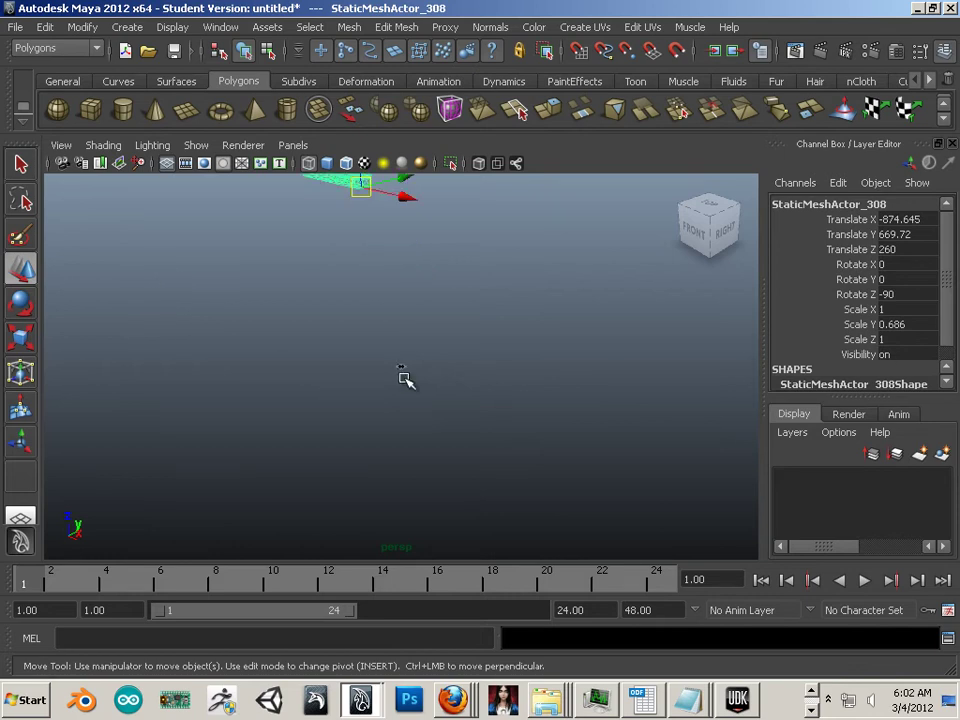
left_click_drag(364, 192, 404, 368)
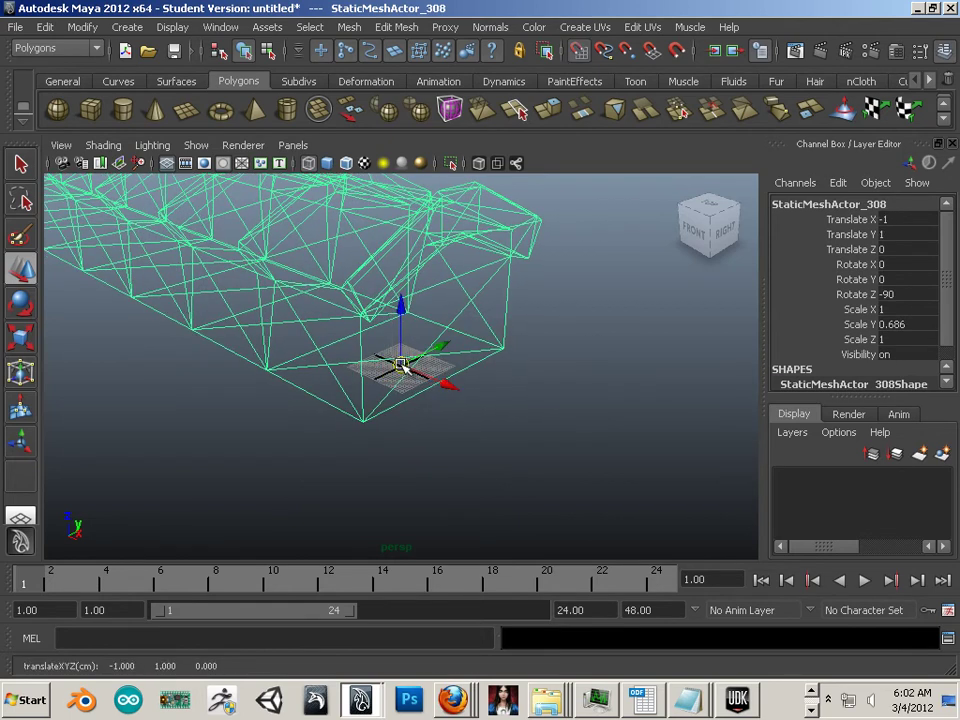
scroll(452, 418, "up", 5)
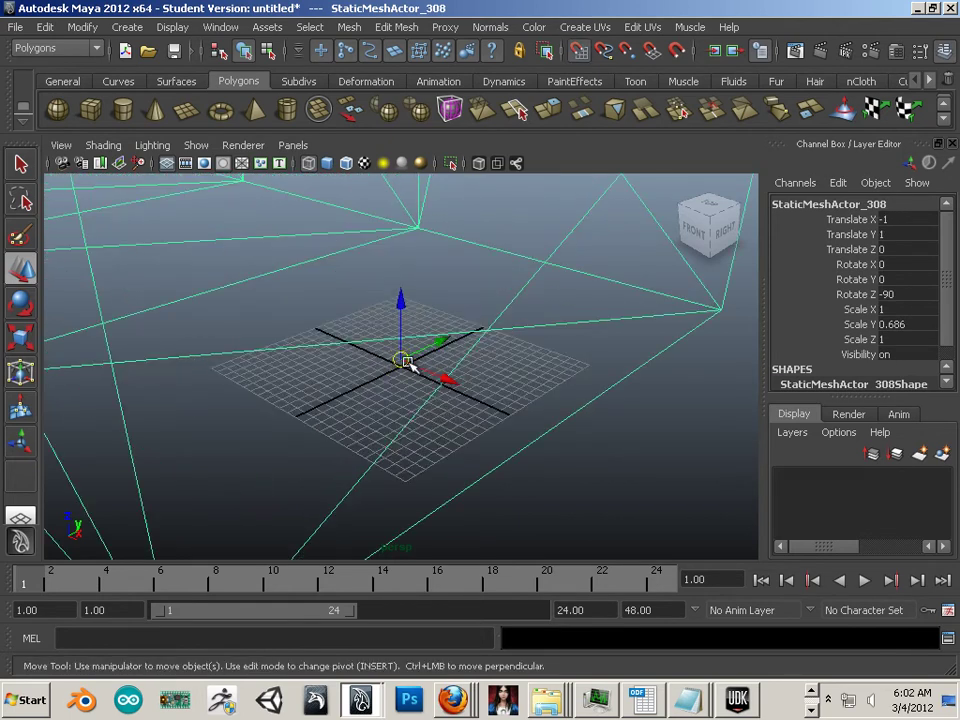
scroll(405, 364, "down", 3)
key("ctrl+z")
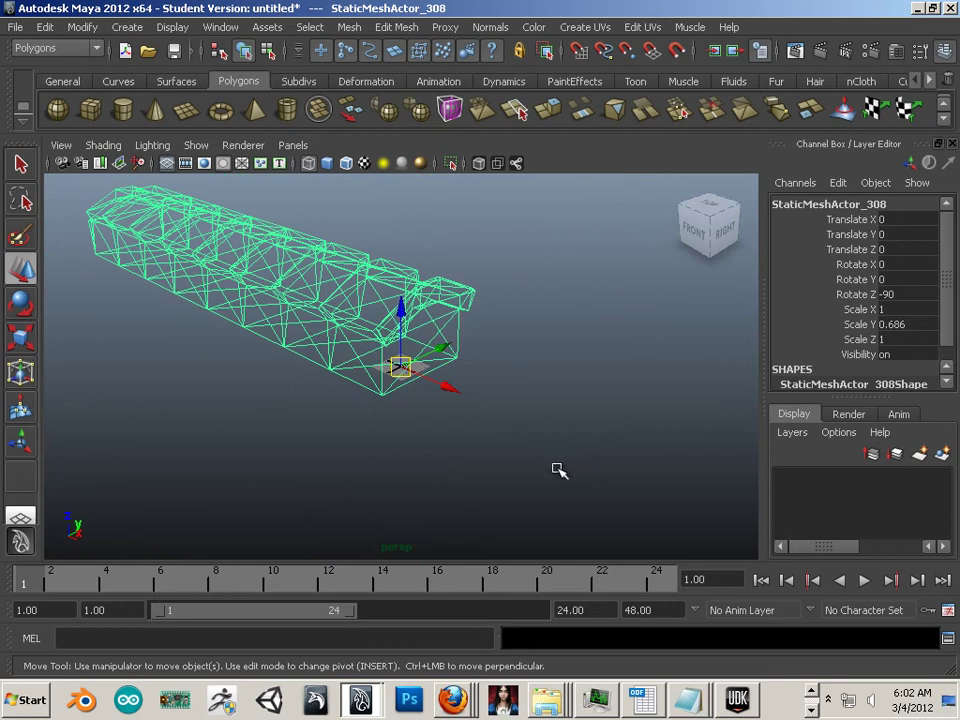
Step: Display the roof trim mesh smooth shaded and examine it from its other side
key("5")
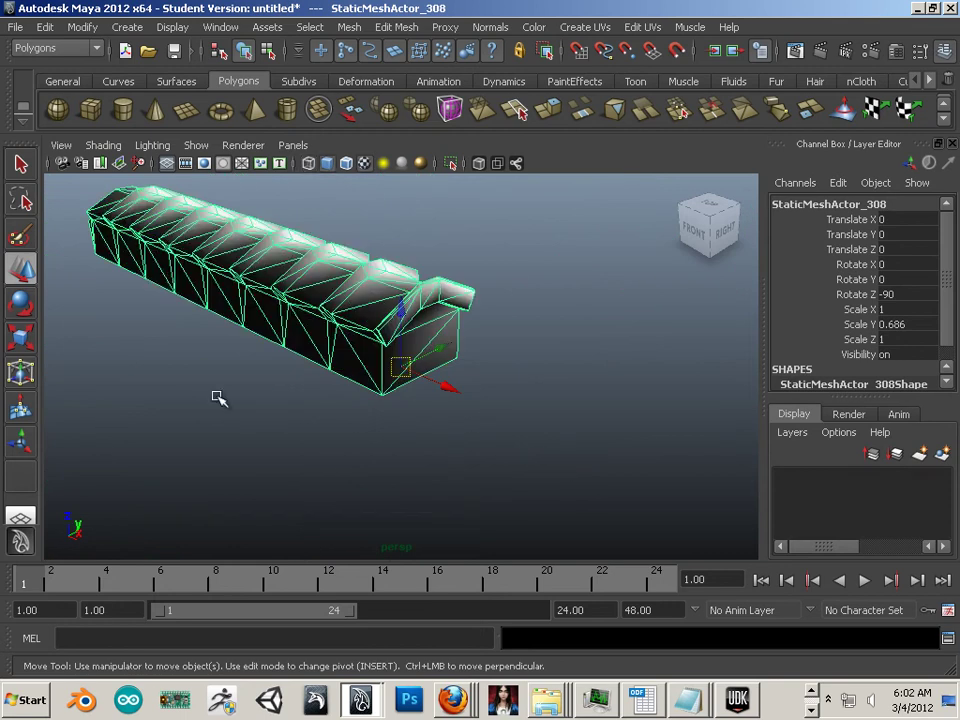
left_click_drag(214, 379, 499, 377, "alt")
right_click_drag(499, 377, 420, 370, "alt")
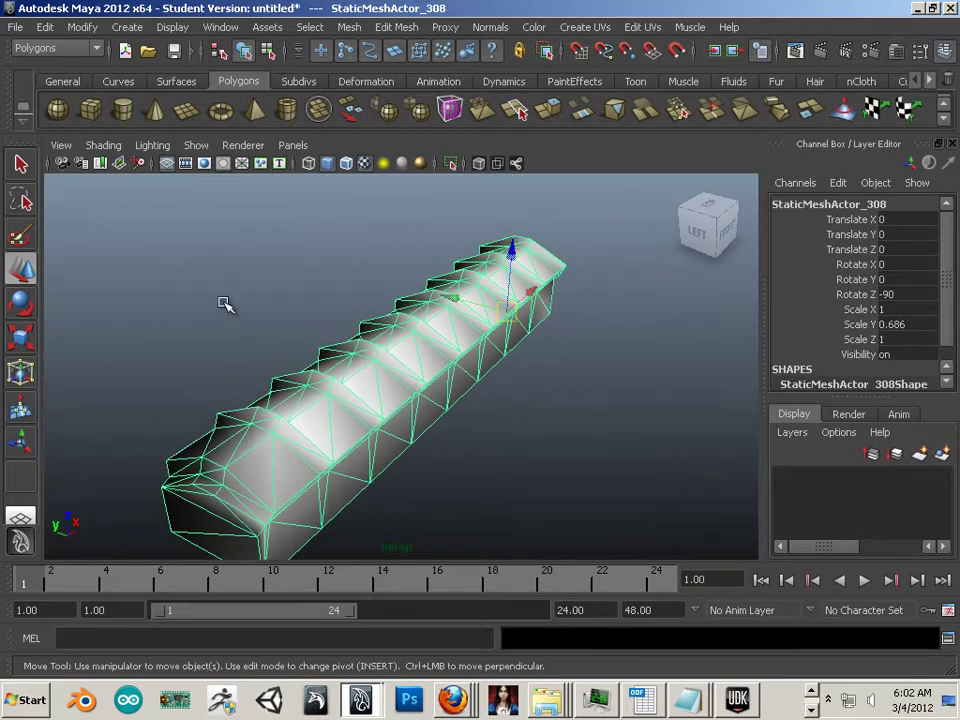
Step: Add a nonlinear Bend deformer to the roof trim mesh from the Animation menu set and display the scene in wireframe
left_click(74, 50)
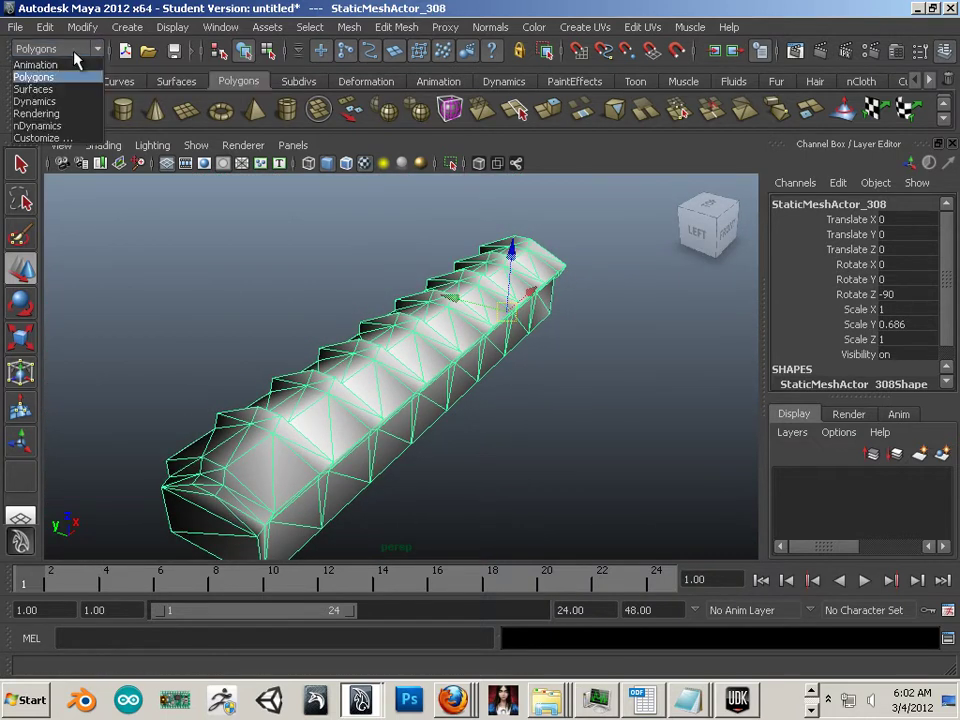
left_click(76, 64)
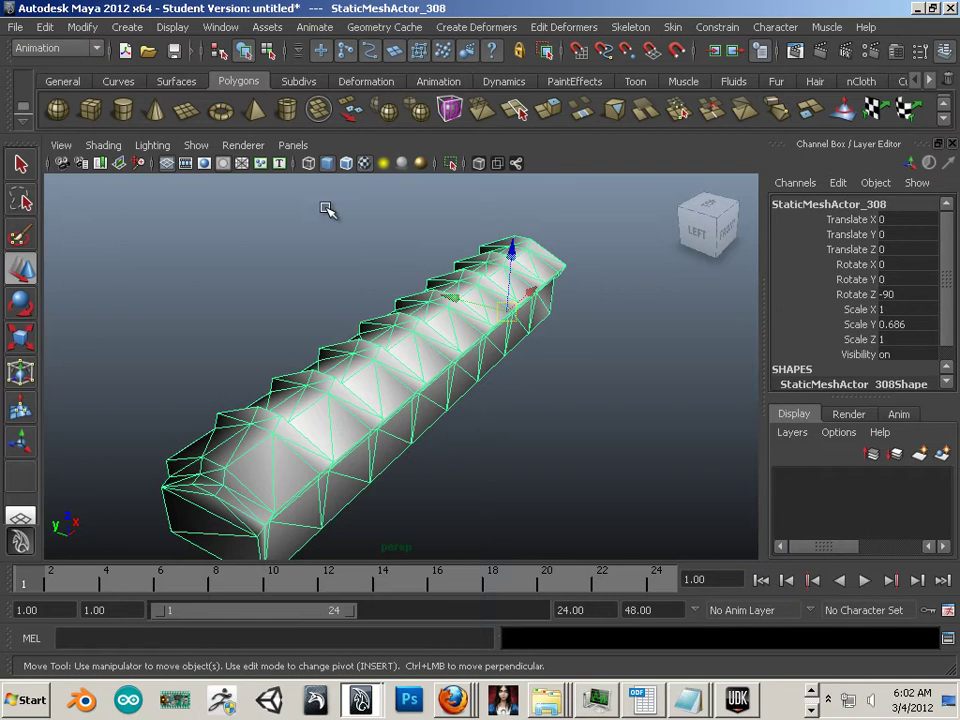
left_click(474, 30)
mouse_move(509, 148)
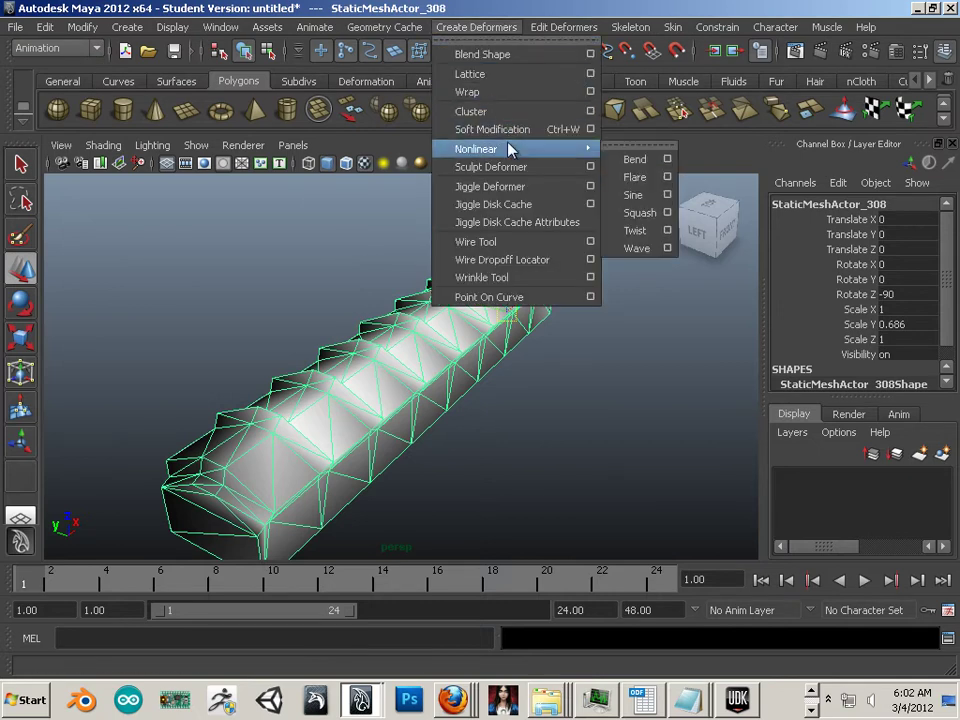
left_click(633, 166)
left_click_drag(602, 306, 391, 319, "alt")
key("w")
key("4")
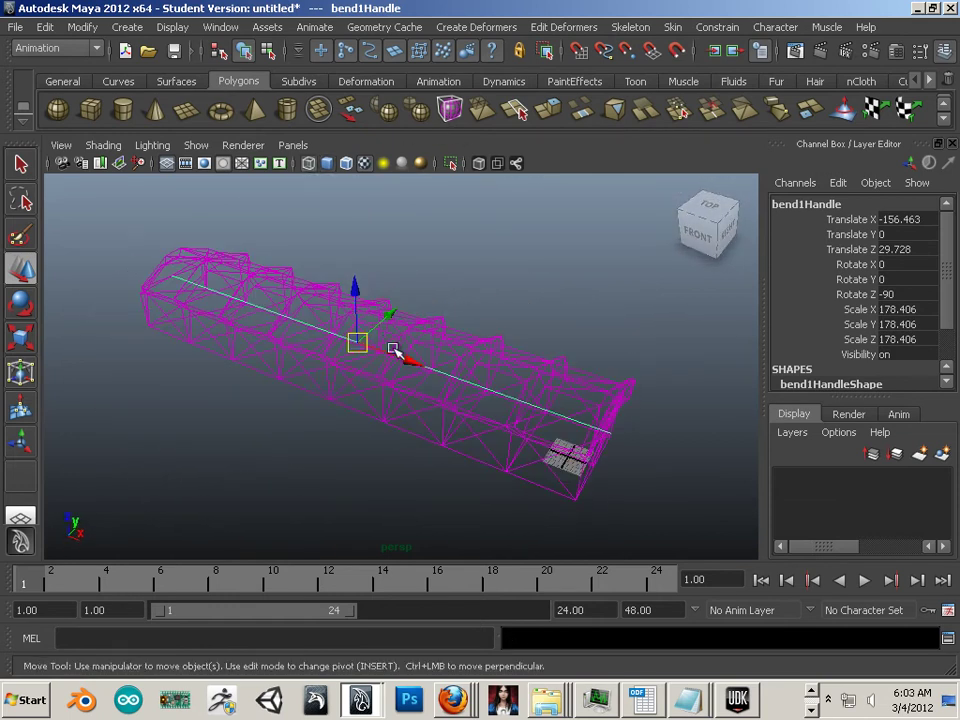
Step: Set the curvature of the bend1 deformer to 1.7 so the roof trim curves into an arc
mouse_move(441, 444)
left_mouse_down("alt")
mouse_move(388, 463)
mouse_move(388, 454)
left_mouse_up("alt")
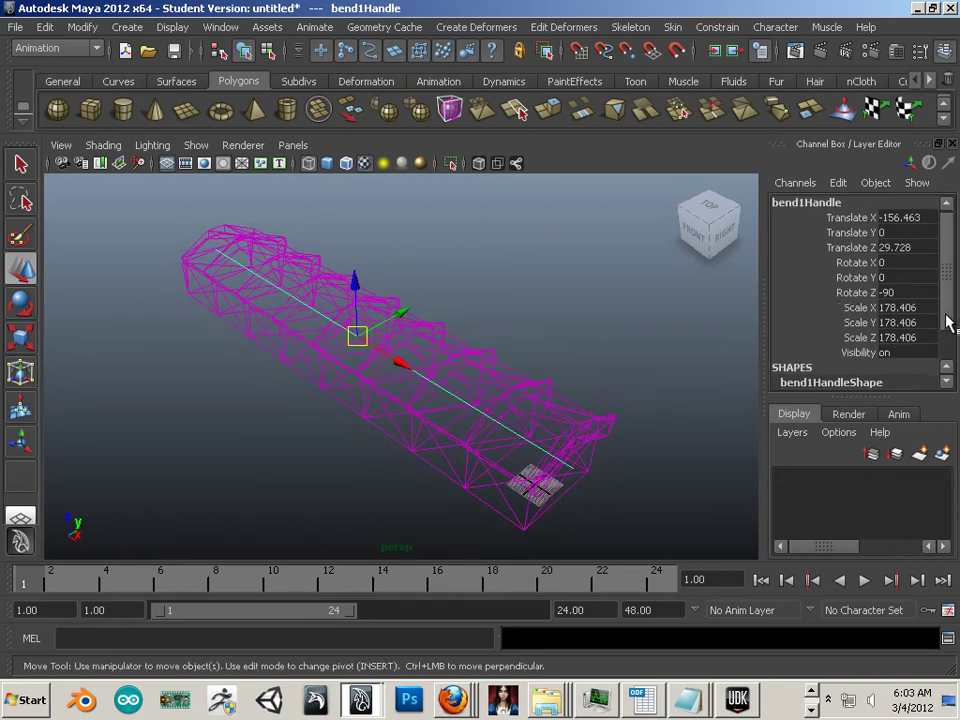
left_click_drag(949, 321, 949, 339)
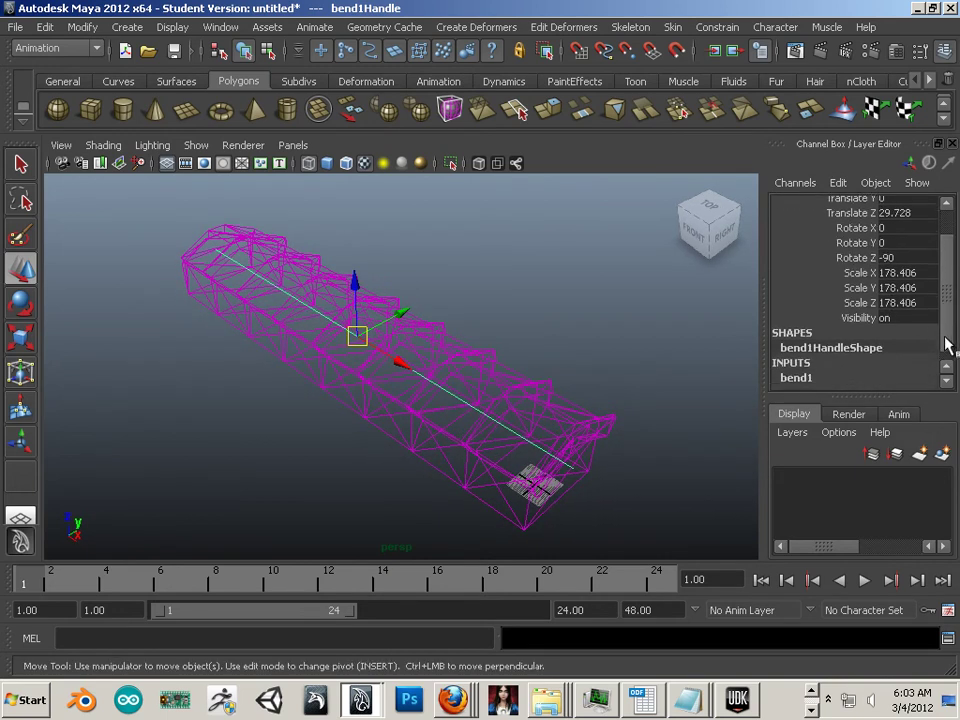
left_click(800, 367)
scroll(851, 352, "down", 2)
left_click(848, 338)
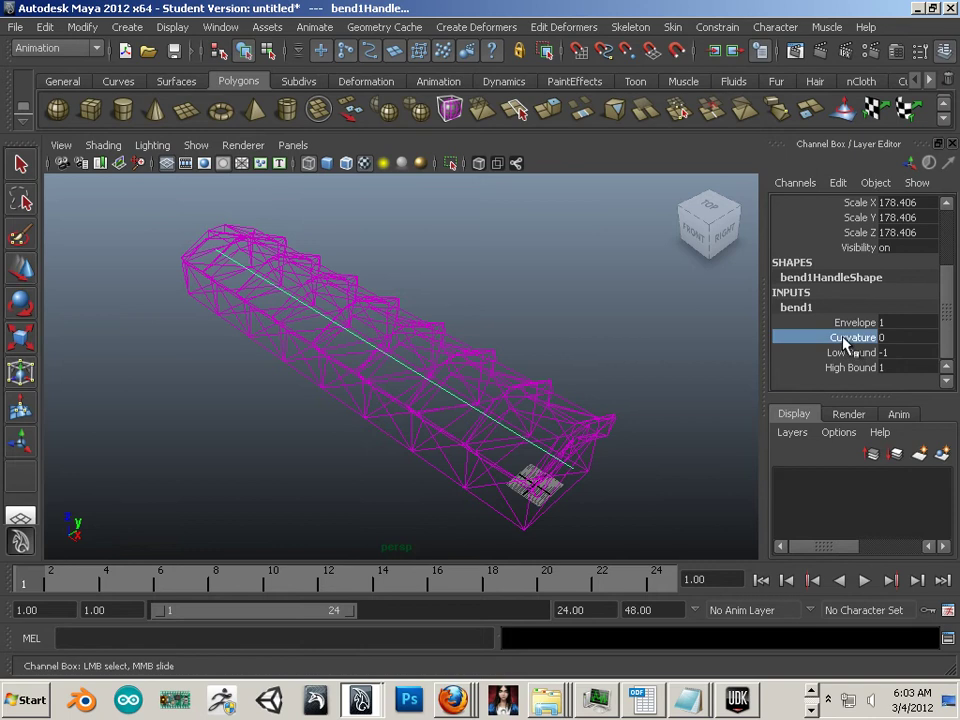
middle_click_drag(506, 302, 518, 297)
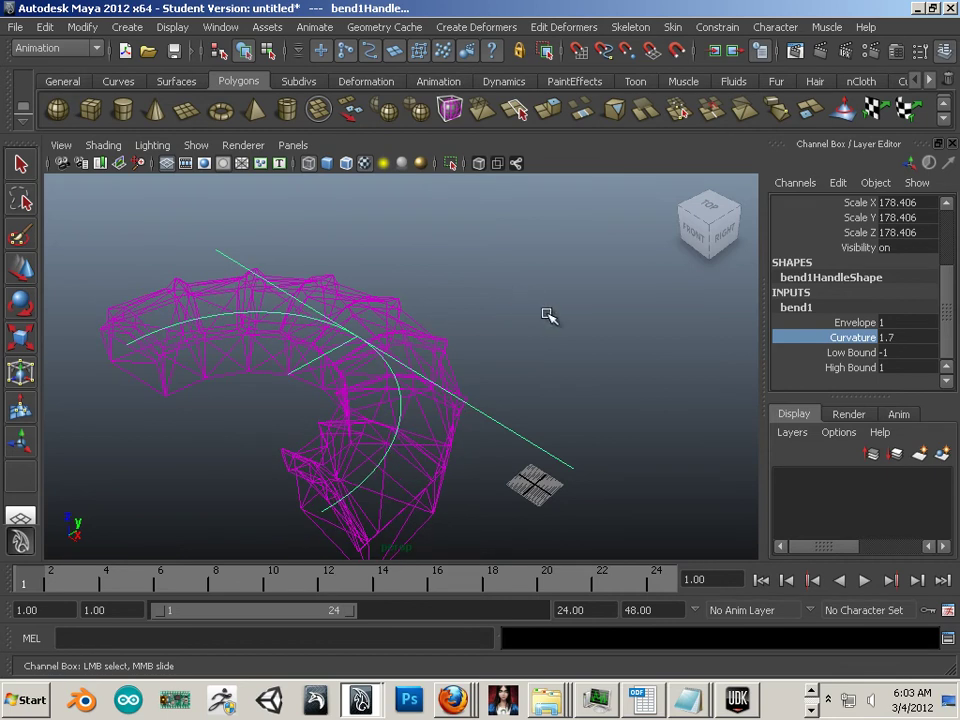
left_click_drag(546, 317, 482, 399, "alt")
right_click_drag(482, 399, 455, 395, "alt")
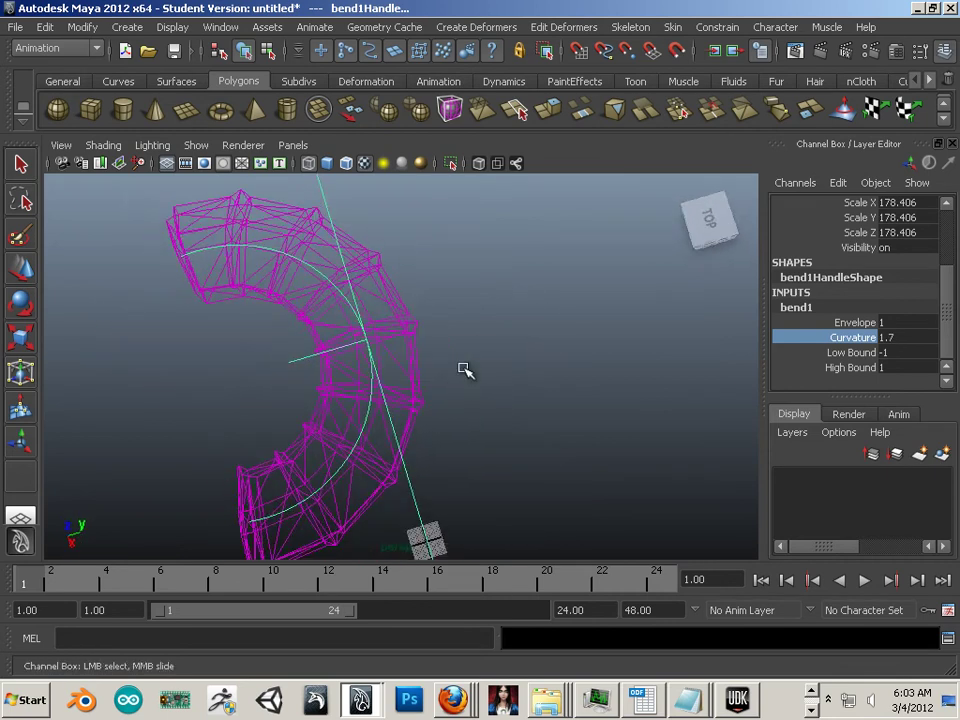
Step: Set the low bound of the bend1 deformer to 0 so only one half of the roof trim curves
left_click(853, 353)
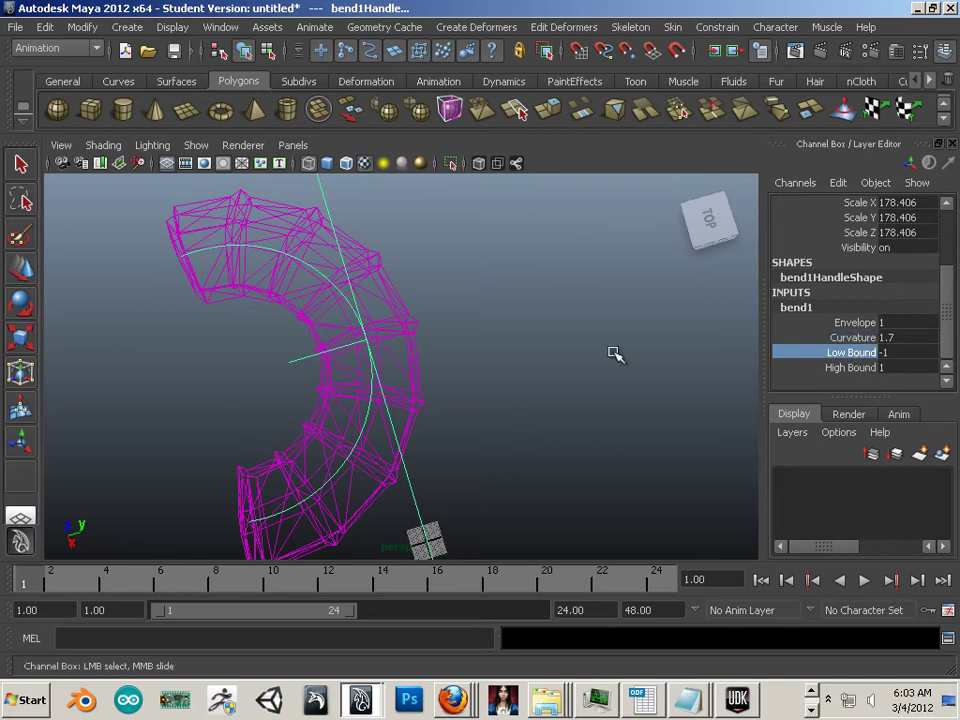
middle_click_drag(612, 352, 624, 352)
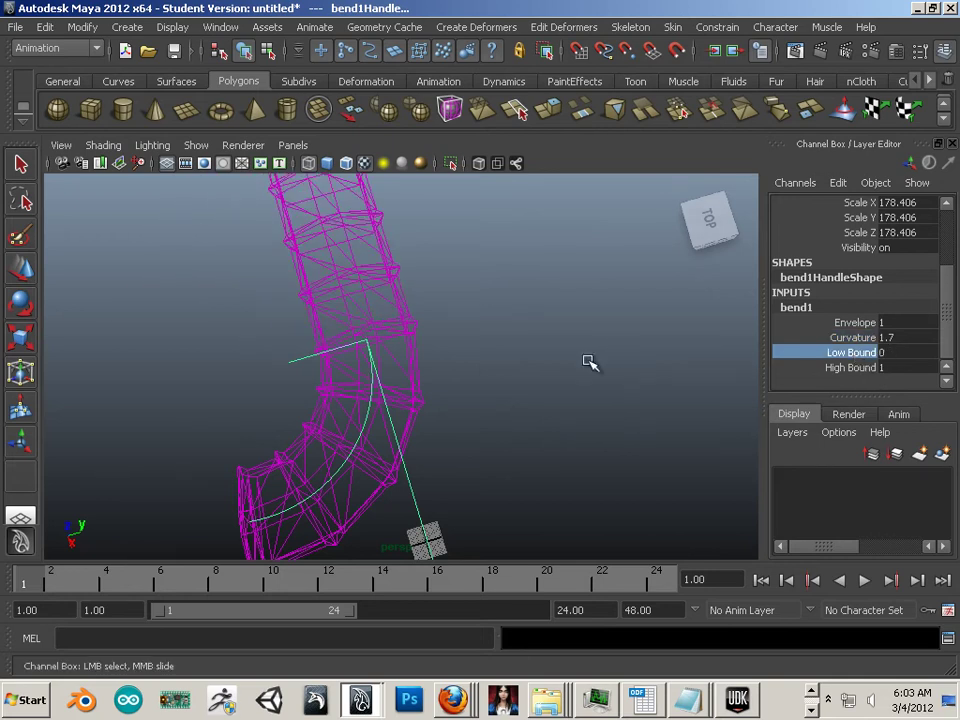
scroll(560, 358, "down", 3)
scroll(490, 355, "up", 2)
scroll(472, 362, "up", 1)
left_click_drag(553, 422, 445, 402, "alt")
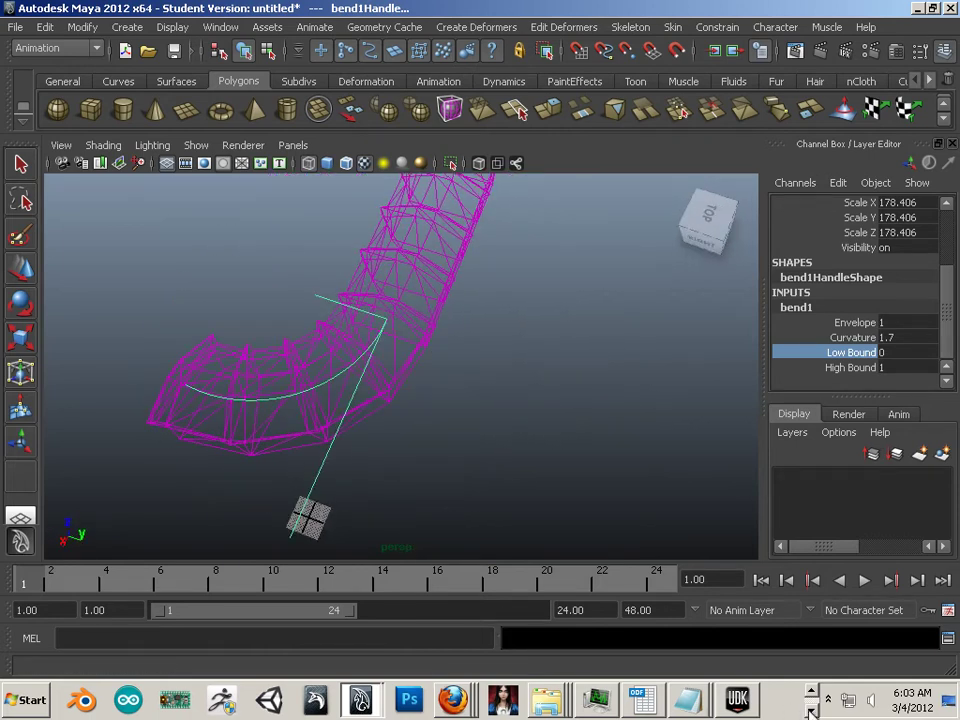
Step: Check the selected roof trim piece in the UDK level, and return to Maya to view the half-bent mesh from above
left_click(738, 702)
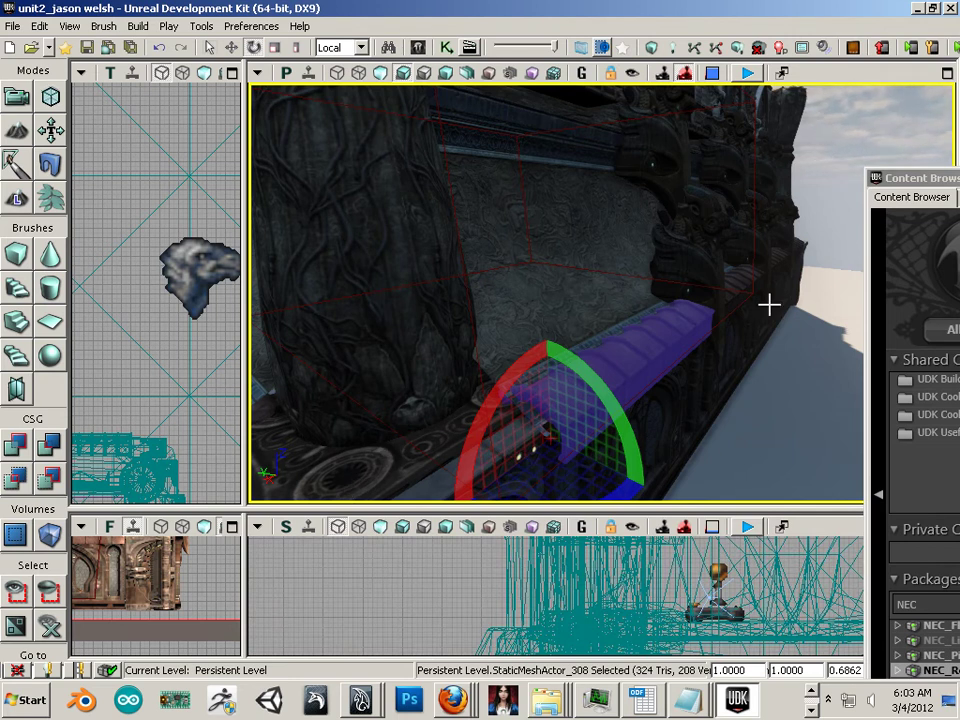
left_click(716, 431)
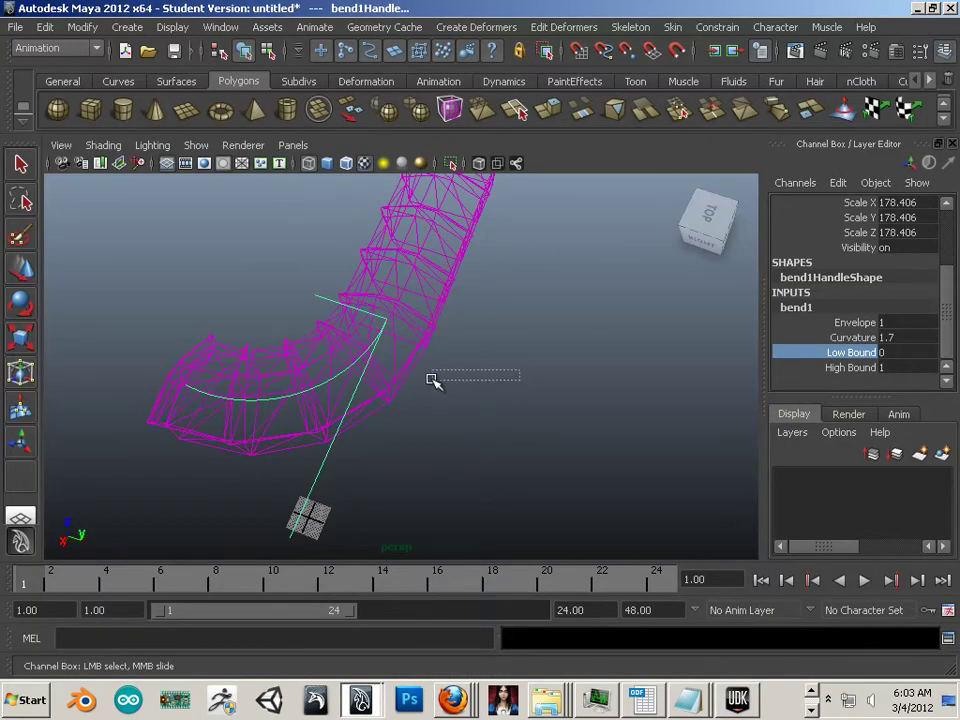
left_click(431, 381)
left_click_drag(514, 392, 431, 543, "alt")
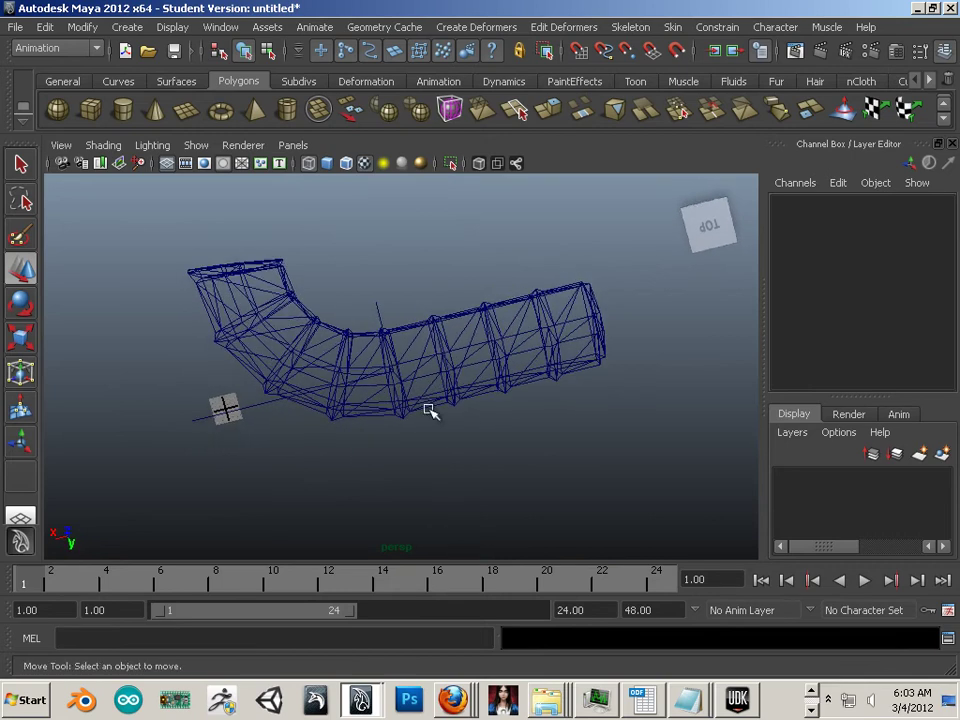
Step: Select the half-bent roof trim mesh and set the Export Selection file type to FBX export
left_click(465, 343)
left_click(16, 27)
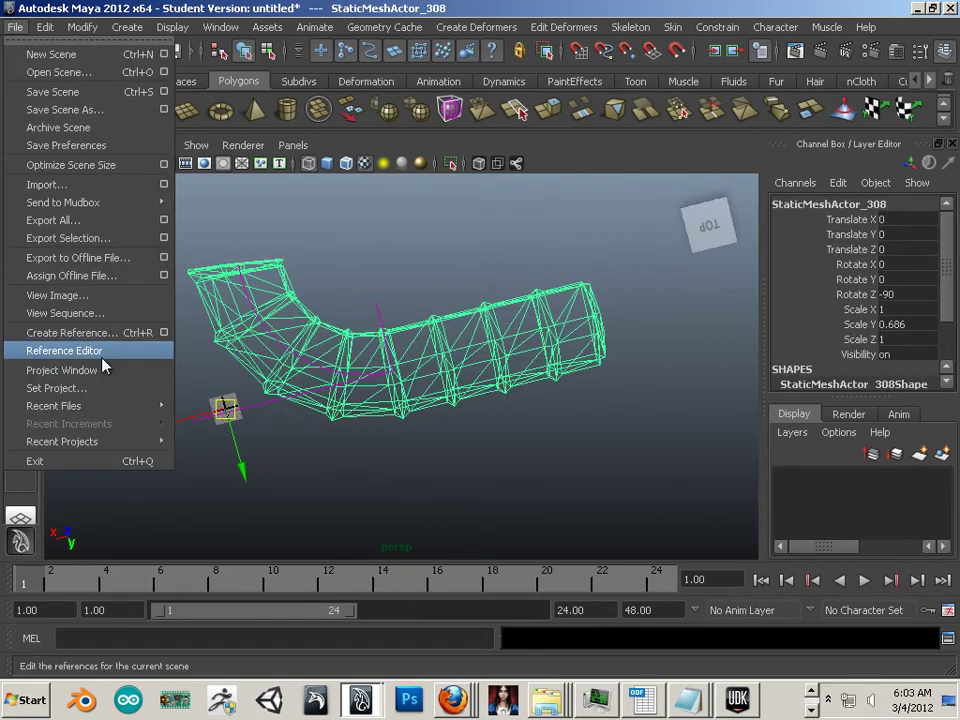
left_click(163, 243)
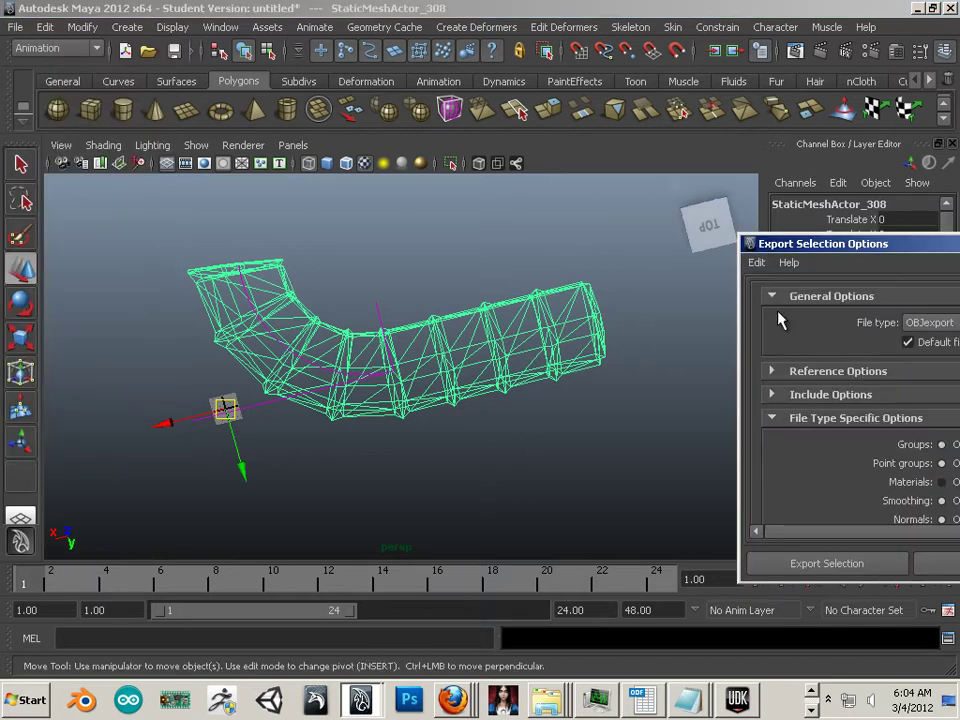
left_click_drag(820, 251, 292, 107)
scroll(428, 360, "down", 1)
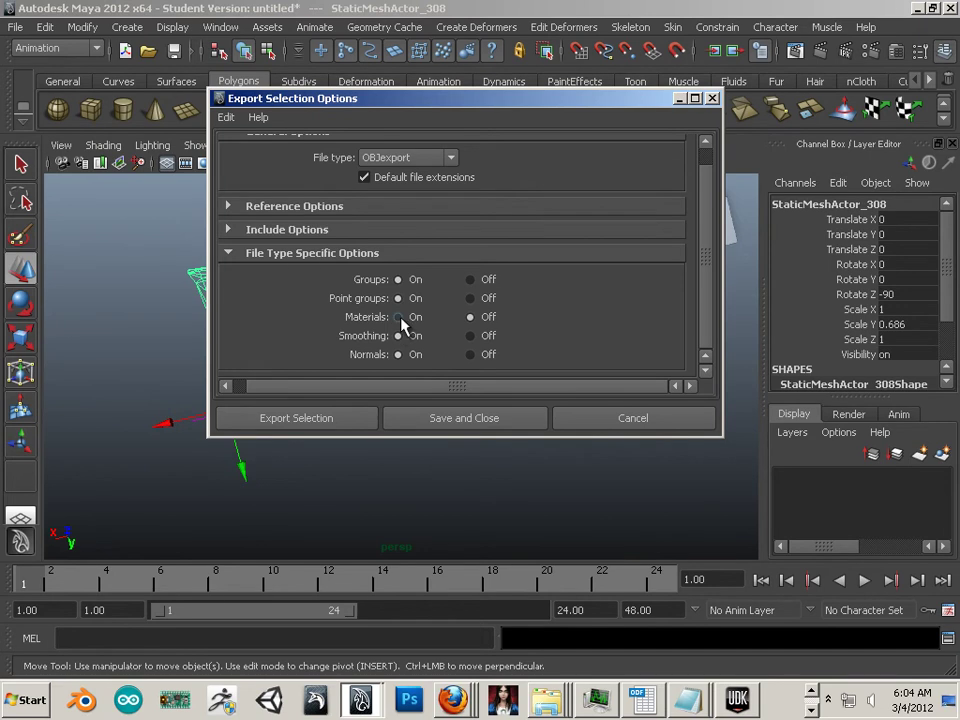
left_click(469, 317)
left_click(450, 158)
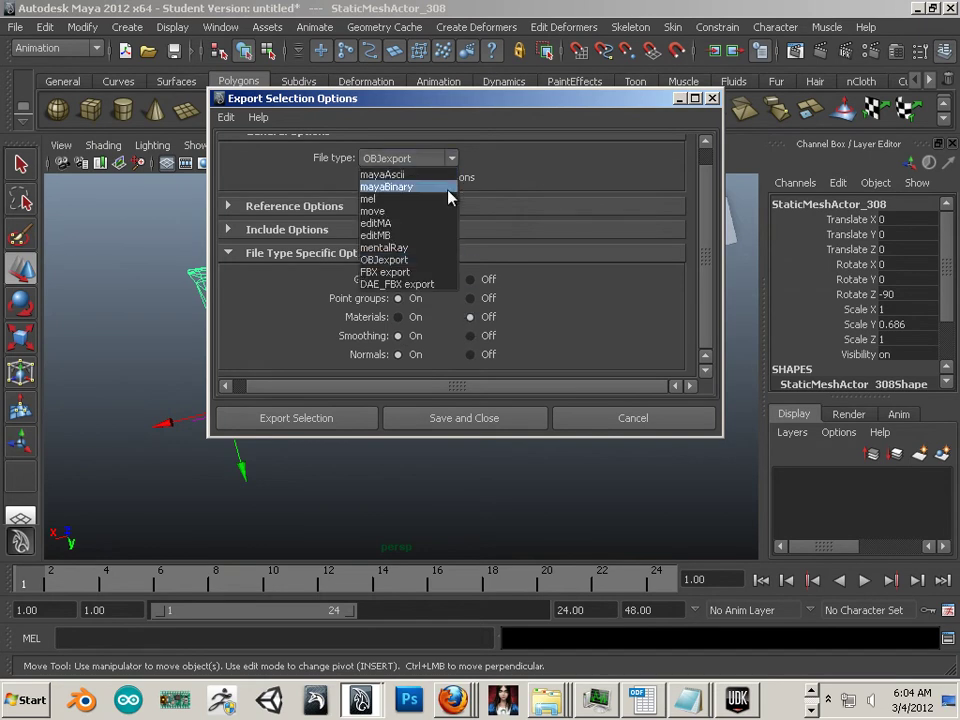
left_click(425, 272)
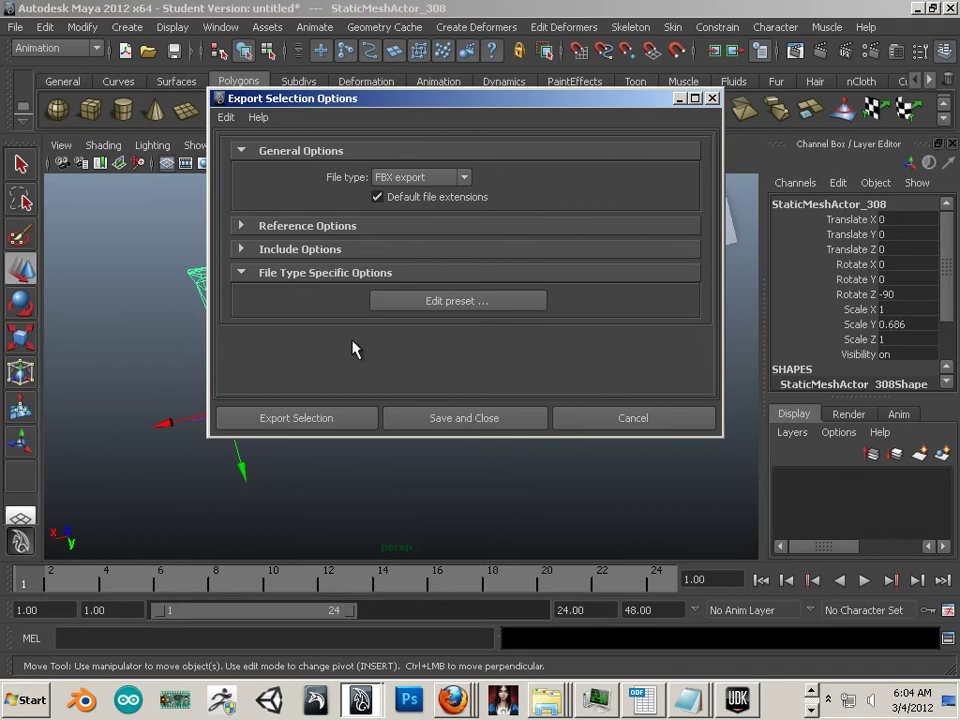
Step: Export the selected mesh to the Desktop as test2.fbx
left_click(318, 420)
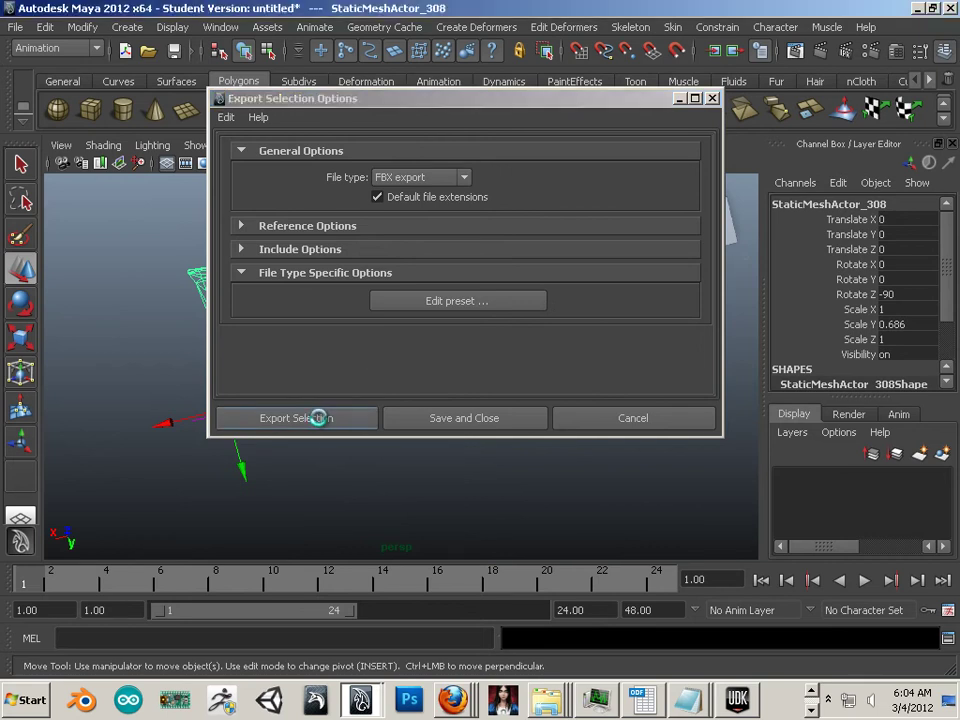
left_click(52, 155)
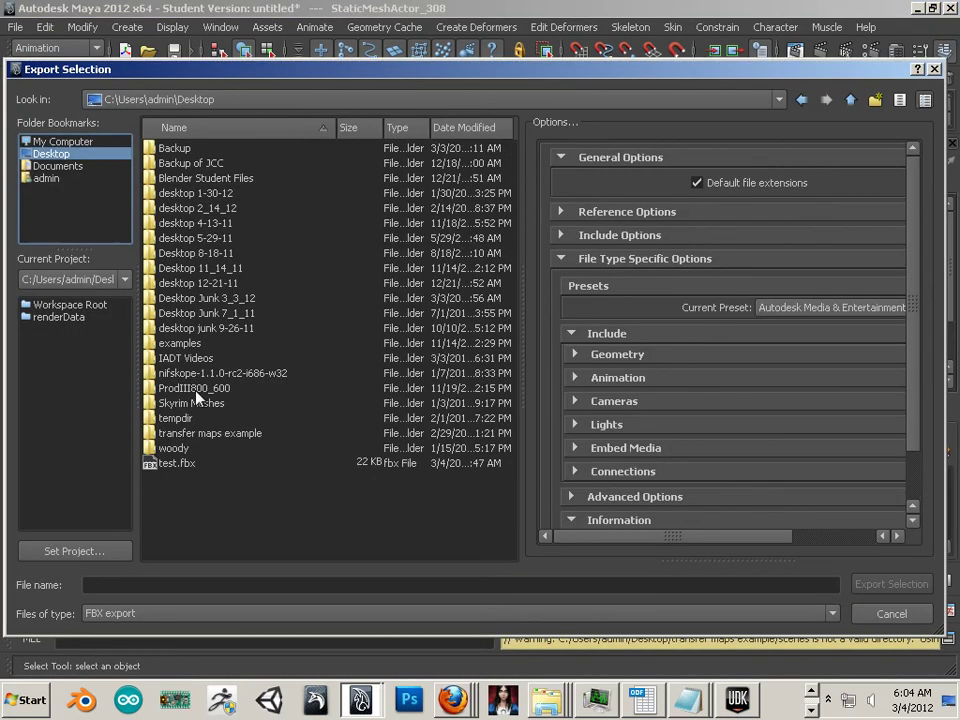
left_click(172, 463)
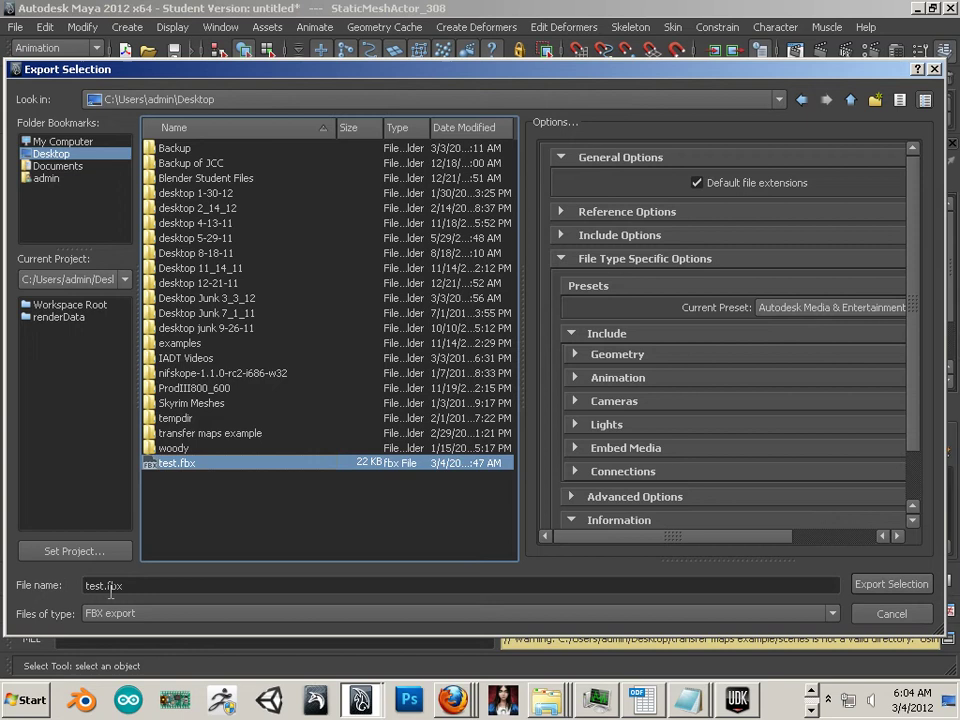
left_click(104, 587)
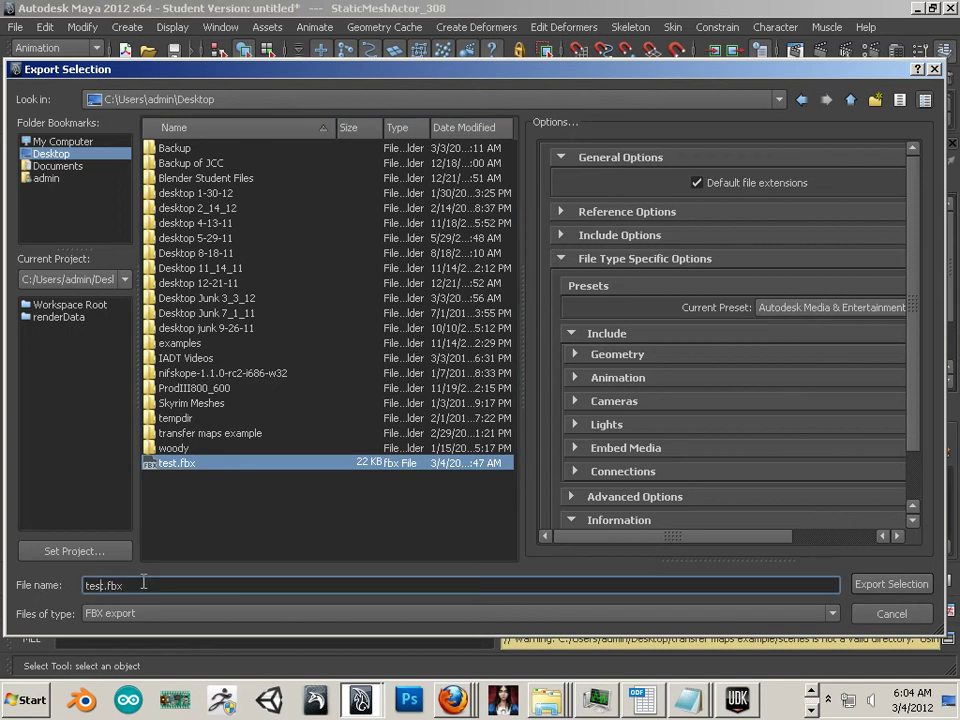
type("2")
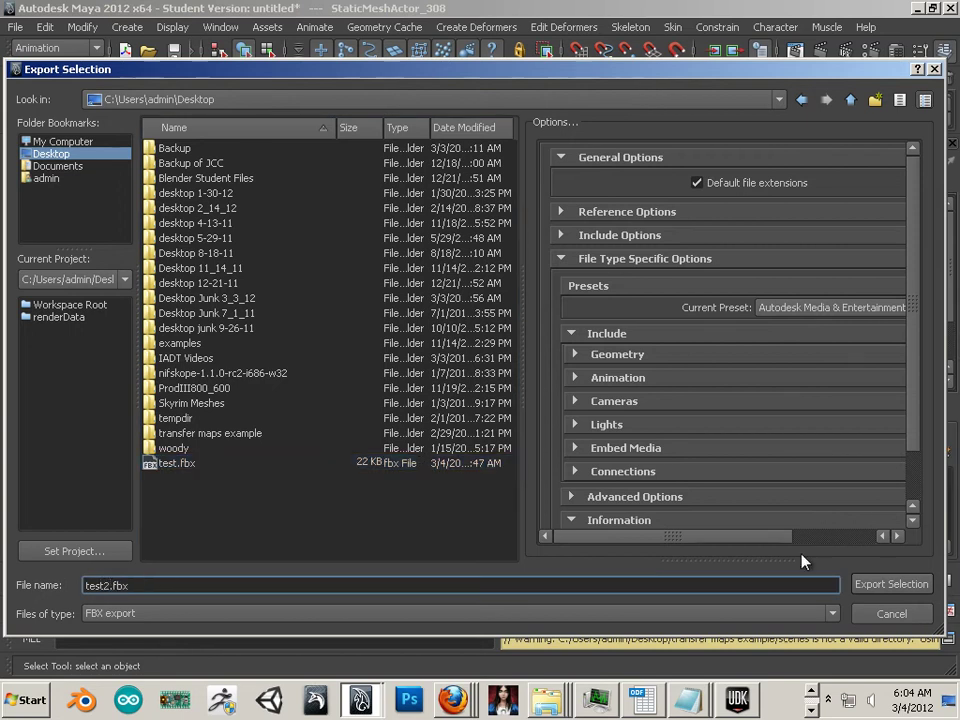
left_click(893, 585)
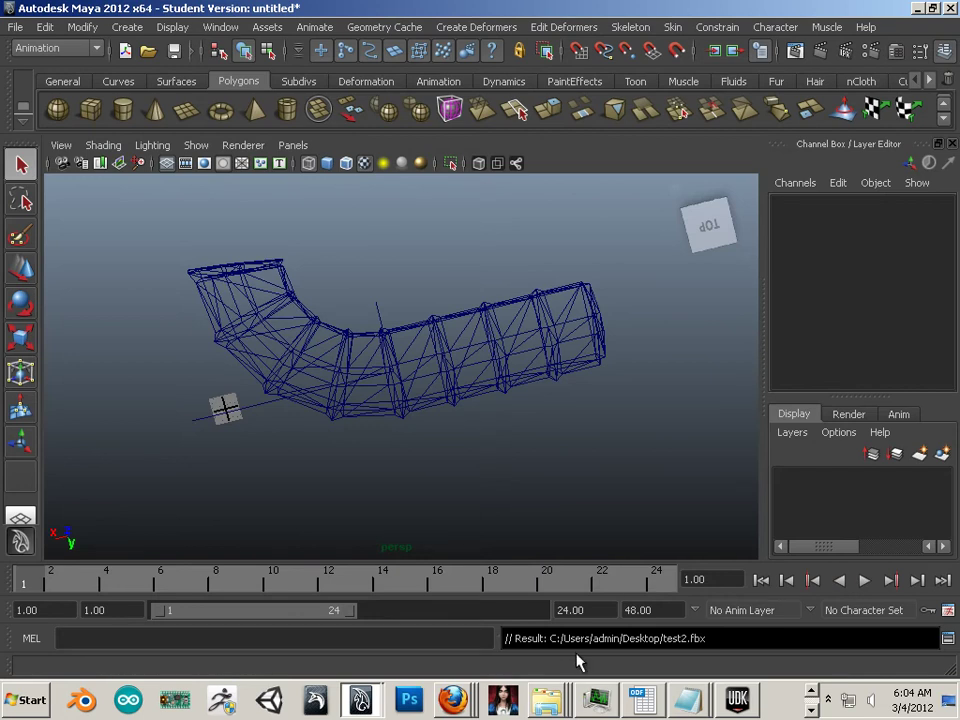
left_click(326, 358)
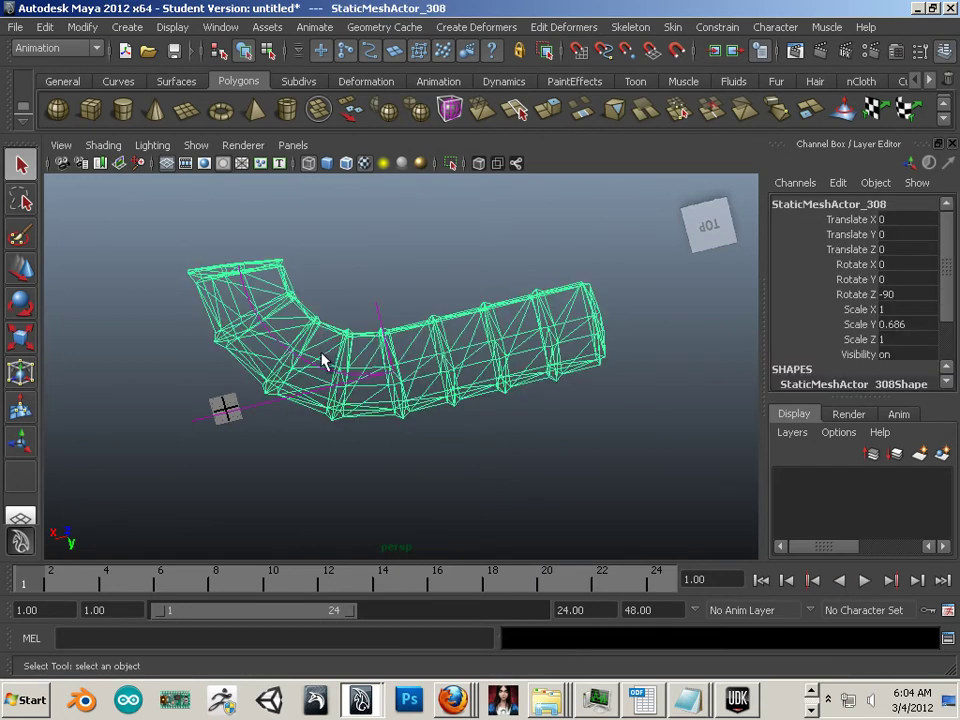
left_click(48, 27)
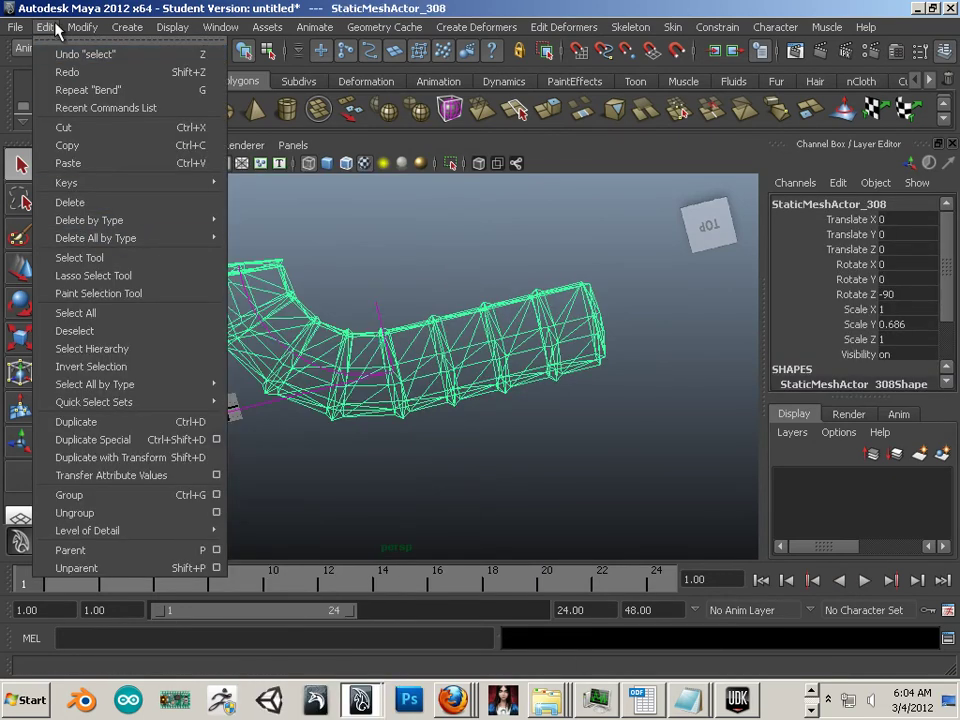
left_click(285, 437)
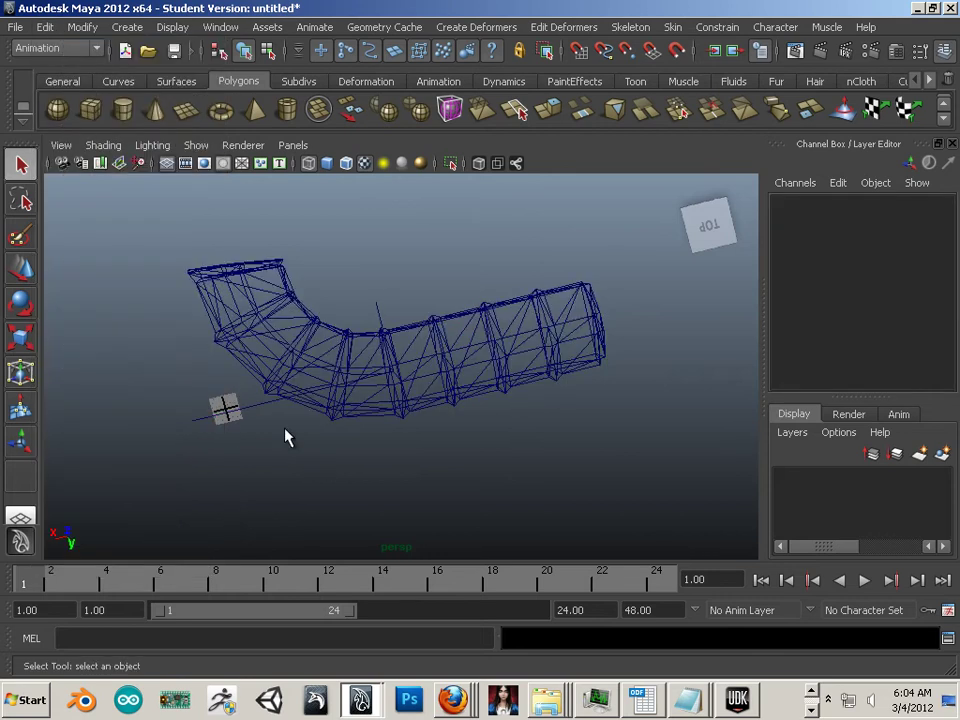
Step: Duplicate the half-bent roof trim mesh and move the copy along Y to about -157.4, clear of the original
left_click(215, 335)
left_click(22, 268)
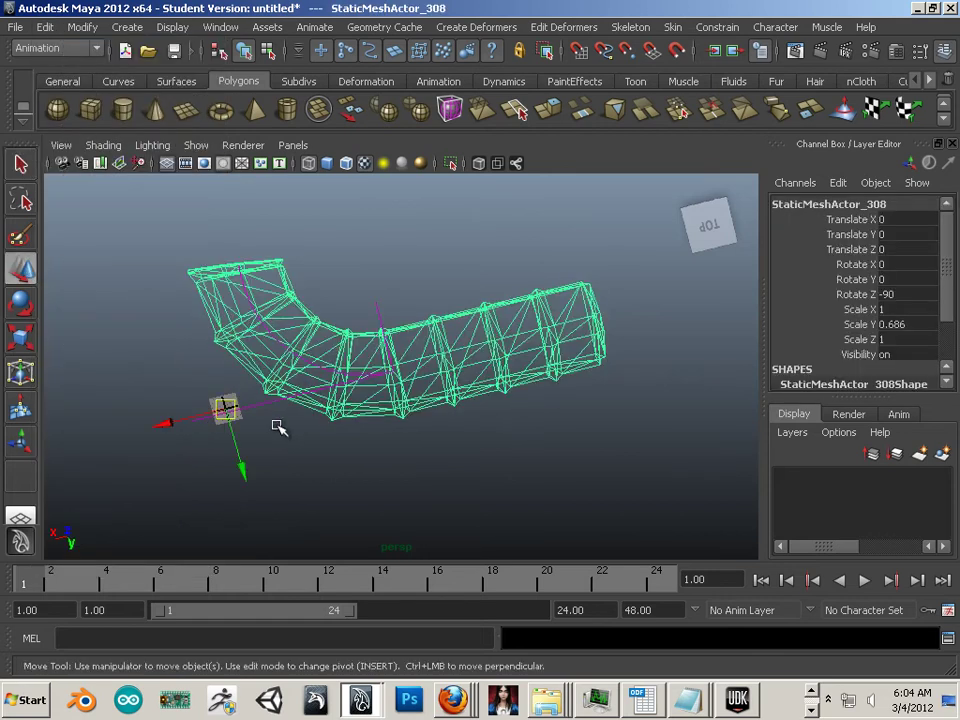
key("ctrl+d")
left_click_drag(240, 469, 188, 302)
middle_click_drag(461, 300, 461, 386, "alt")
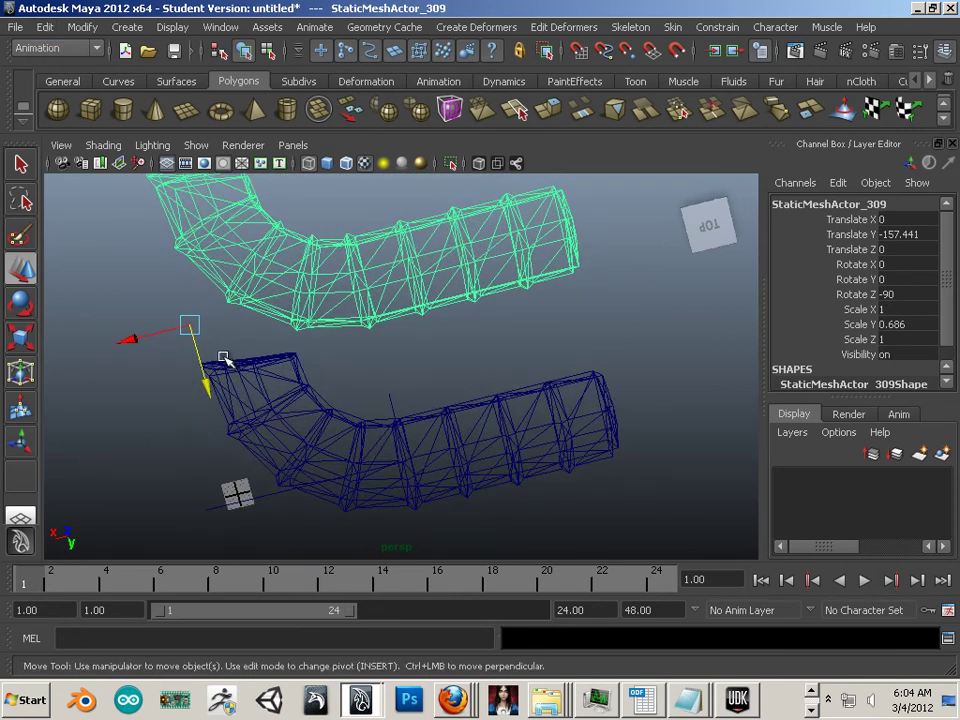
Step: Center the pivot of the duplicated roof trim mesh and delete its history
left_click(75, 30)
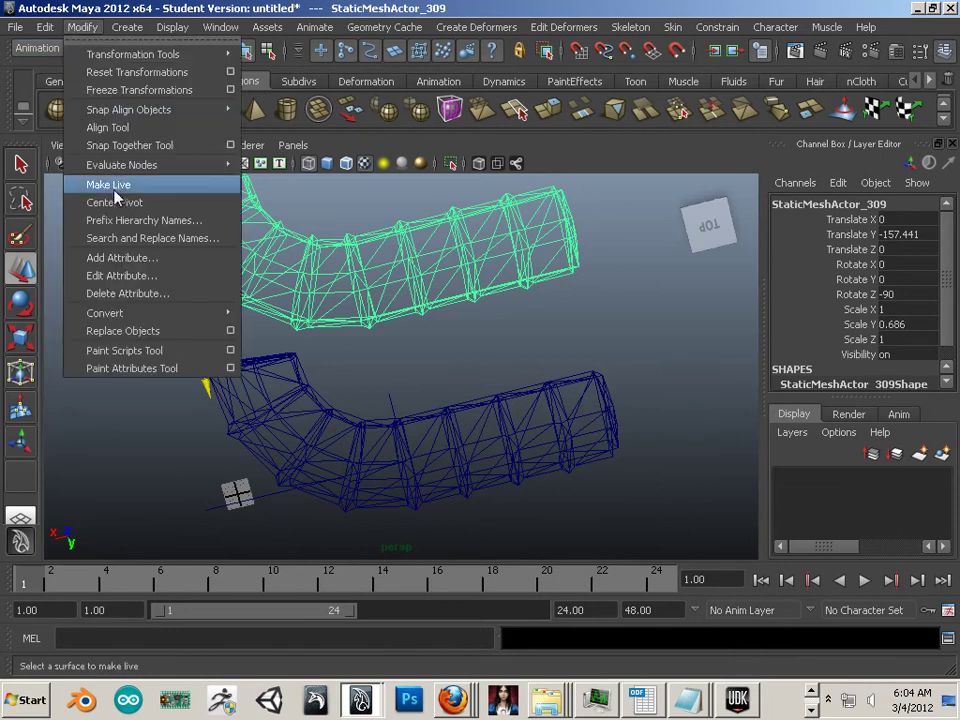
left_click(118, 201)
left_click(45, 27)
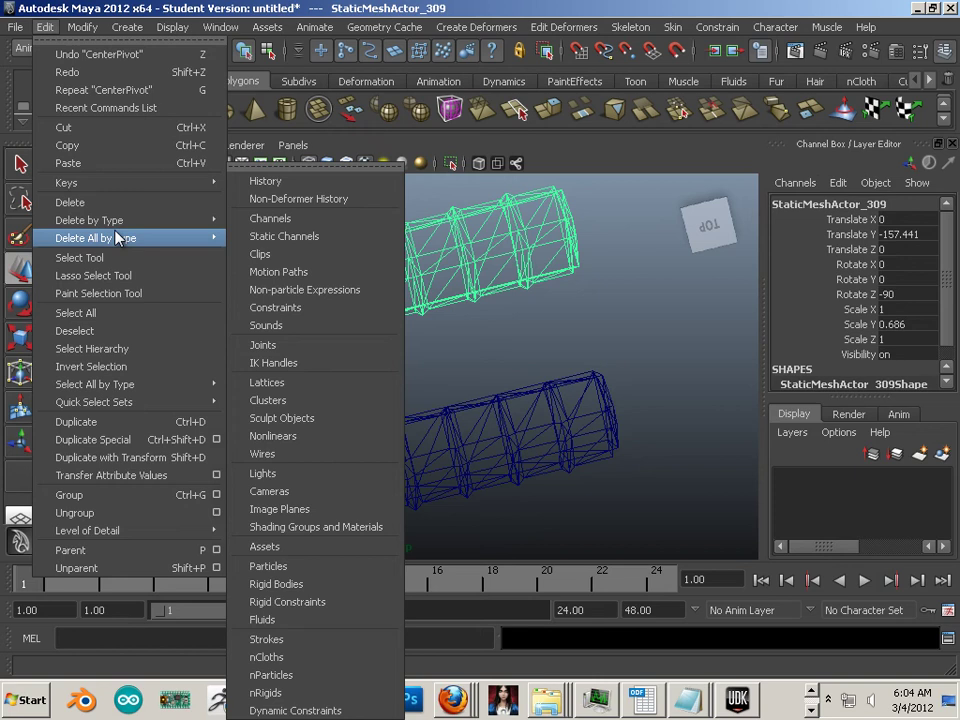
mouse_move(117, 223)
left_click(262, 230)
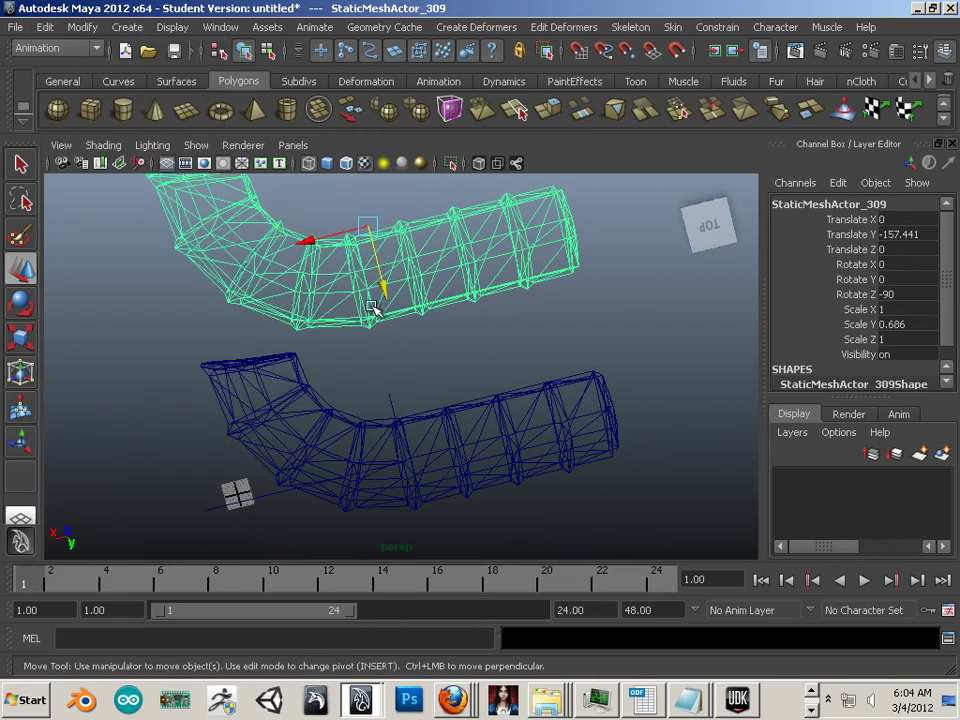
Step: Move the duplicated roof trim mesh by its centered pivot onto the grid near the origin with grid snapping
left_click(14, 26)
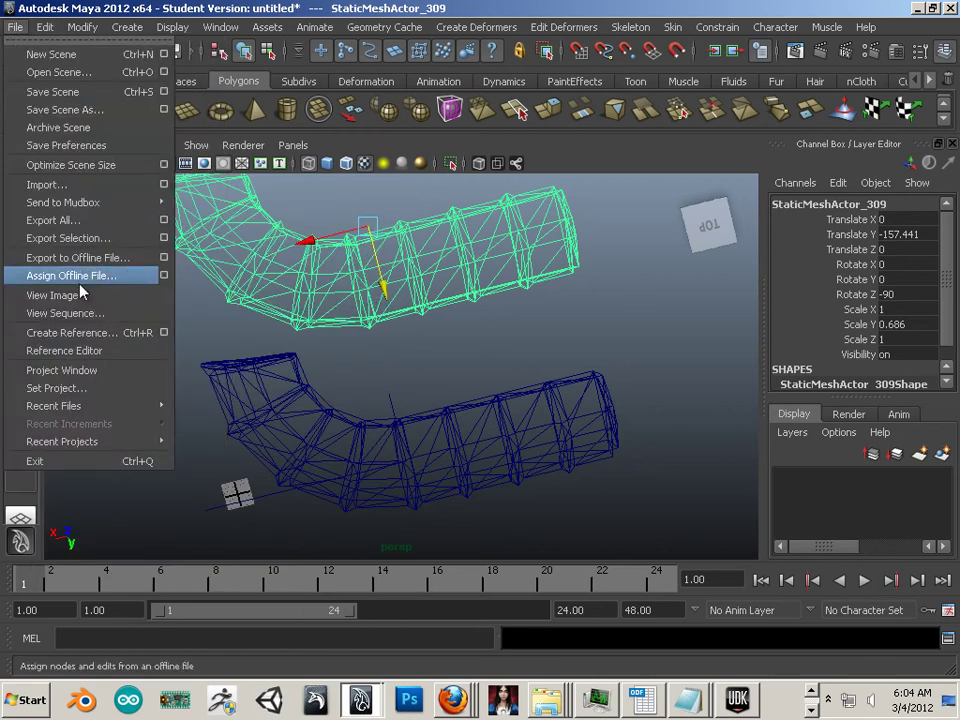
left_click(369, 224)
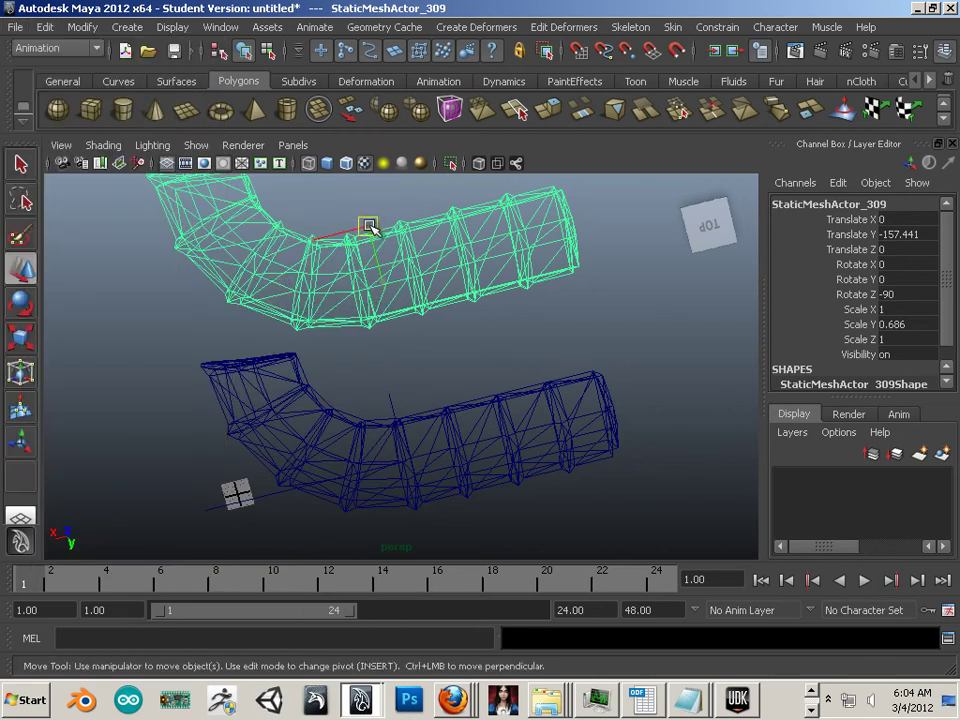
left_click_drag(369, 224, 236, 493)
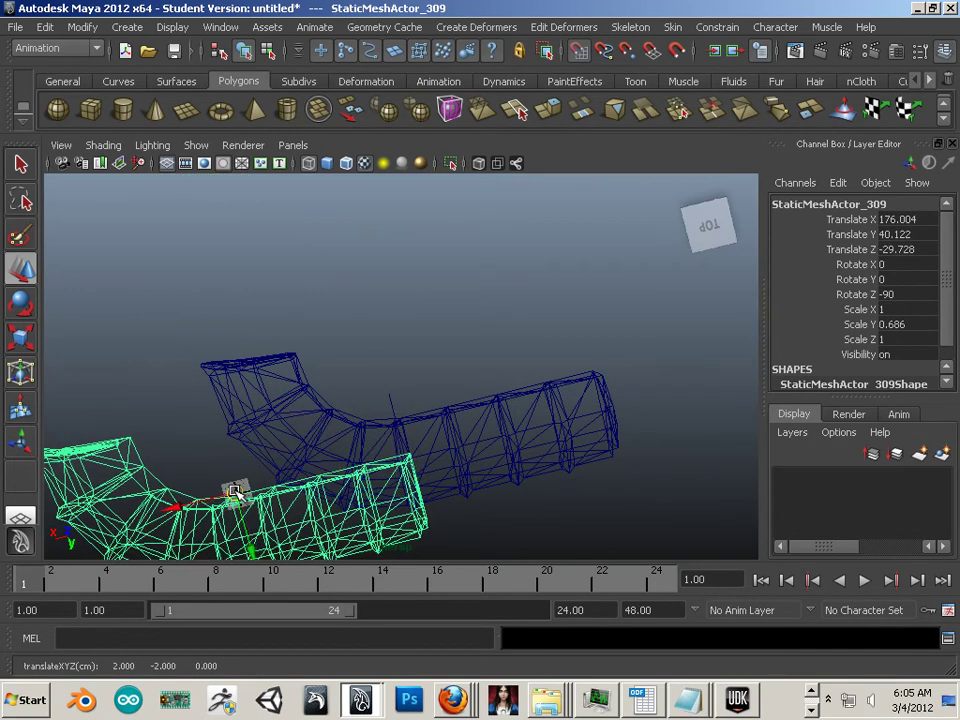
middle_click_drag(249, 450, 403, 240, "alt")
scroll(377, 433, "up", 3)
left_click_drag(377, 433, 402, 168, "alt")
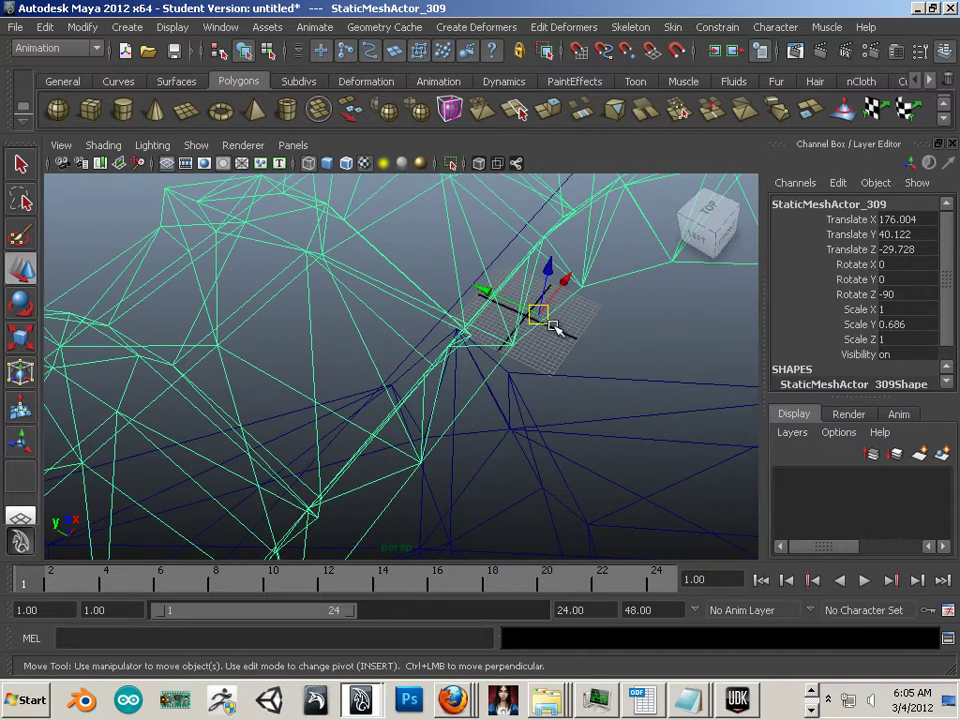
scroll(548, 328, "down", 5)
scroll(538, 329, "up", 2)
scroll(525, 333, "down", 2)
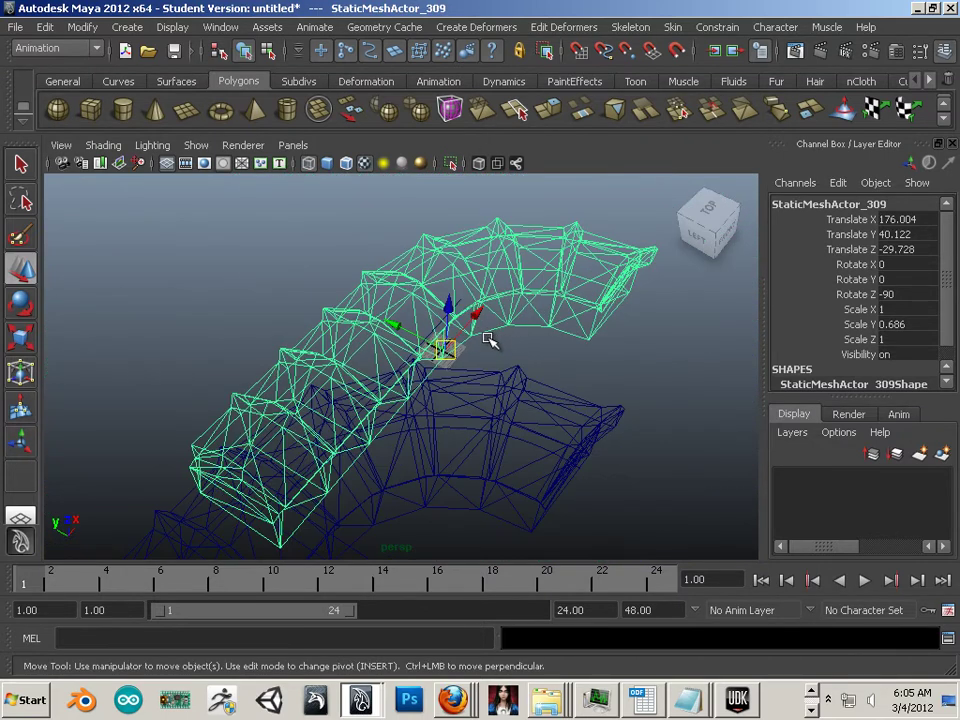
Step: Snap the duplicate's pivot to the bottom corner vertex at its straight end and grid-snap the mesh to the origin by that pivot
key("Insert")
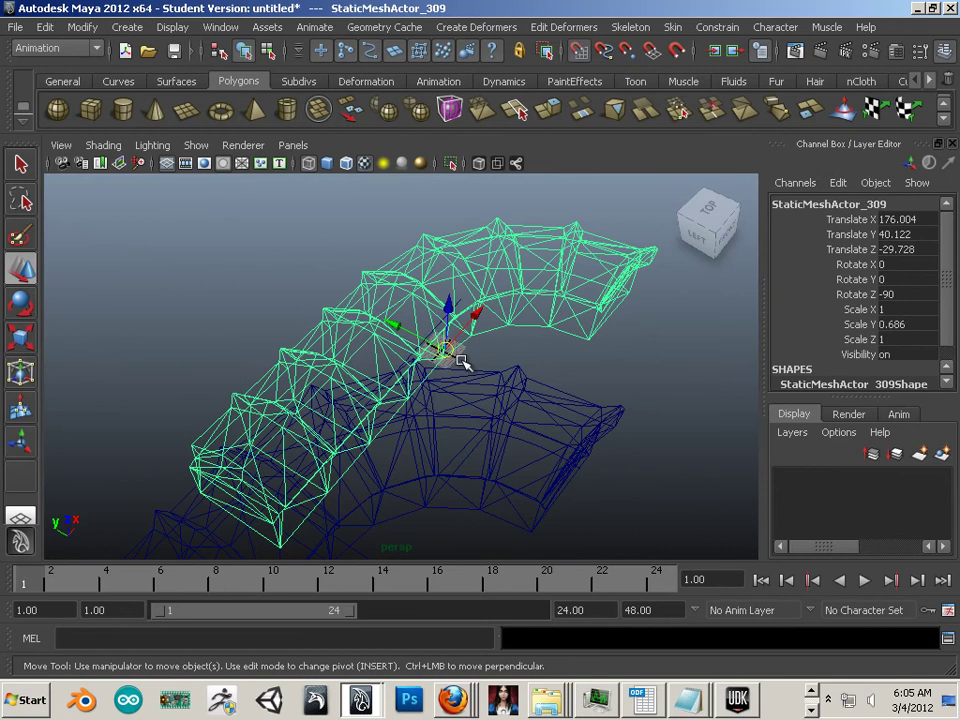
left_click_drag(452, 357, 565, 292)
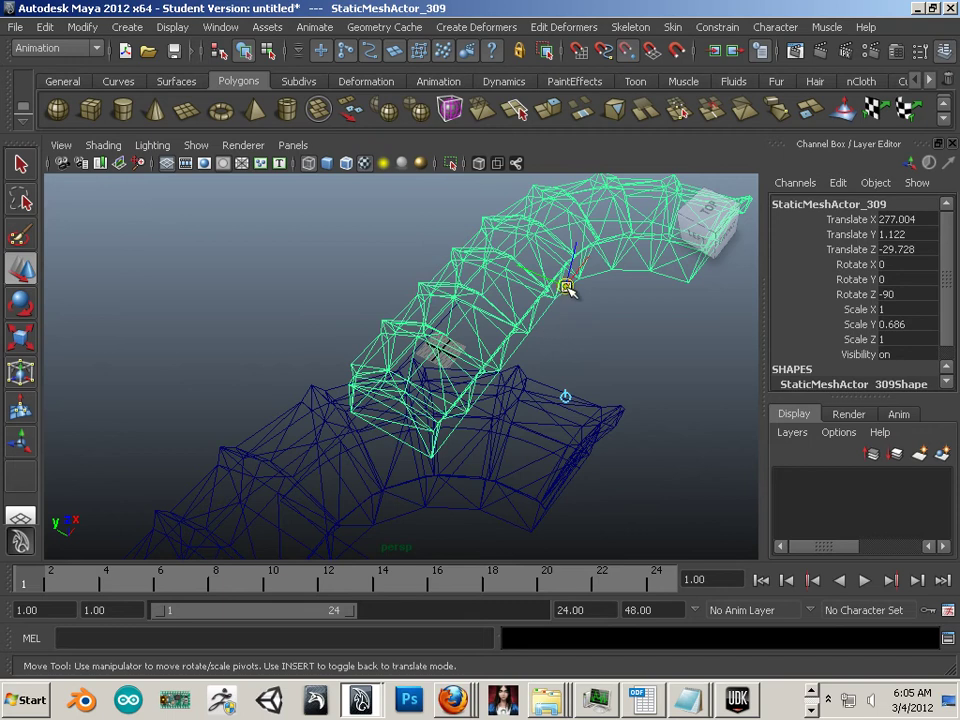
middle_click_drag(551, 396, 430, 456)
key("Insert")
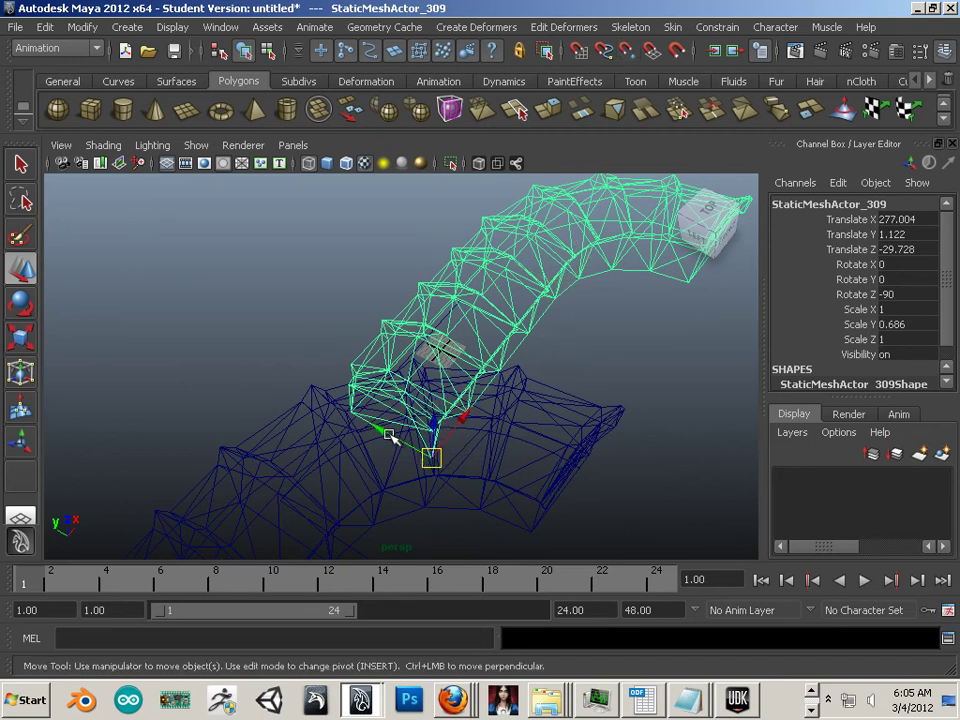
middle_click_drag(432, 457, 440, 346)
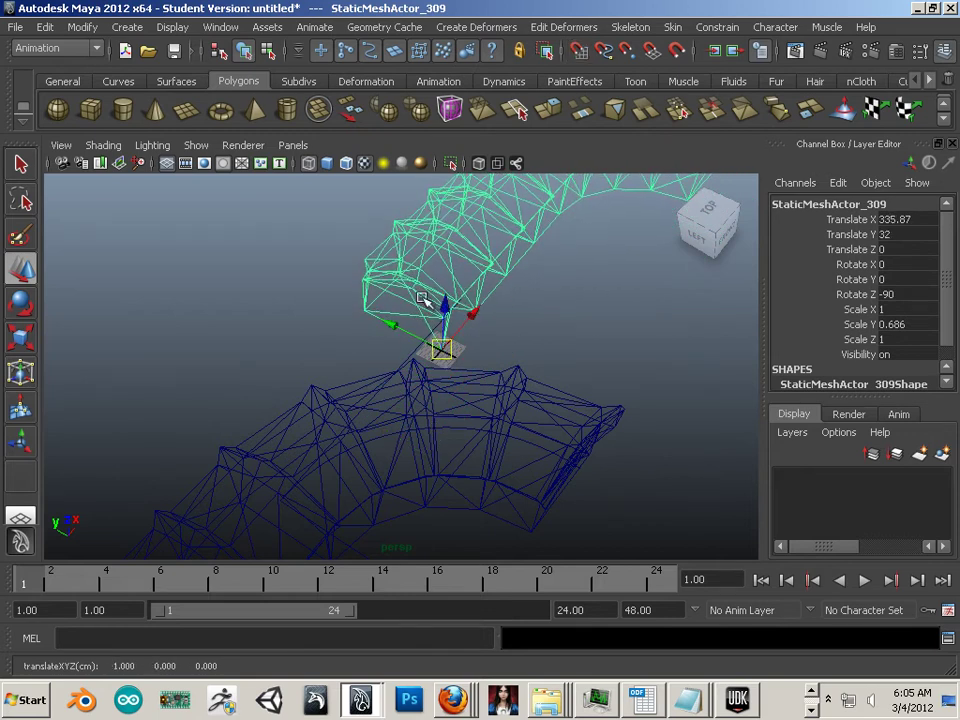
Step: Delete the construction history of the roof trim duplicate at the grid origin
left_click(45, 27)
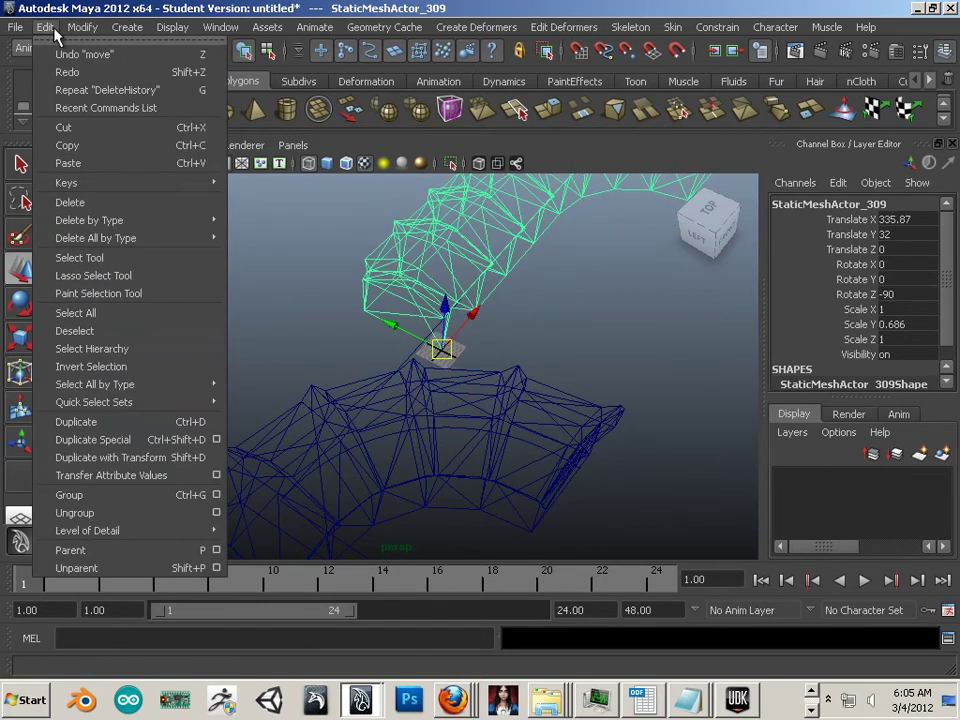
mouse_move(212, 220)
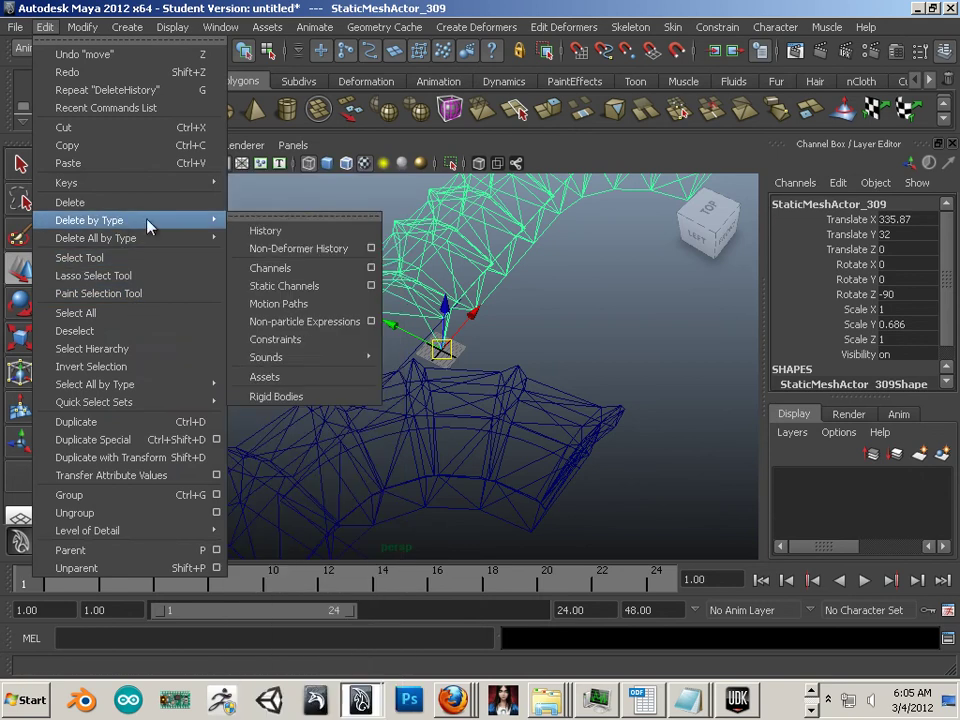
left_click(240, 233)
Step: Export the selected roof trim mesh as FBX to the Desktop, replacing the existing test2.fbx
left_click(18, 28)
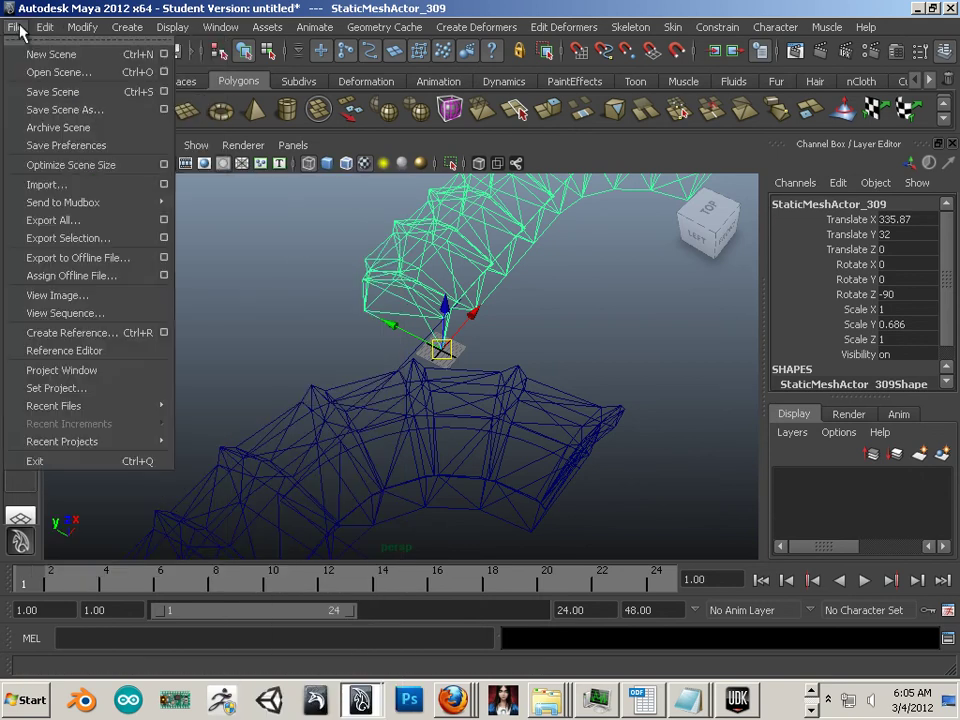
left_click(86, 238)
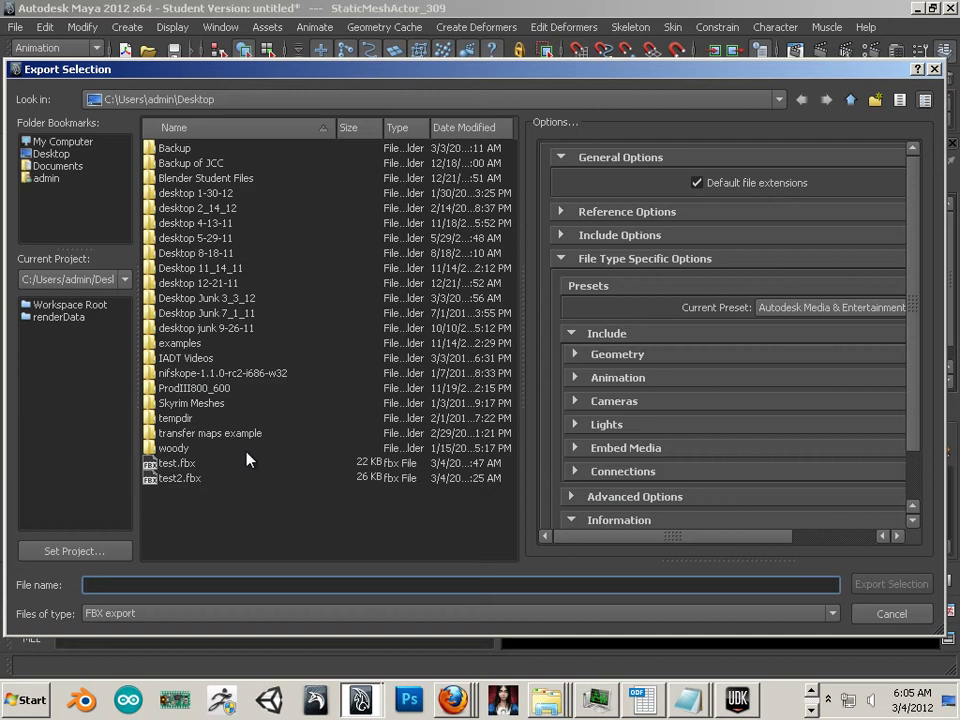
left_click(188, 479)
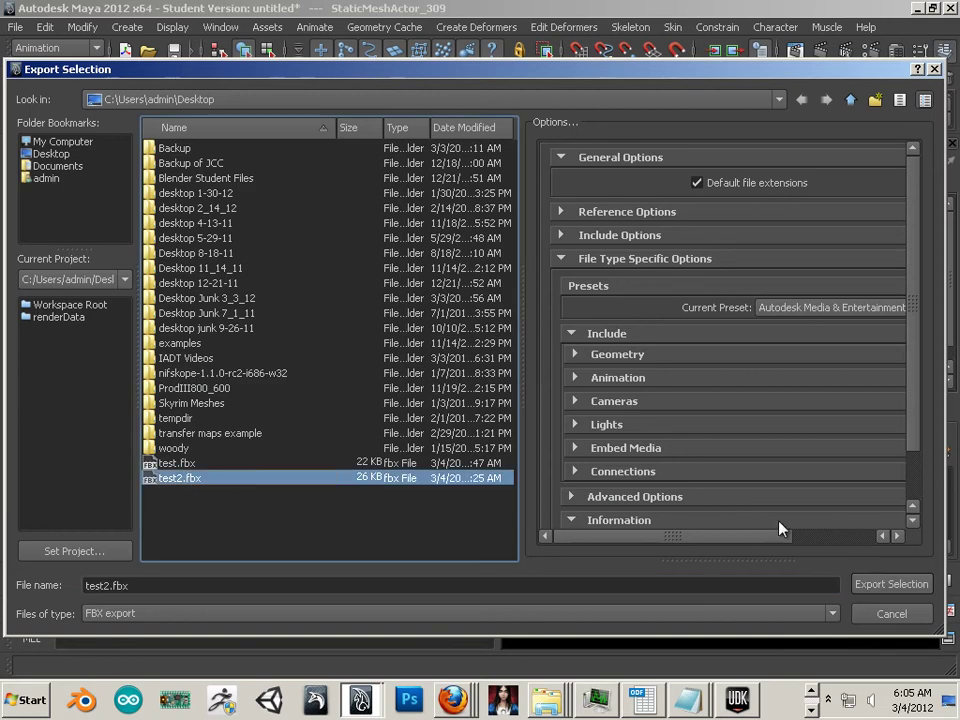
left_click(860, 595)
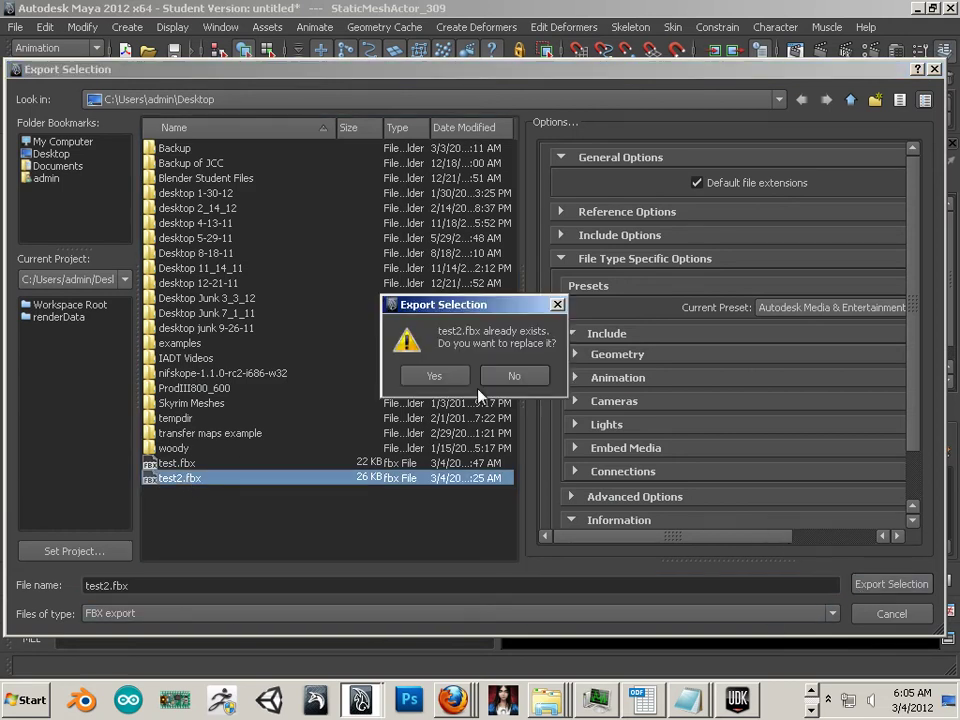
left_click(437, 375)
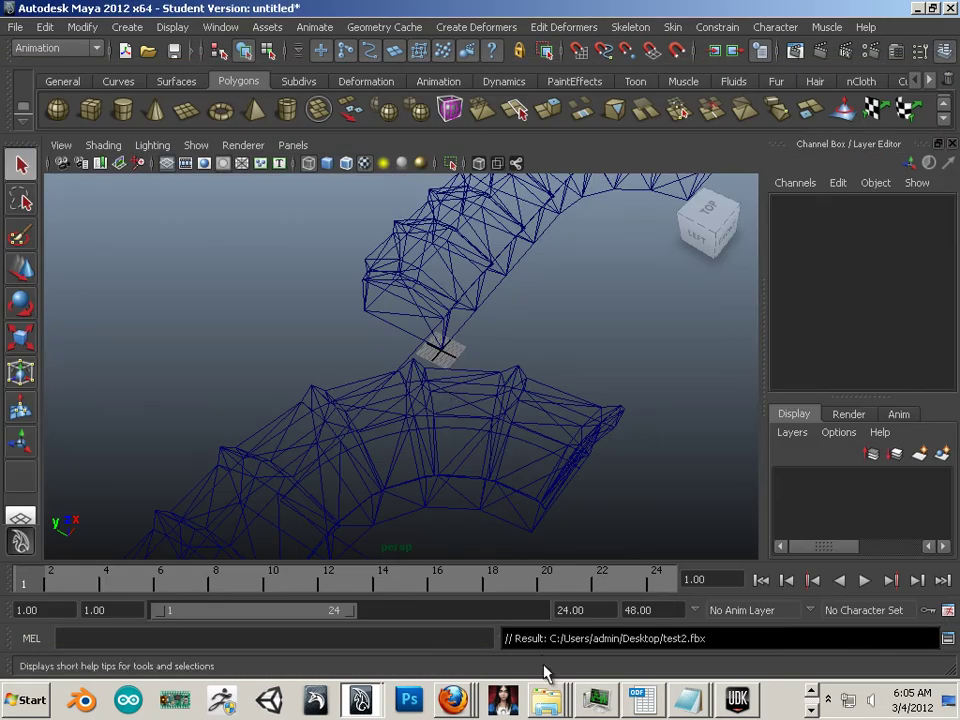
Step: Switch to UDK and choose test2.fbx from the Desktop for import through the Content Browser
left_click(738, 700)
left_click_drag(910, 178, 211, 27)
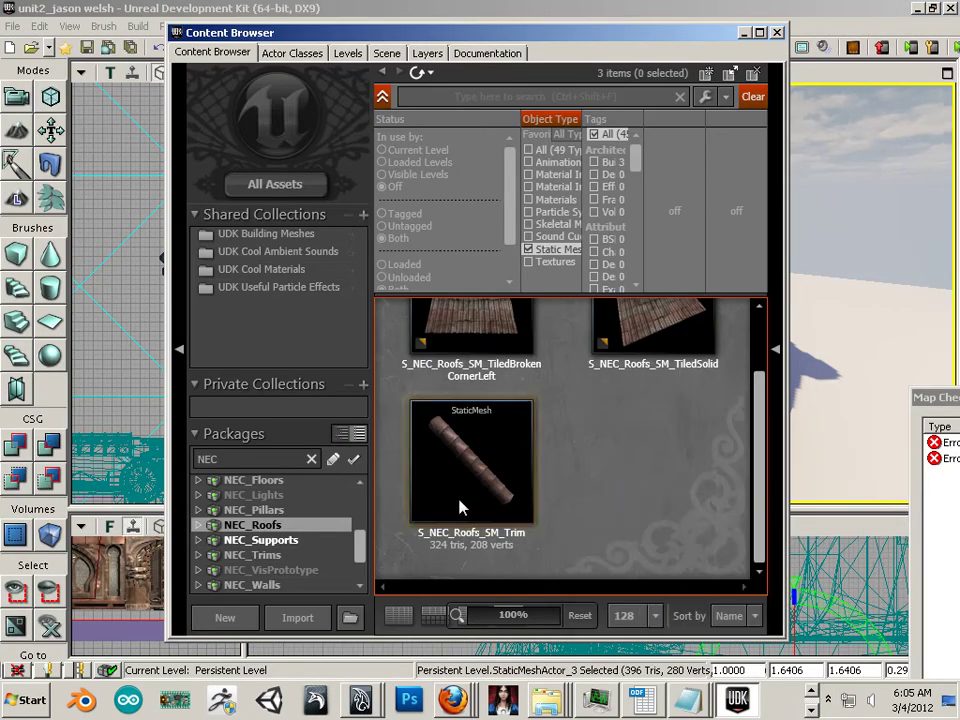
left_click(296, 617)
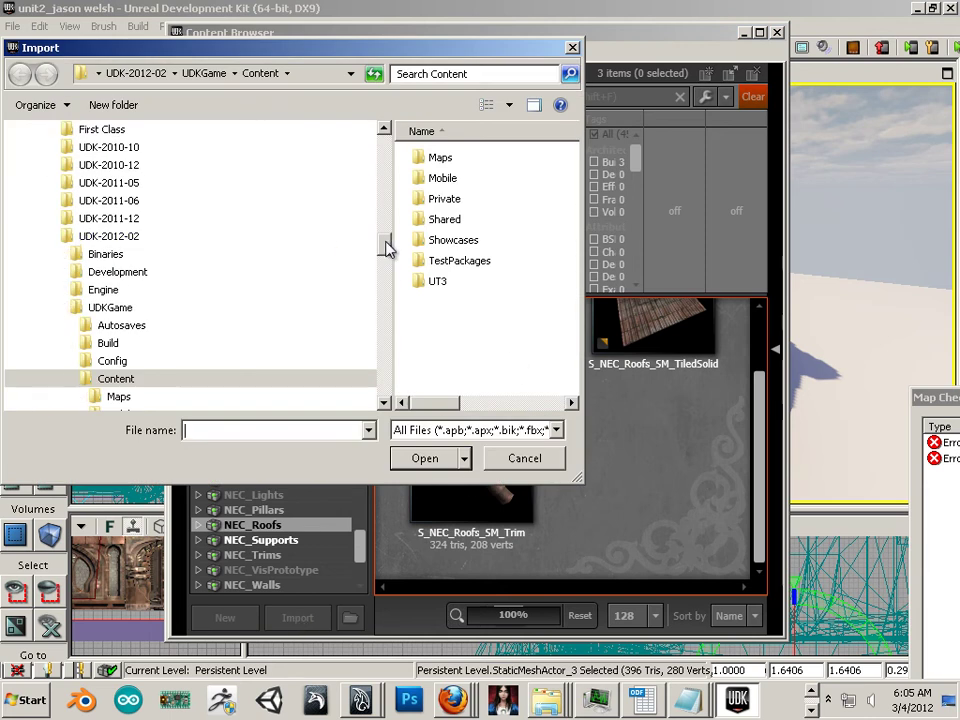
left_click_drag(387, 249, 386, 150)
left_click(92, 156)
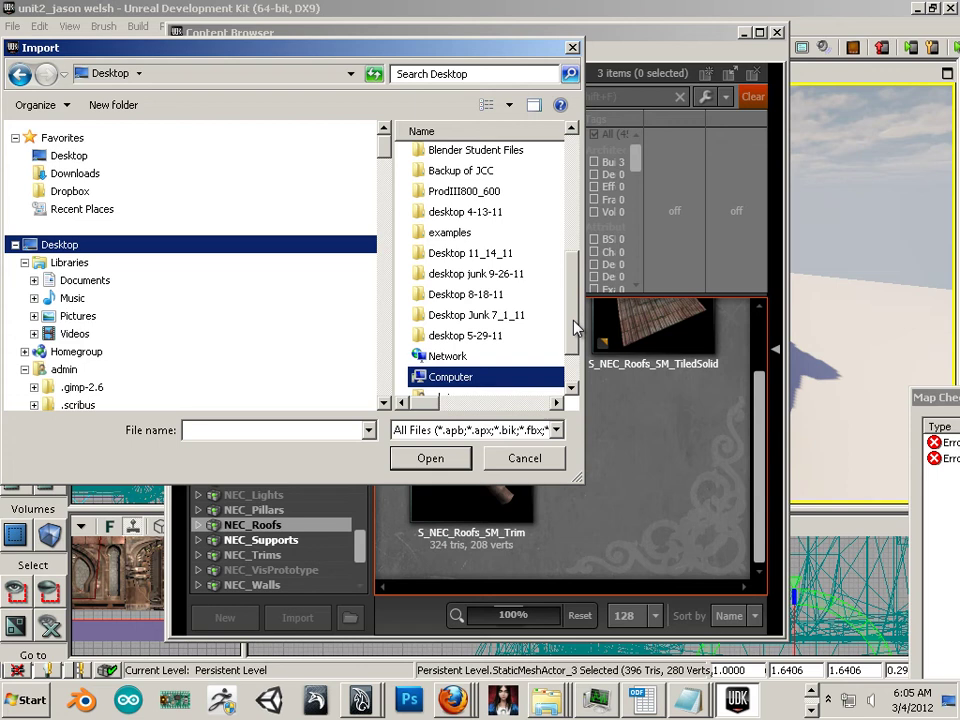
left_click_drag(574, 321, 576, 372)
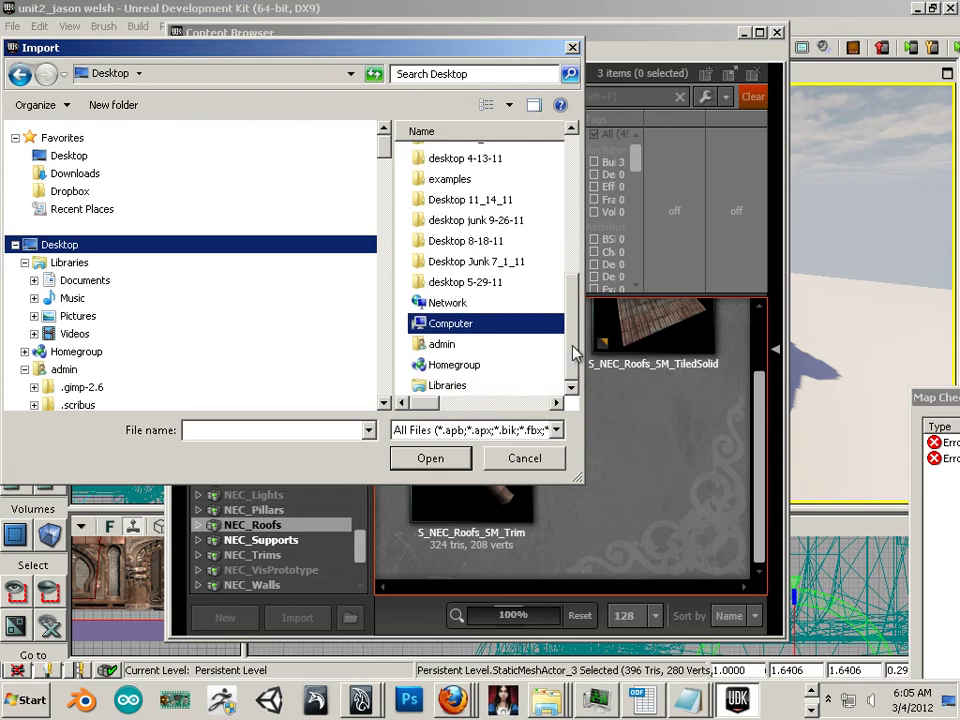
scroll(430, 180, "up", 6)
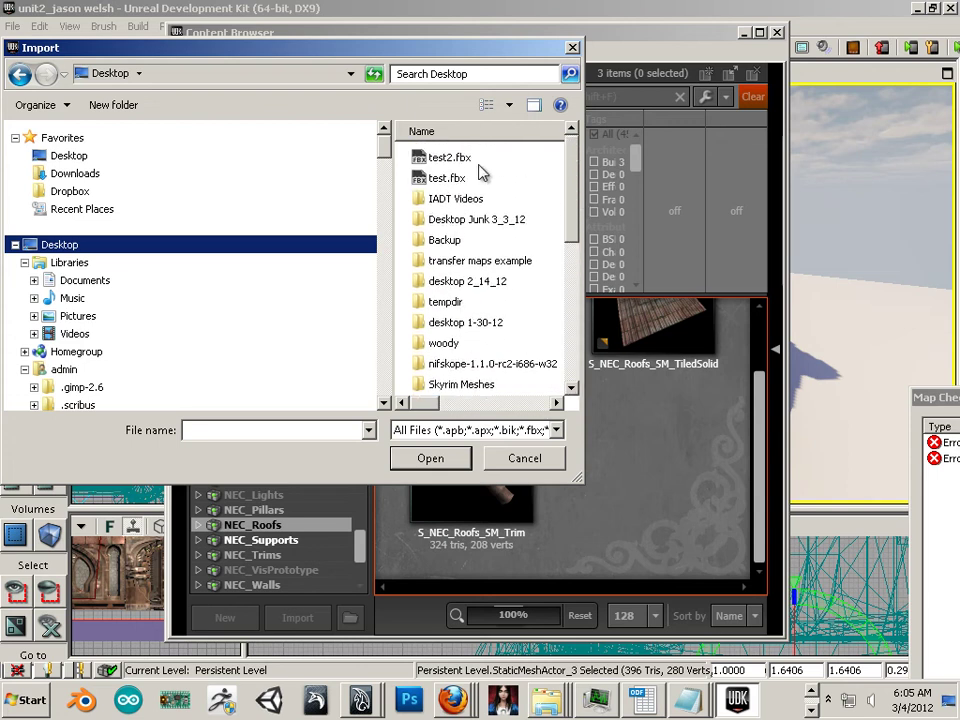
left_click(449, 157)
left_click(432, 458)
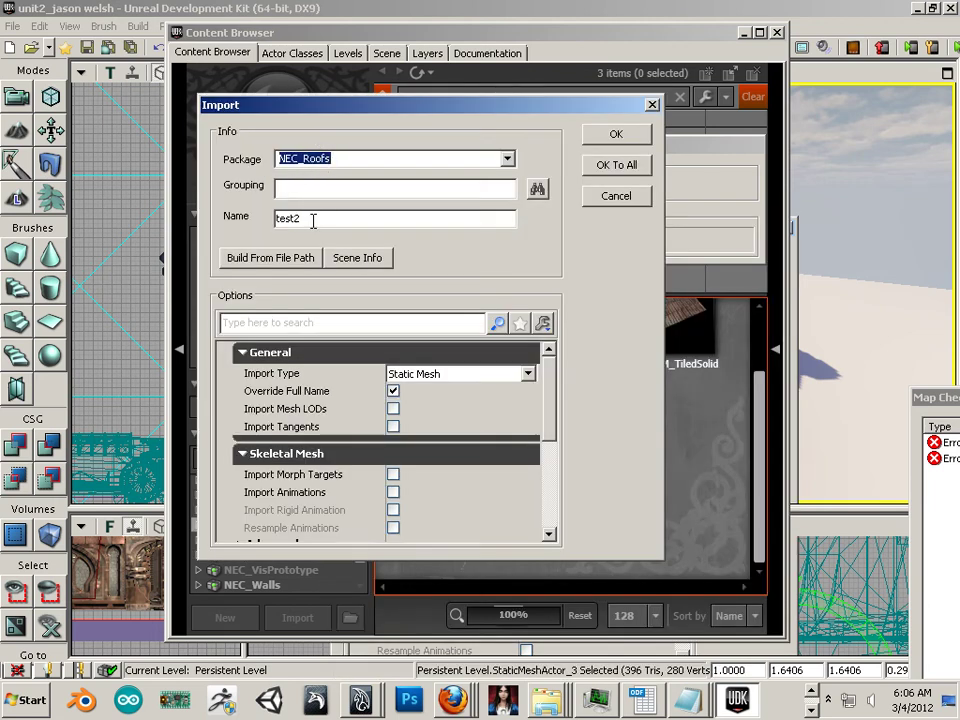
Step: Import the mesh into the NEC_Roofs package under the name roof_curve, allowing the package to load fully
left_click_drag(313, 221, 260, 216)
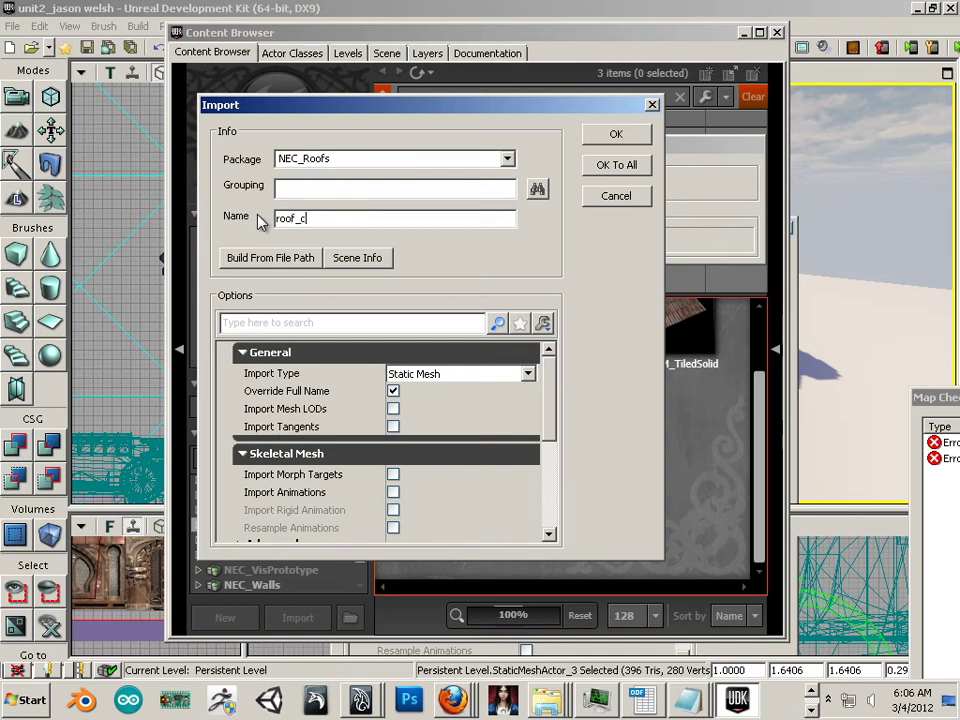
type("roof_curve")
left_click(617, 137)
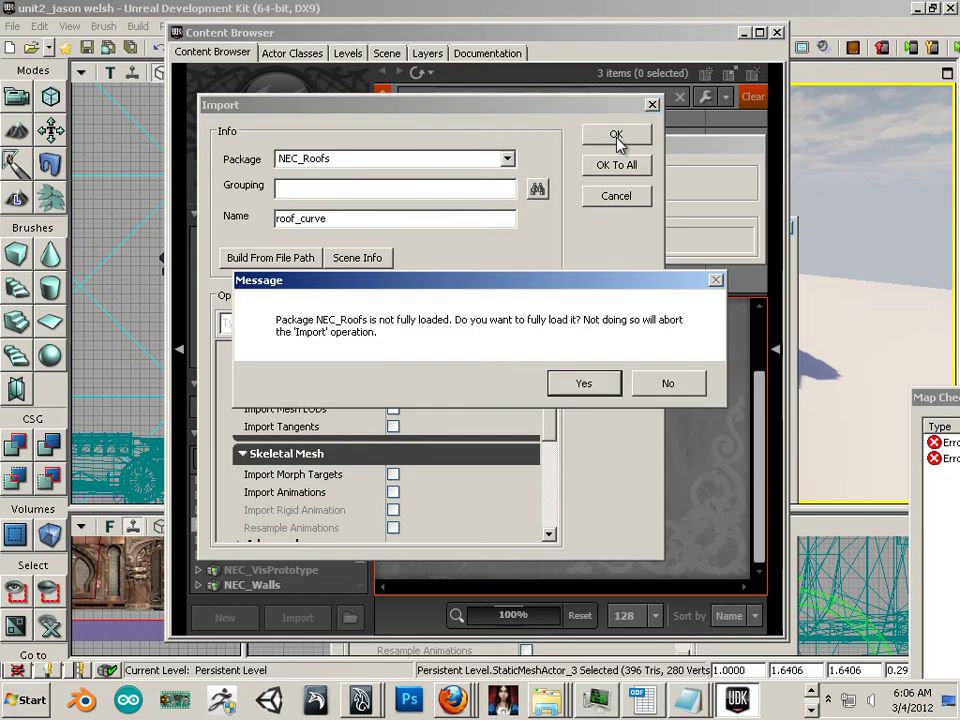
left_click(591, 388)
left_click(688, 408)
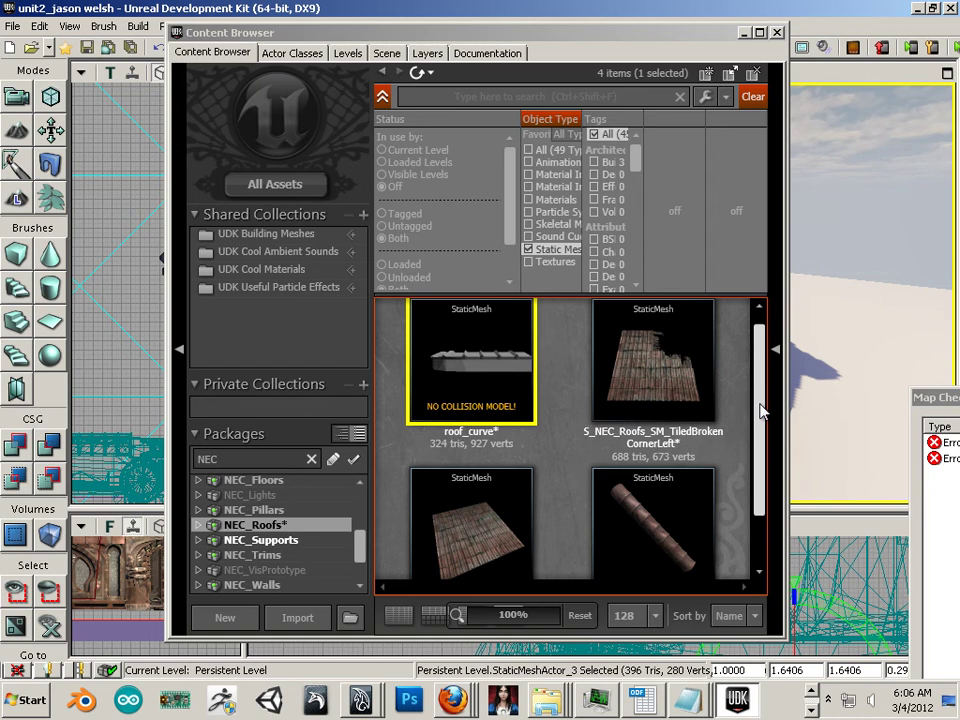
scroll(759, 411, "down", 1)
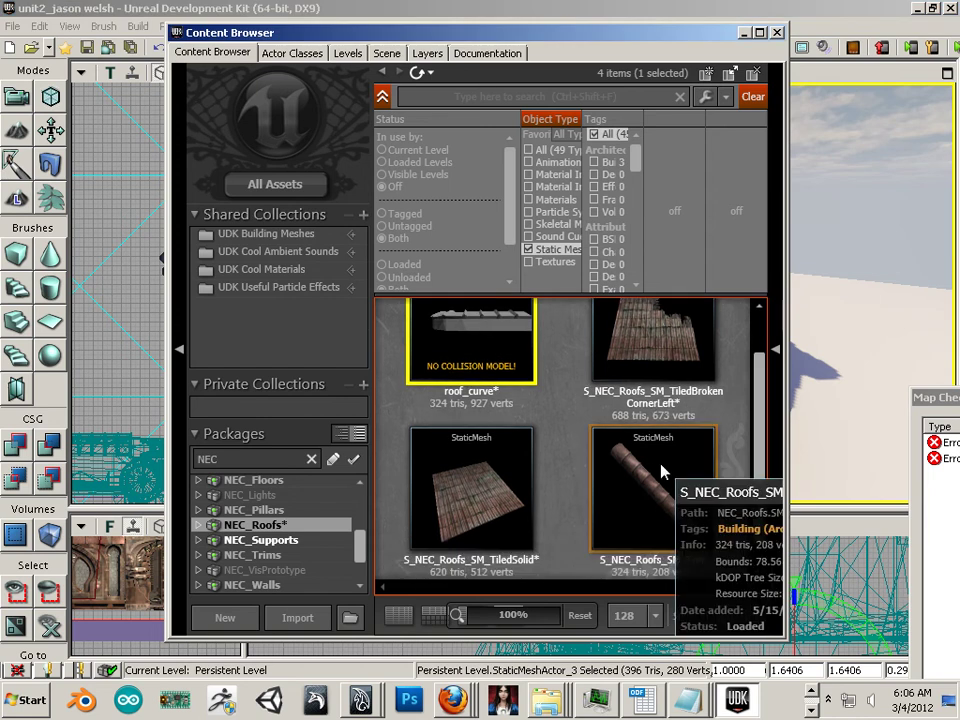
Step: Save the current level
left_click(13, 26)
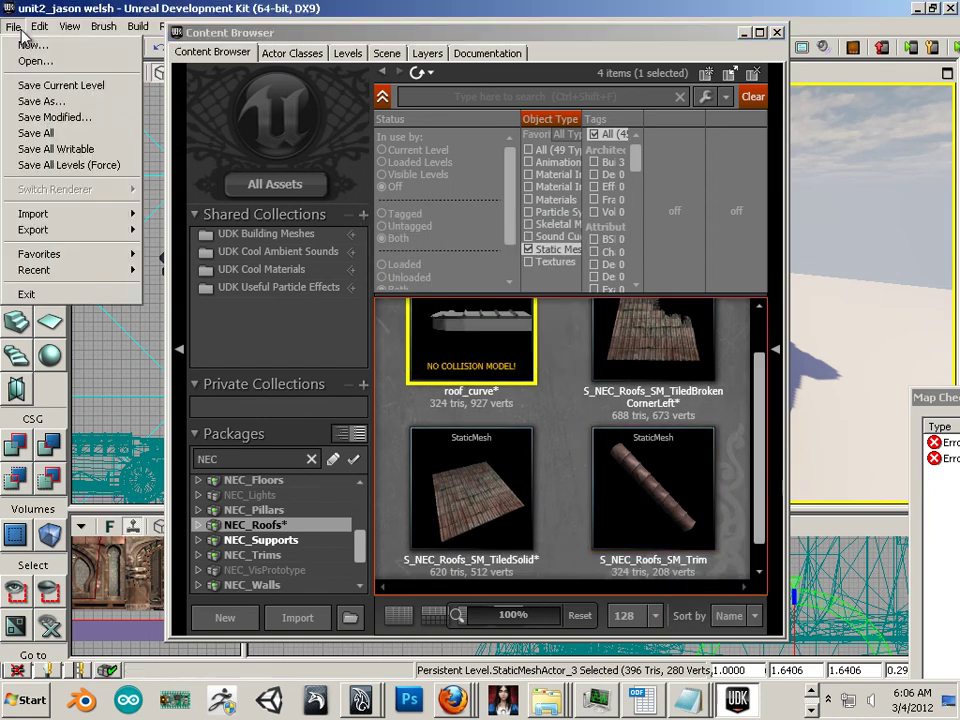
left_click(47, 88)
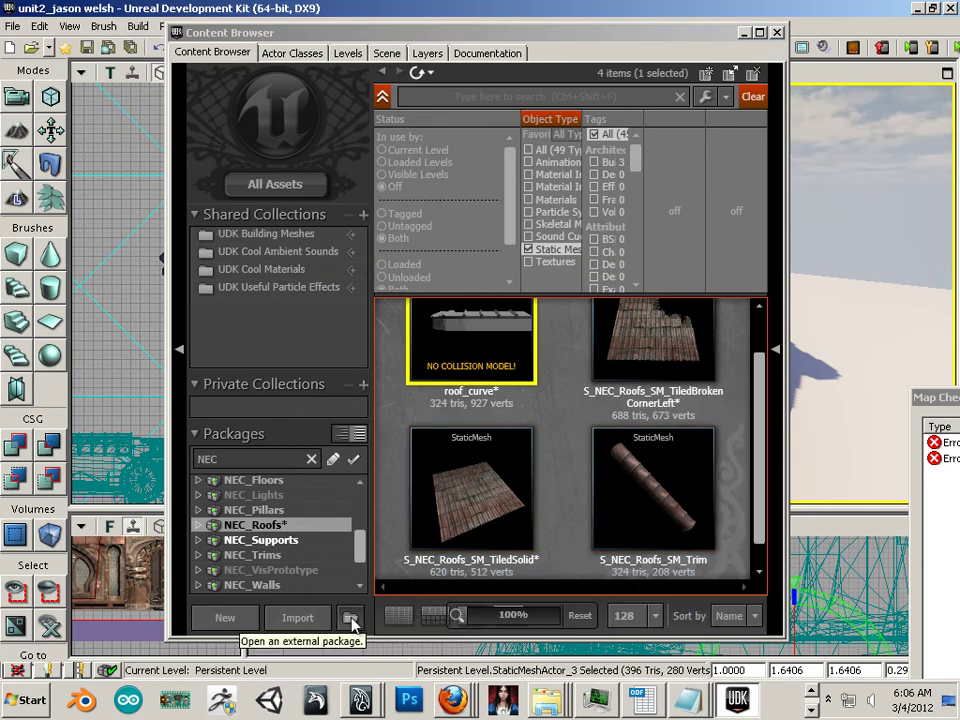
left_click(11, 27)
left_click(285, 50)
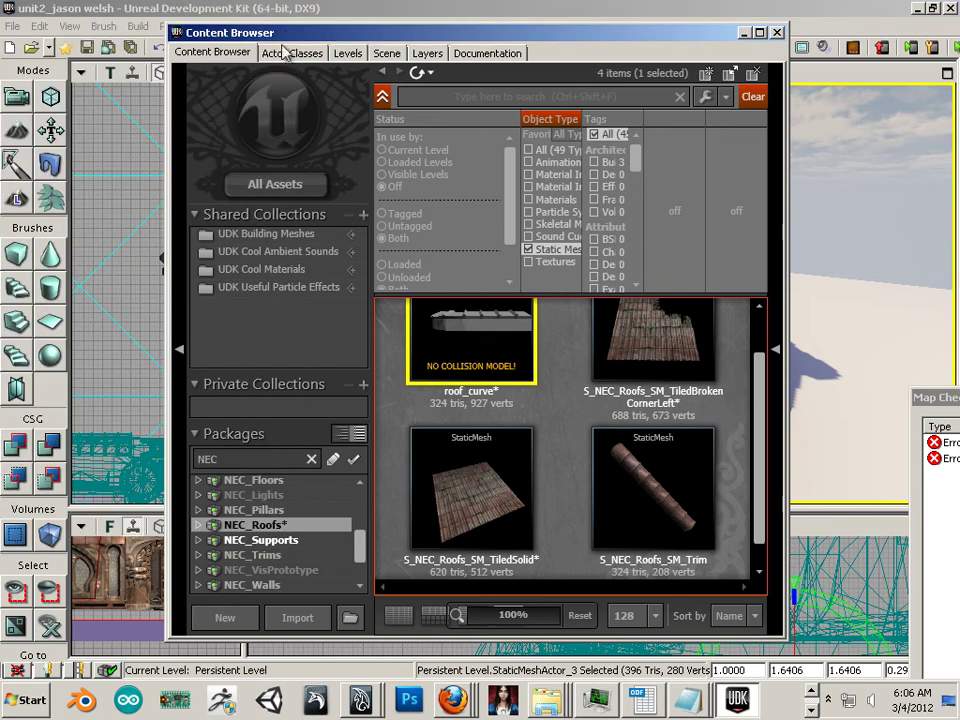
Step: Maximize the Content Browser and save the NEC_Roofs package
double_click(285, 33)
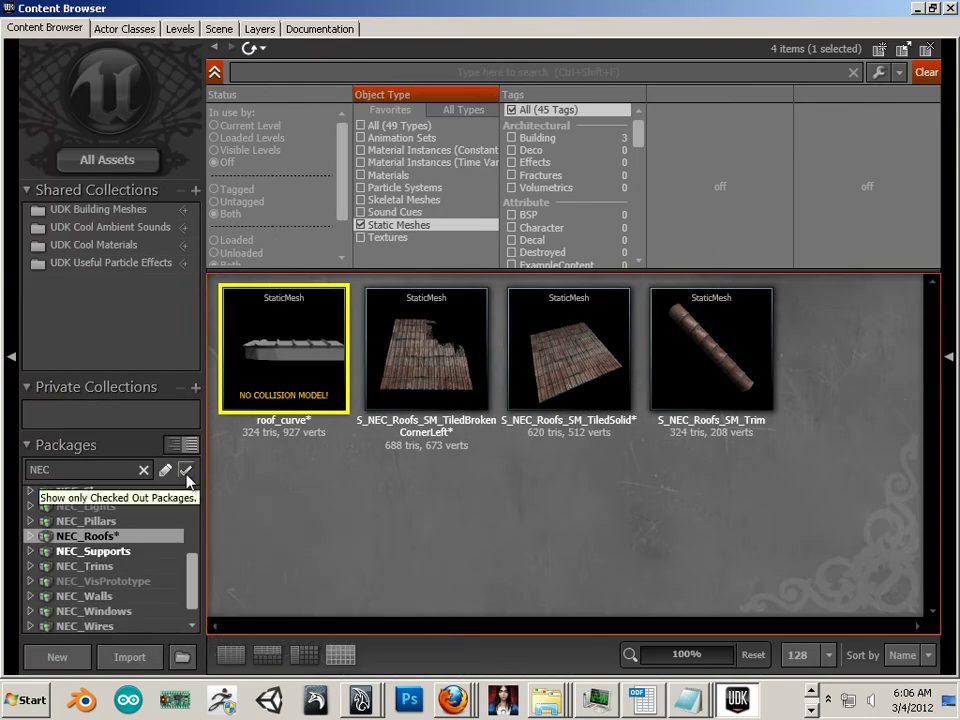
scroll(193, 570, "up", 1)
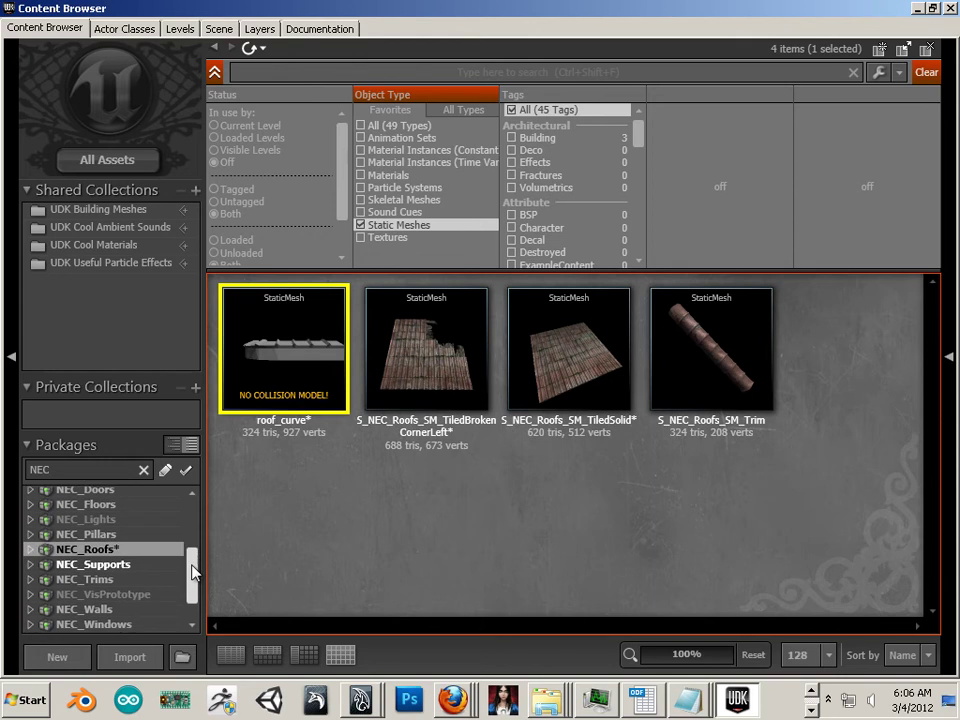
scroll(193, 565, "up", 1)
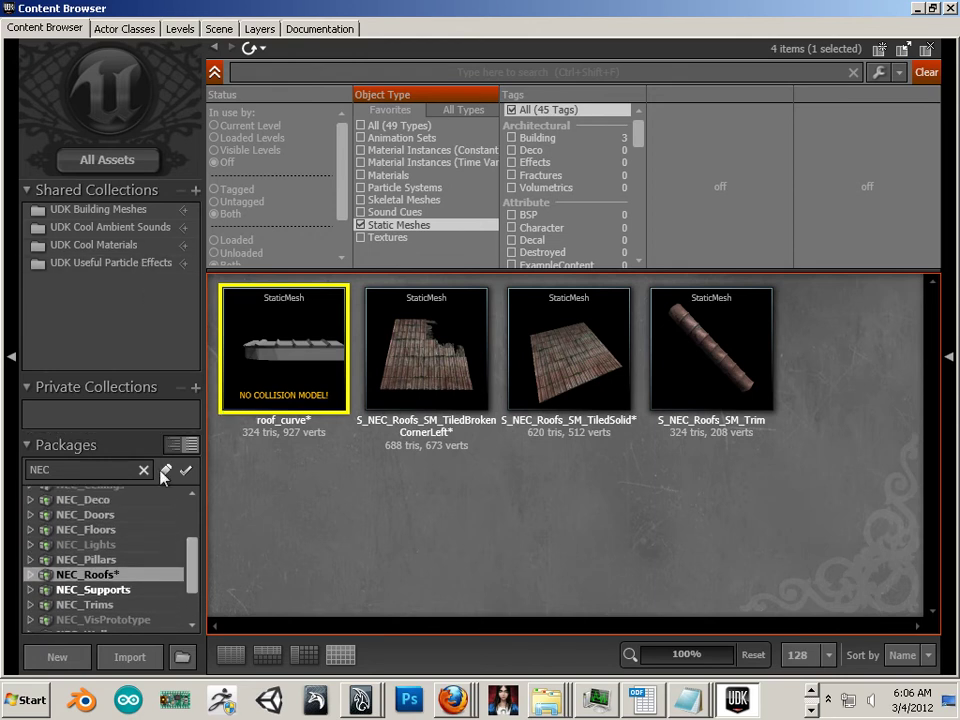
scroll(189, 568, "up", 5)
scroll(115, 566, "down", 6)
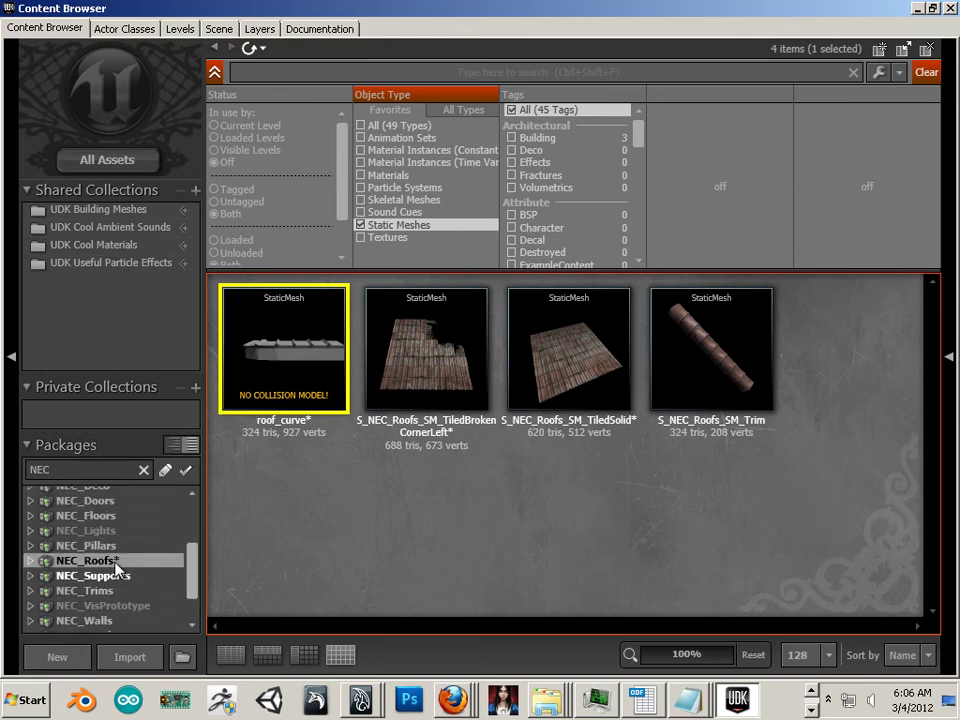
right_click(110, 566)
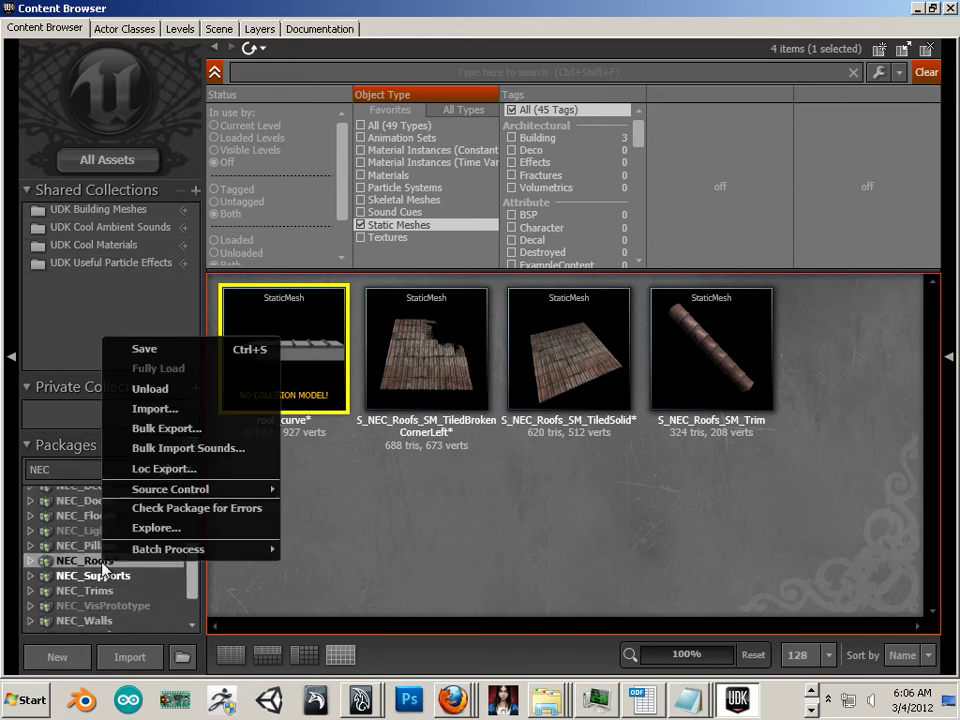
left_click(160, 349)
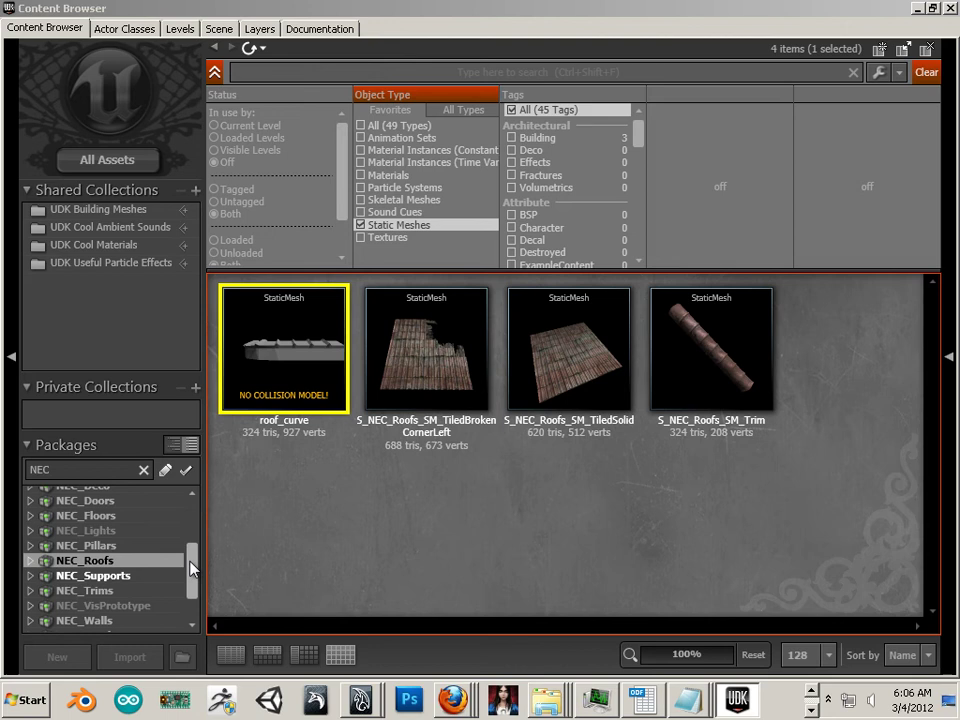
Step: Open S_NEC_Roofs_SM_Trim in the Static Mesh Editor and expand its LODInfo down to element 0 to inspect the assigned material
mouse_move(266, 369)
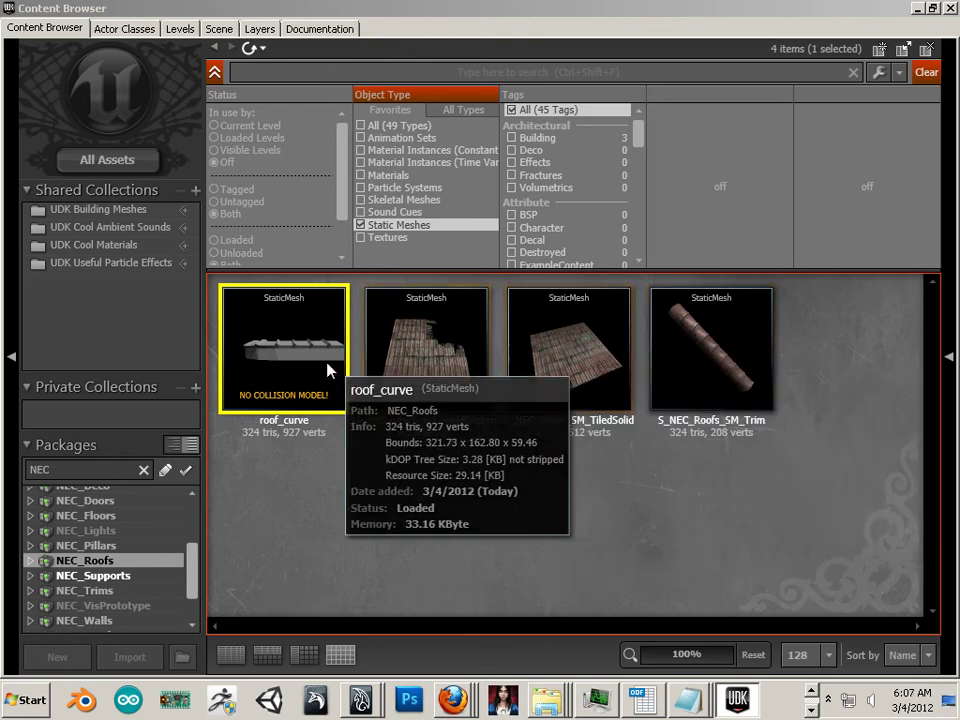
mouse_move(700, 320)
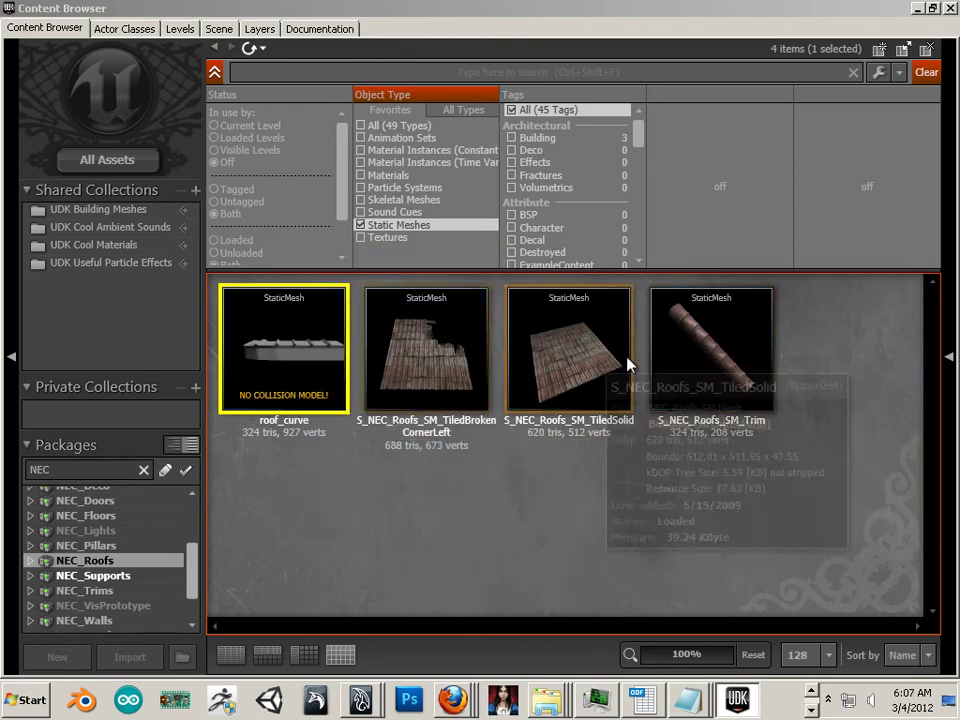
double_click(670, 366)
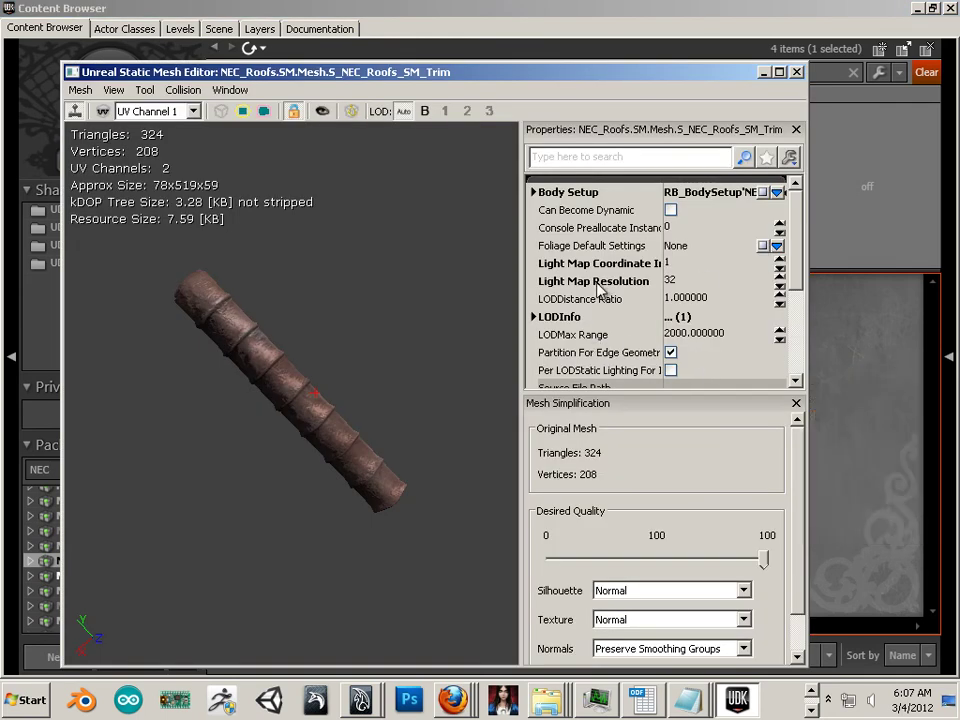
left_click(534, 316)
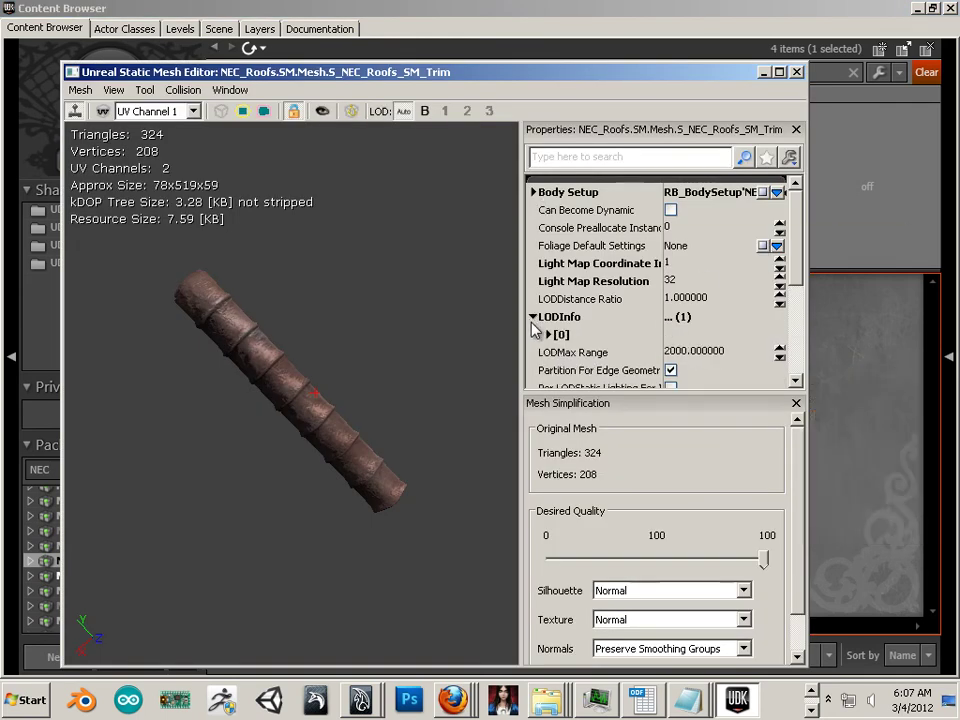
left_click(548, 335)
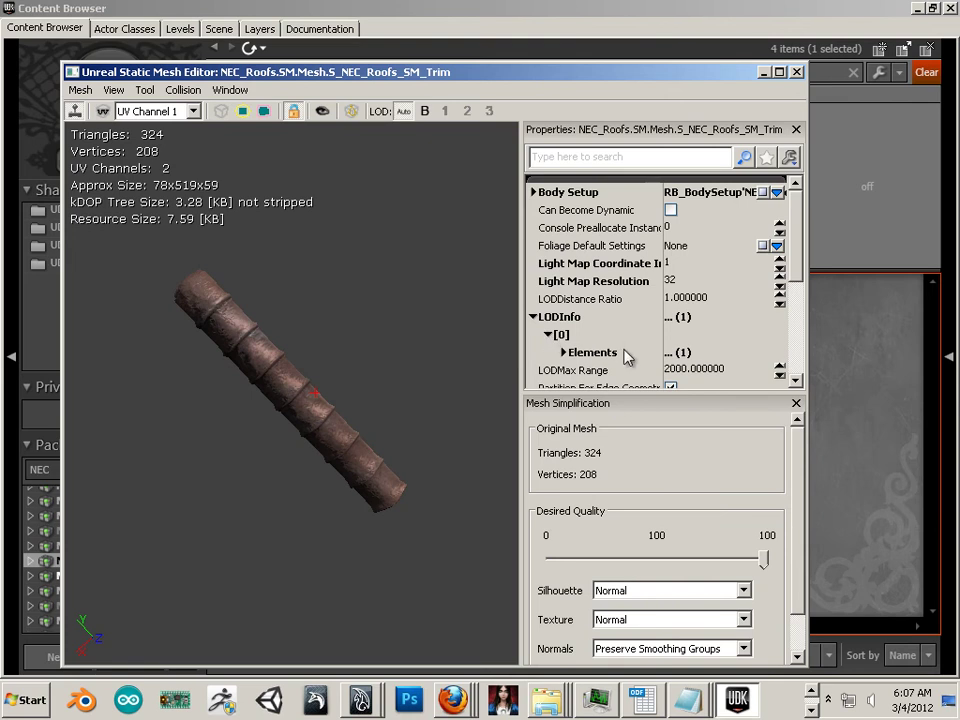
left_click(564, 352)
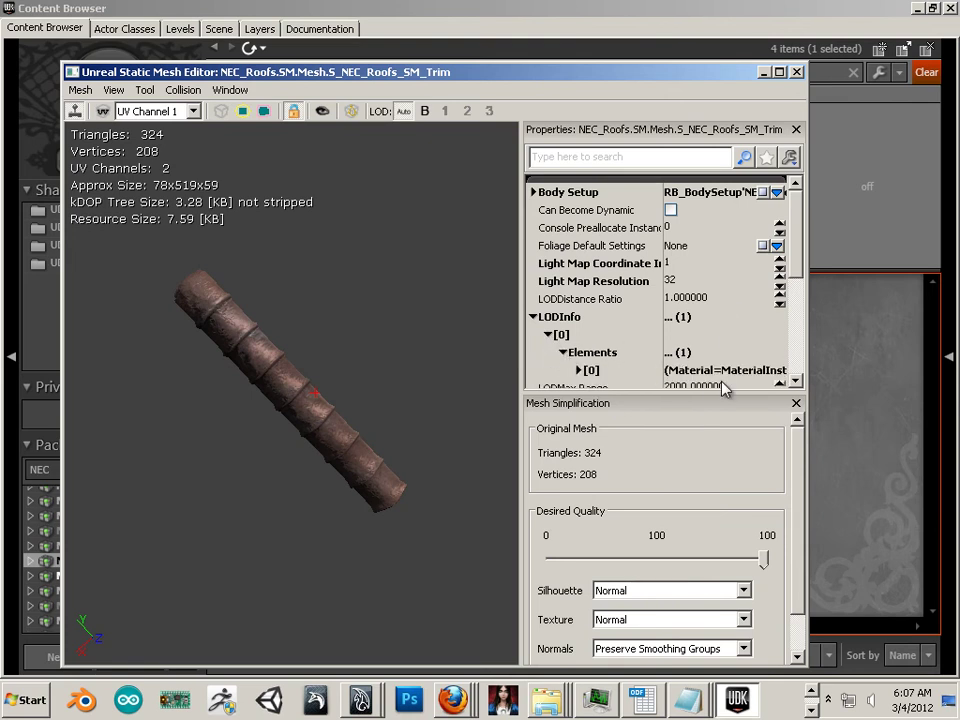
left_click_drag(800, 268, 797, 296)
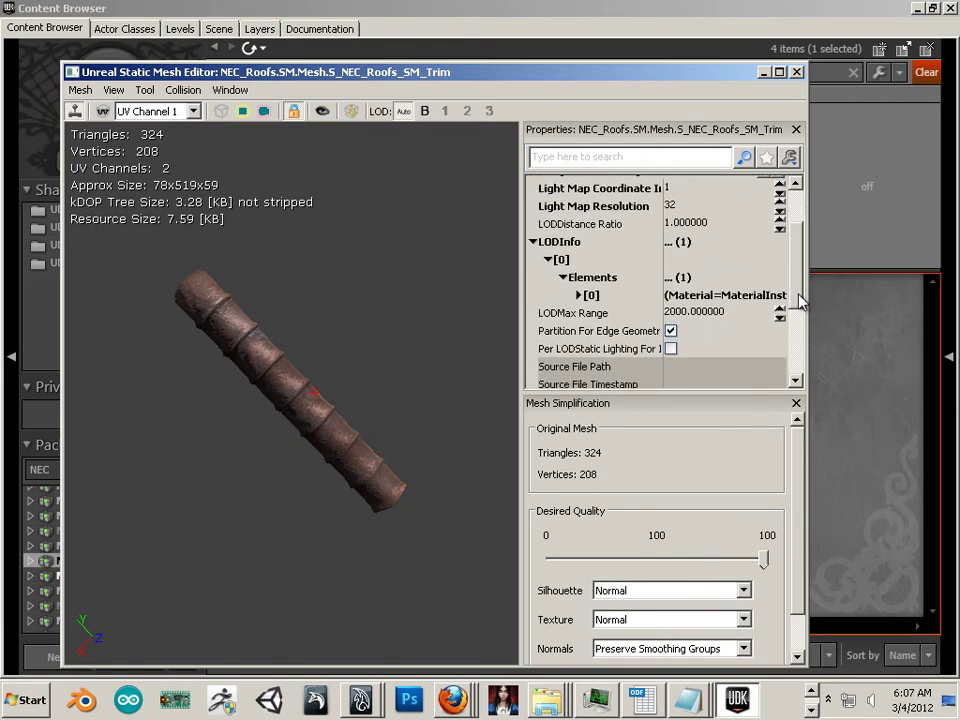
left_click(578, 296)
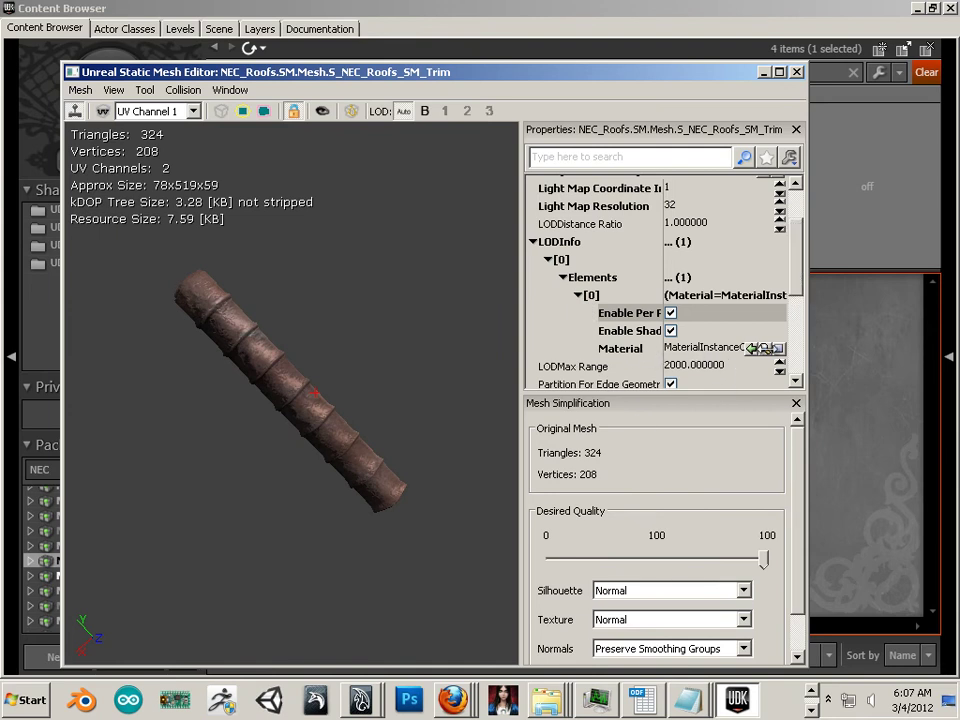
scroll(740, 354, "down", 1)
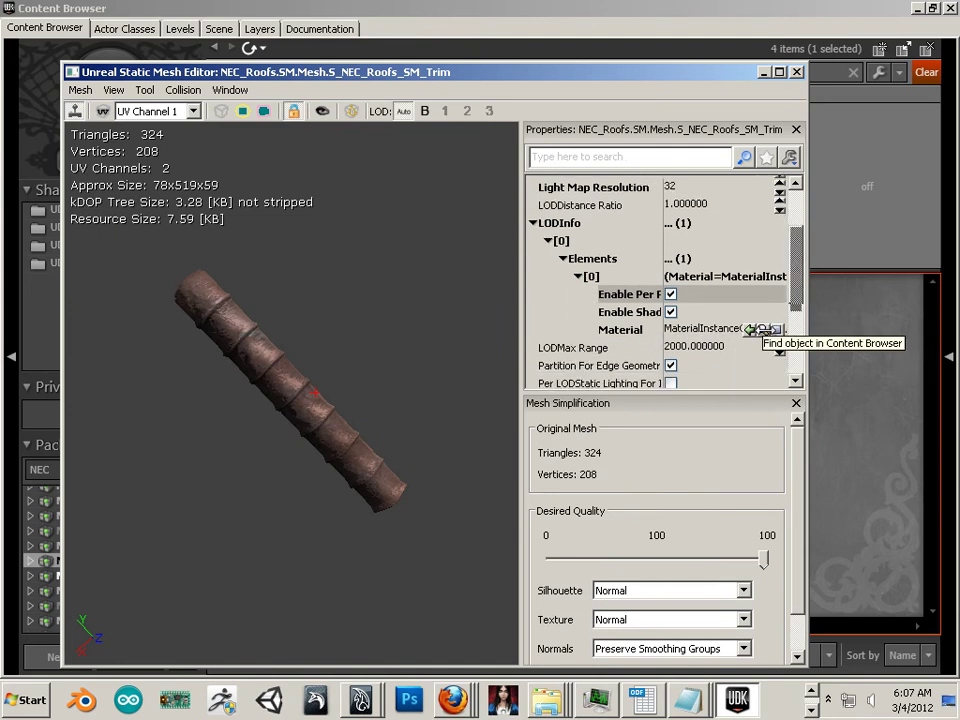
Step: Locate the trim's assigned material in the Content Browser, restore that window to a smaller size and move it clear of the material property
left_click(749, 329)
mouse_move(317, 343)
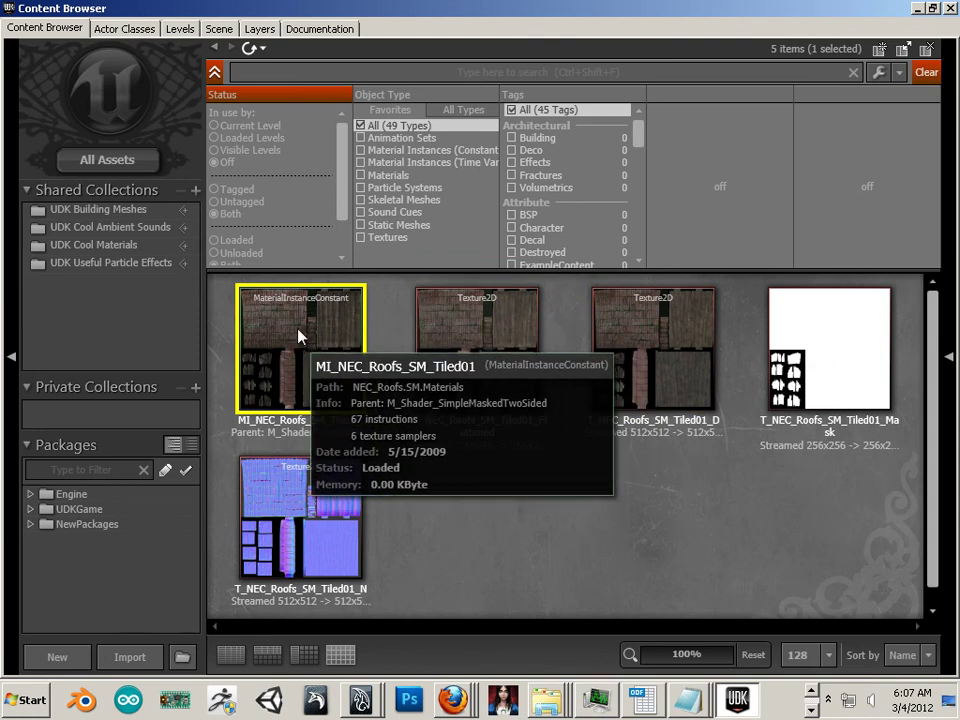
double_click(273, 14)
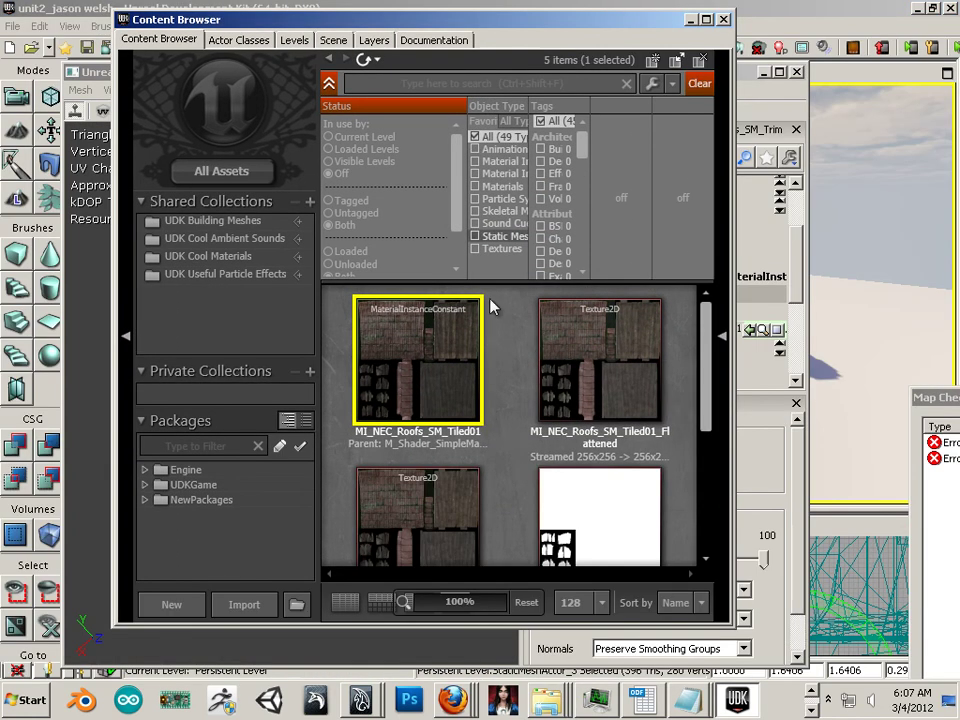
mouse_move(447, 355)
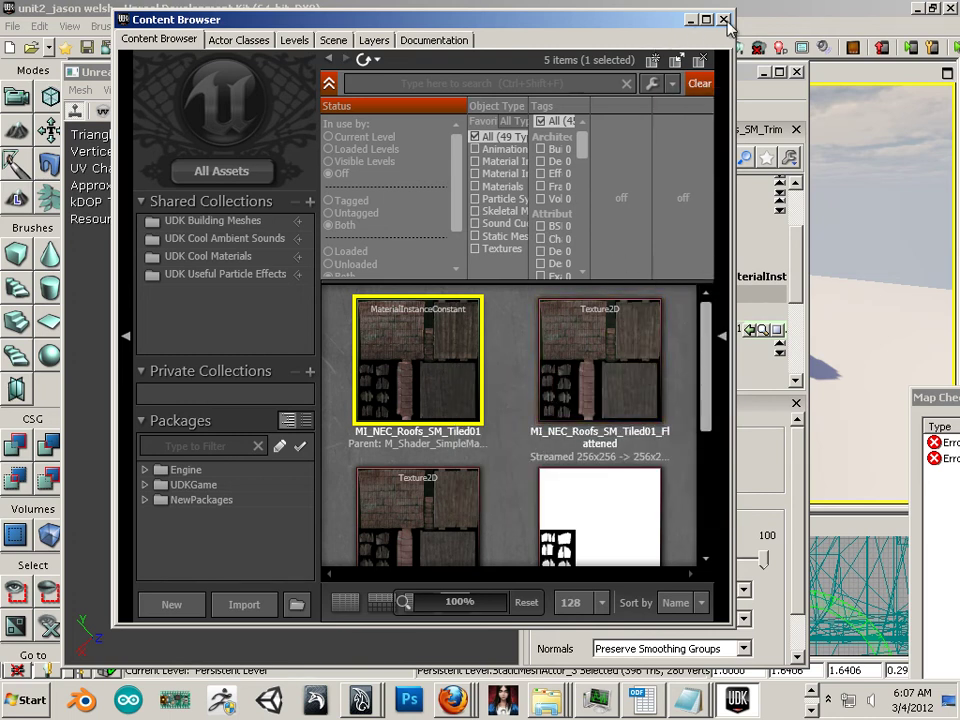
left_click_drag(660, 19, 408, 50)
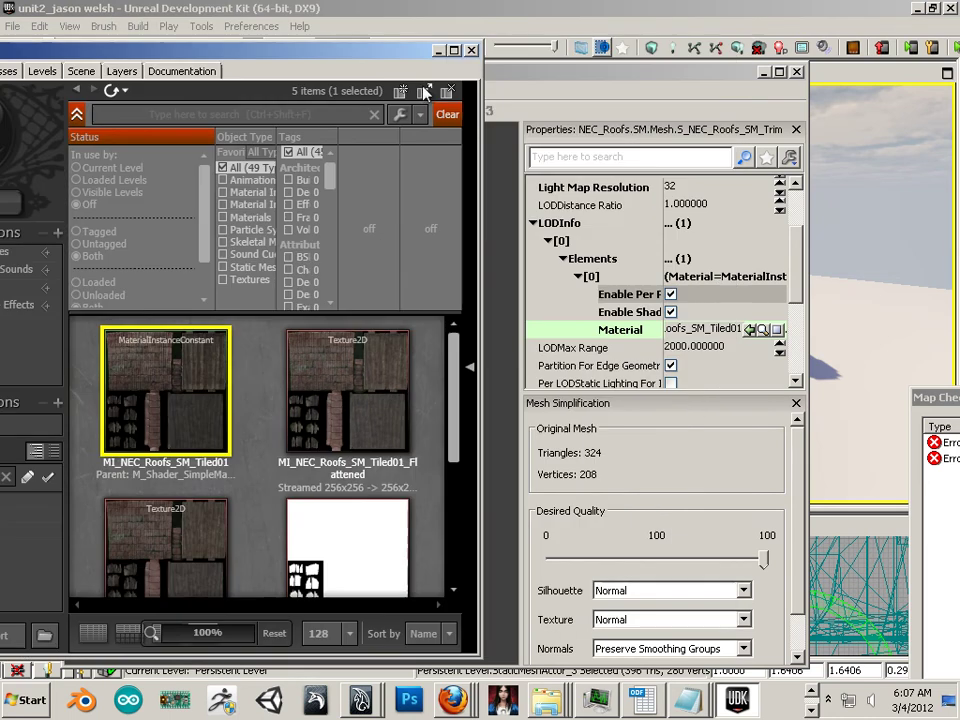
Step: Copy the full material reference ending in Roofs_SM_Tiled01 from element 0 of the original trim mesh
left_click(686, 330)
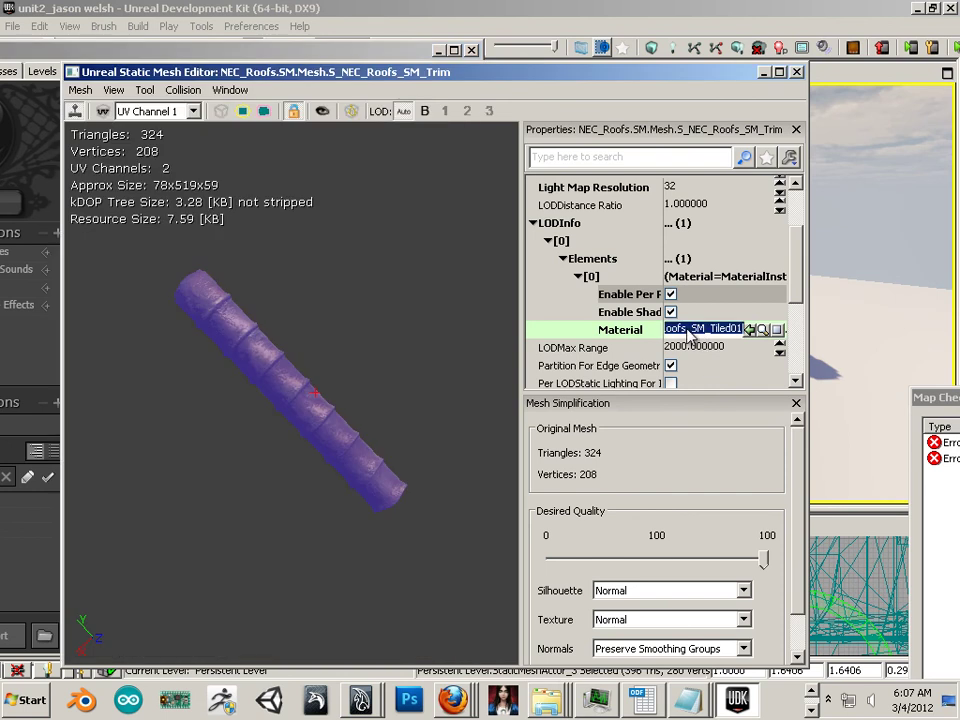
right_click(688, 332)
left_click(590, 381)
Step: Filter the Content Browser to static meshes and packages matching NEC, and open roof_curve from NEC_Roofs in the Static Mesh Editor
left_click(225, 48)
left_click_drag(225, 48, 565, 66)
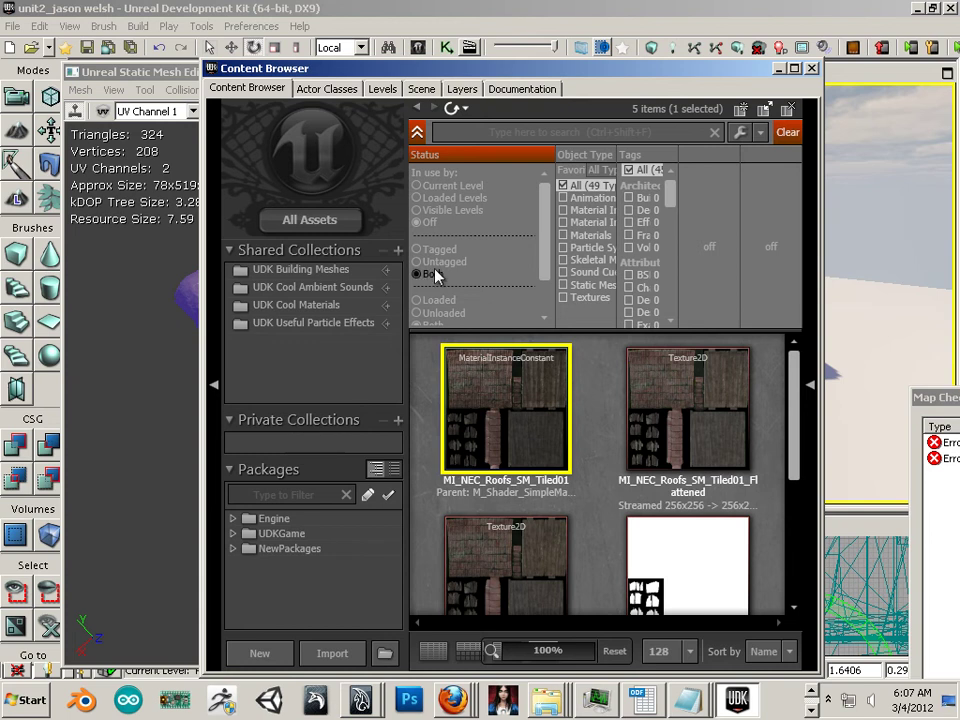
left_click(563, 186)
left_click(563, 285)
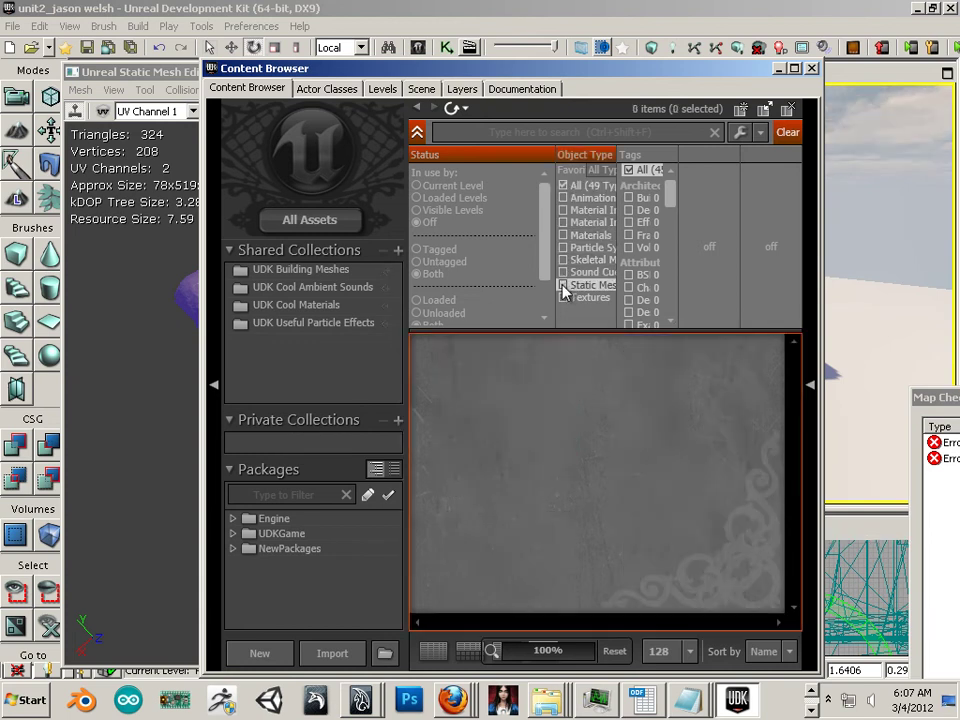
left_click(290, 495)
type("NEC")
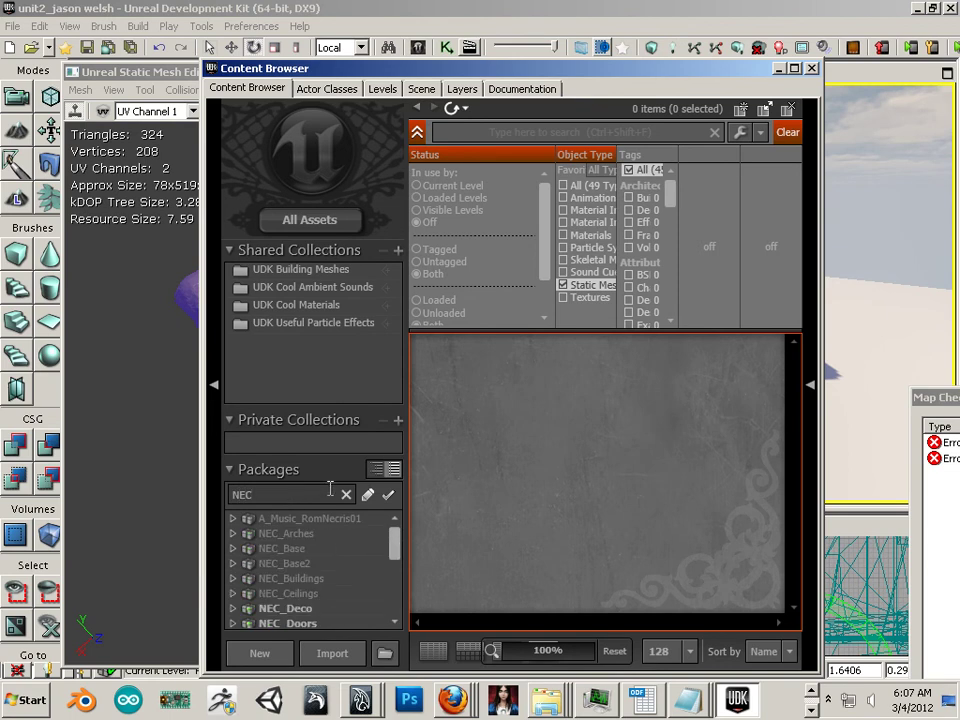
left_click_drag(392, 558, 390, 577)
double_click(546, 446)
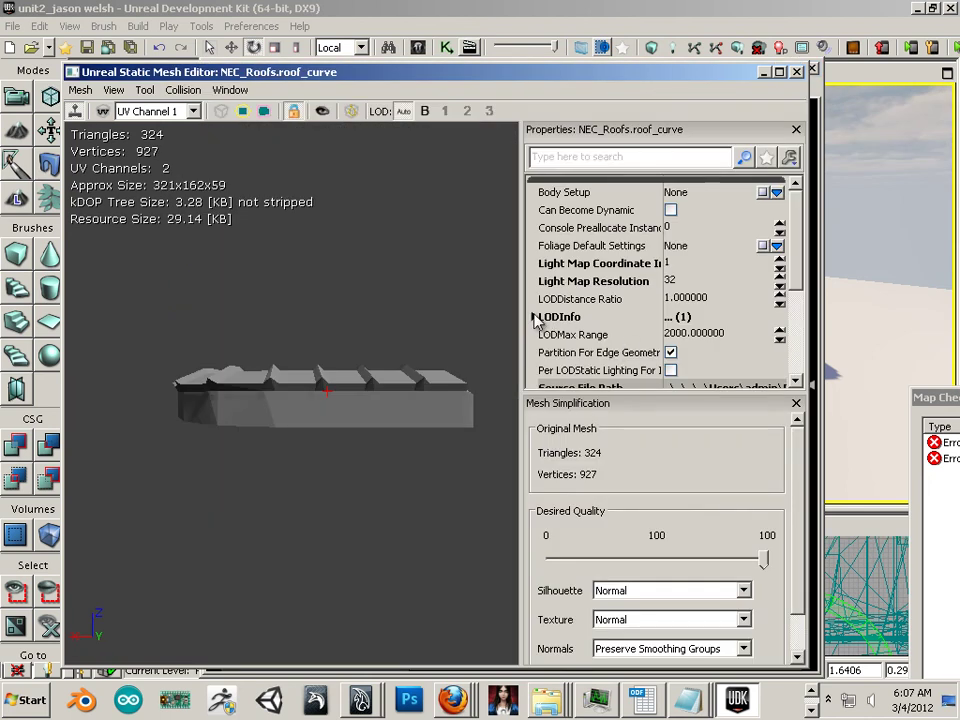
Step: Assign the copied Roofs_SM_Tiled01 material to roof_curve's LODInfo element 0, check it on the mesh and close its editor
left_click(534, 317)
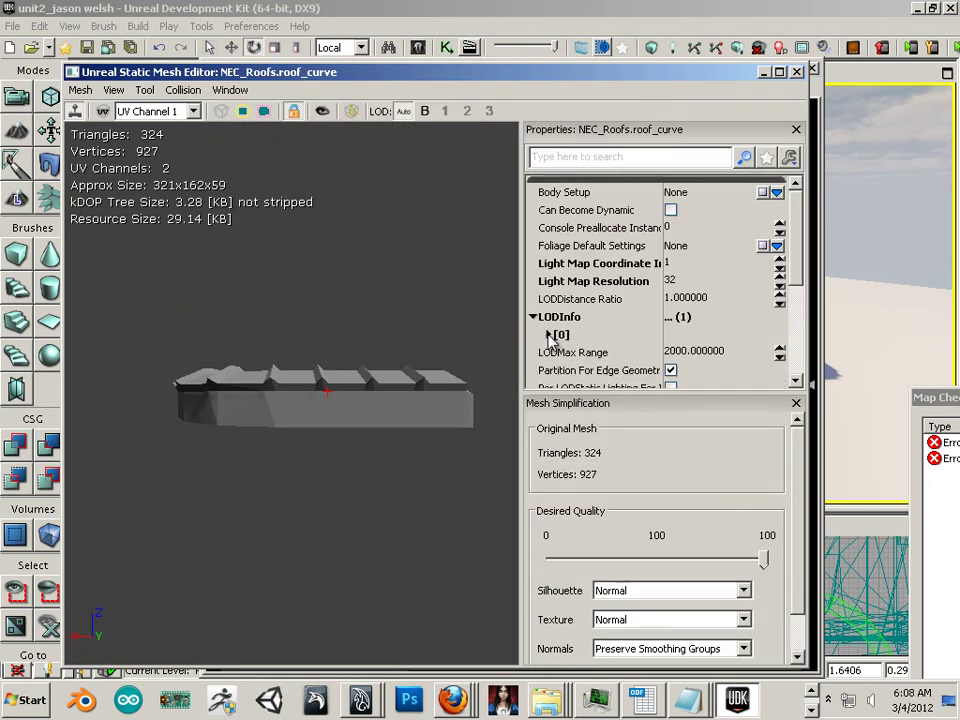
left_click(548, 335)
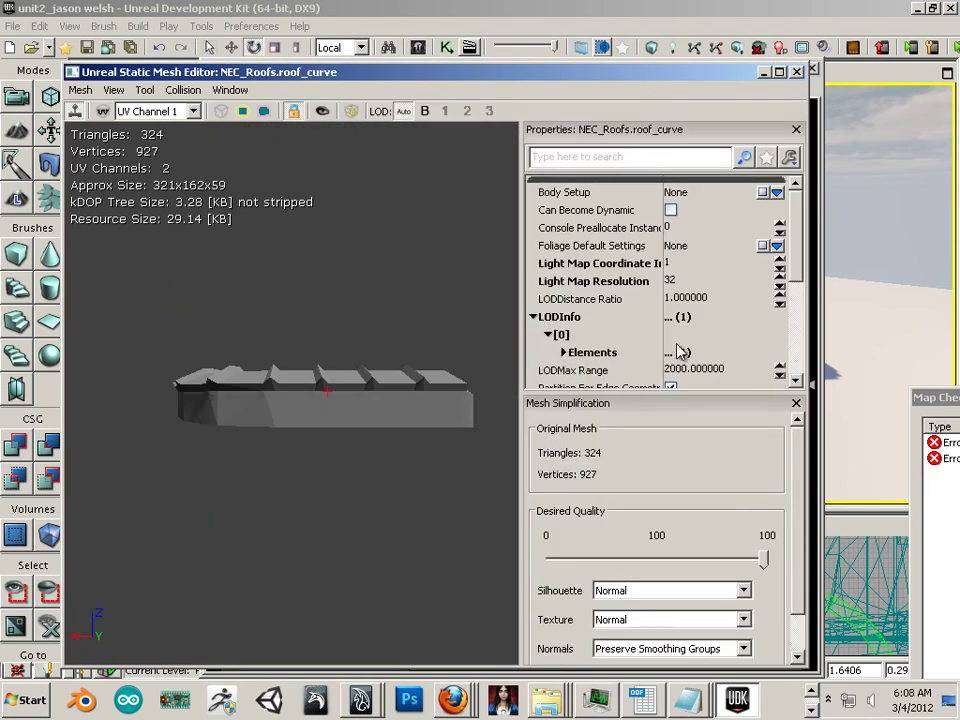
left_click(564, 353)
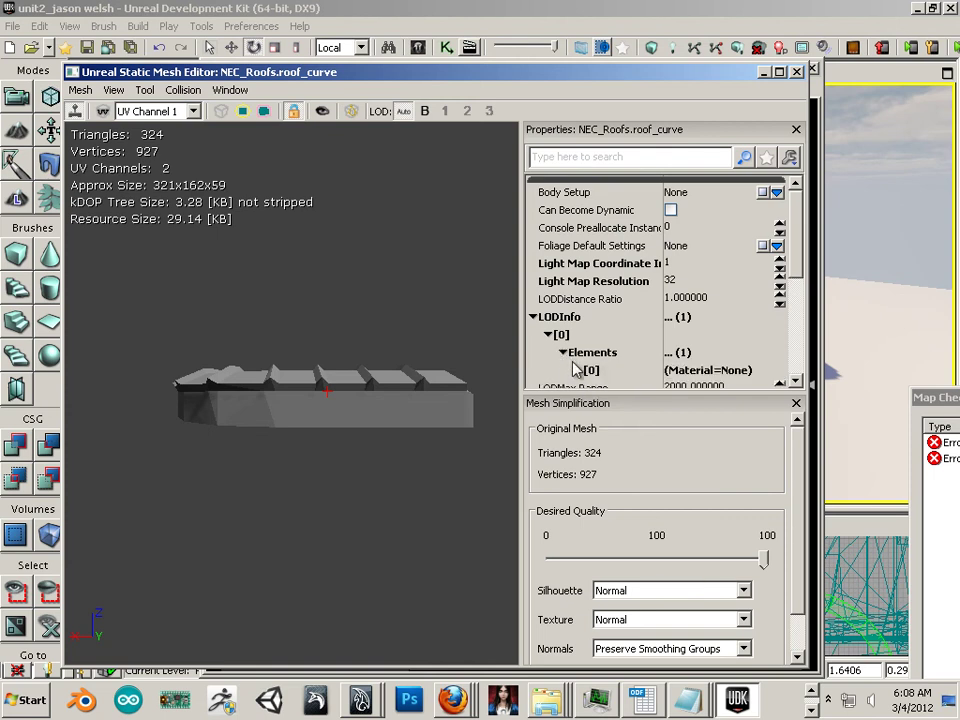
left_click(580, 370)
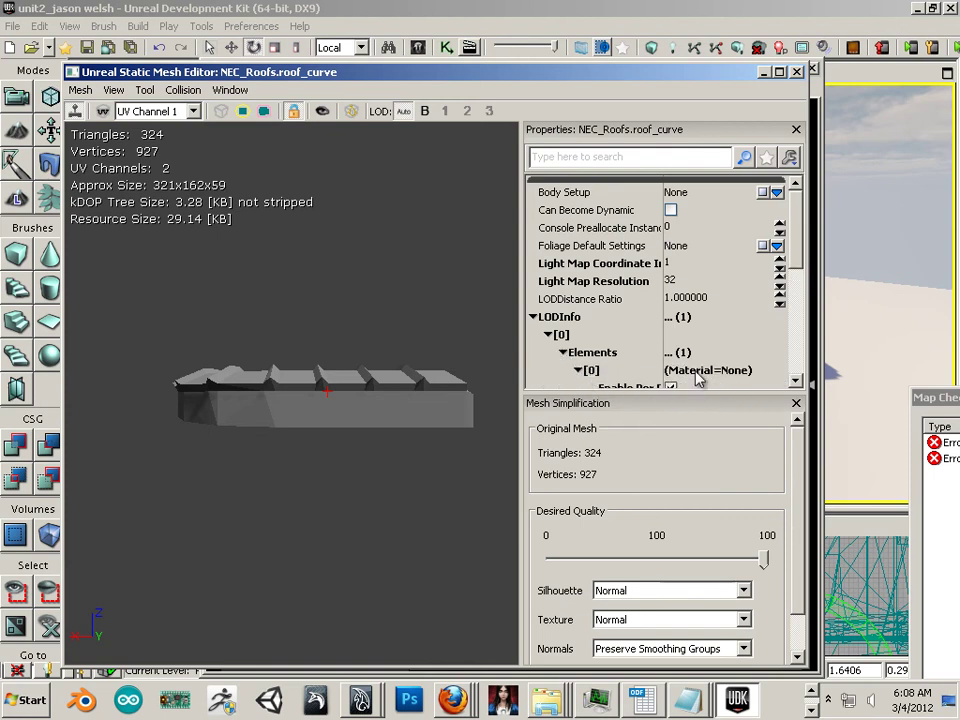
scroll(696, 377, "down", 2)
left_click(707, 353)
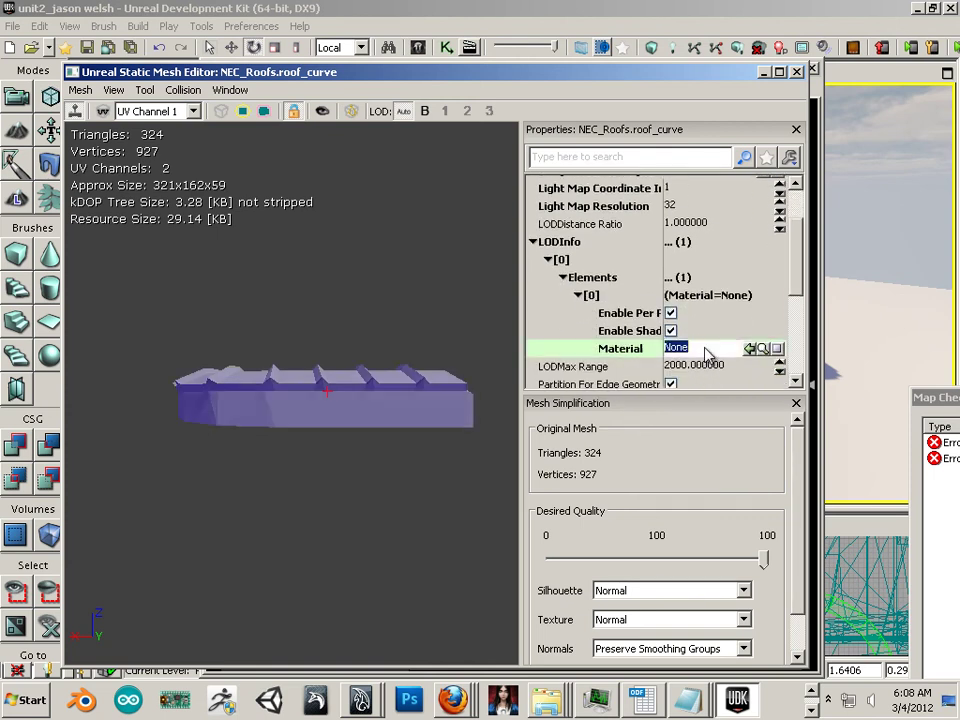
key("ctrl+v")
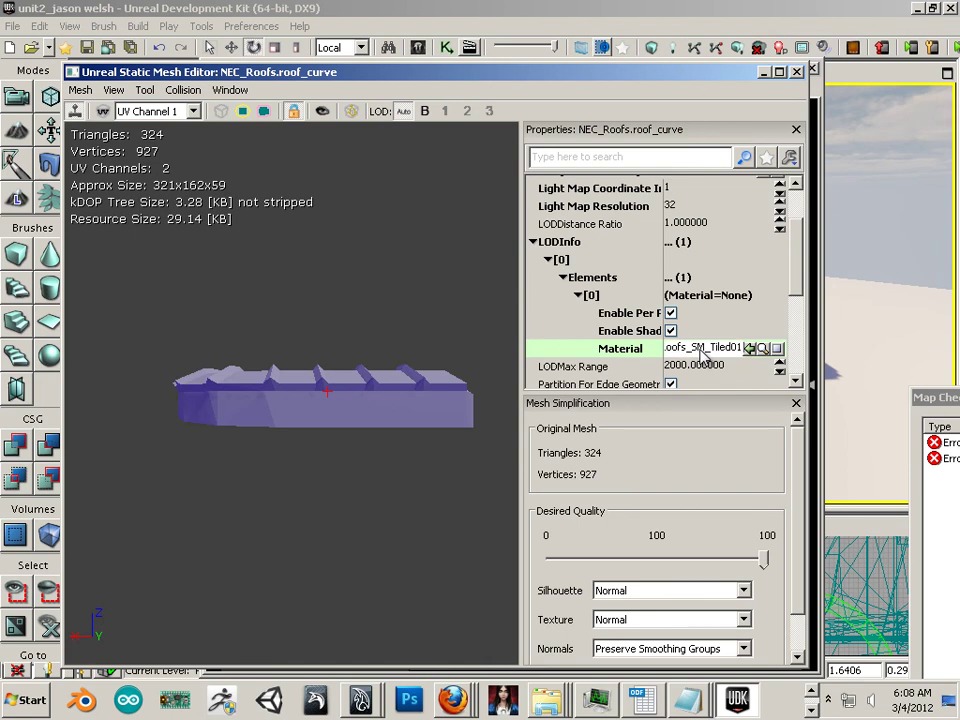
key("Return")
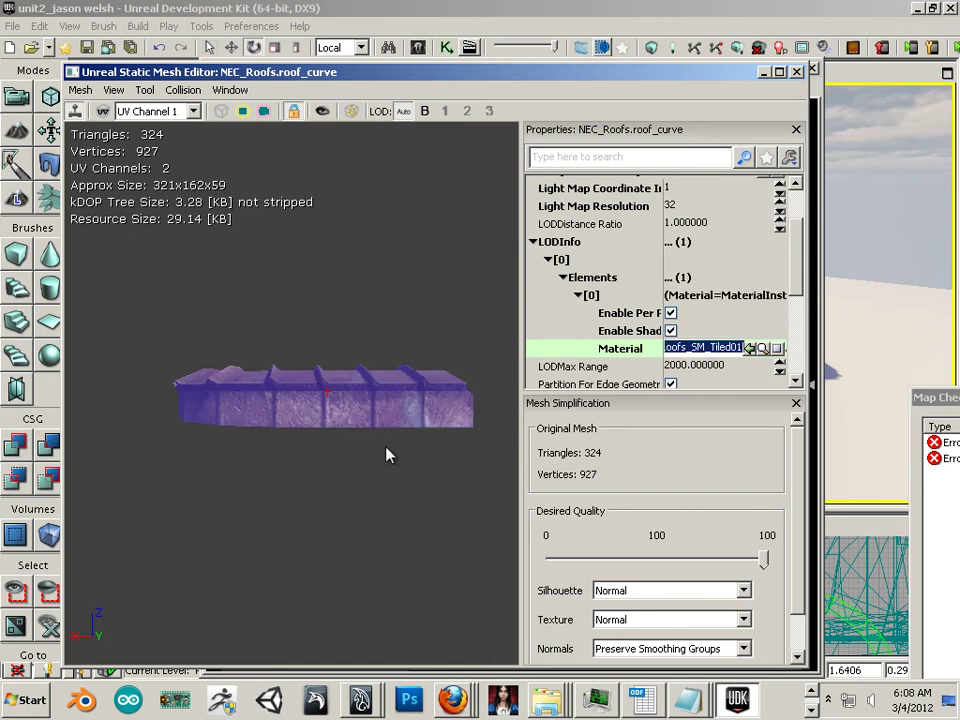
left_click_drag(294, 484, 421, 370)
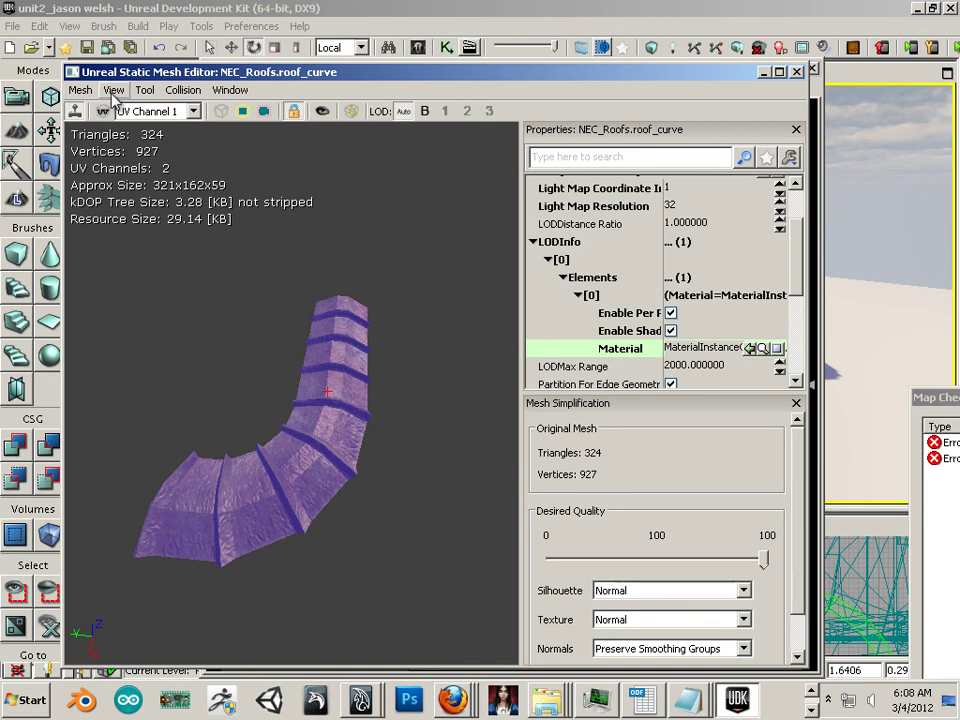
left_click(797, 73)
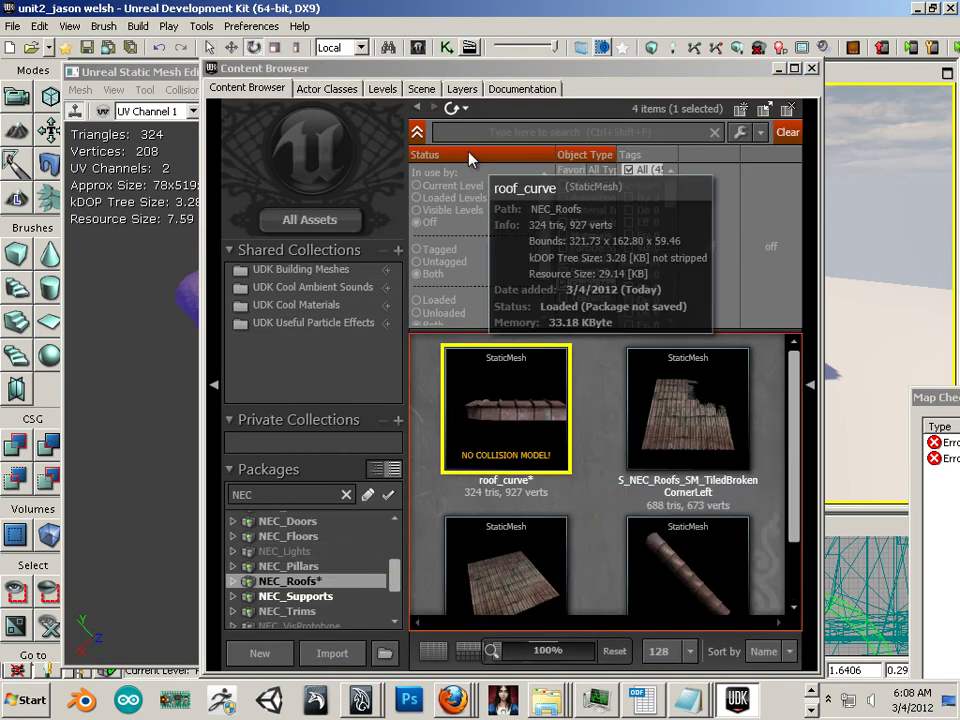
Step: Minimize the original trim's mesh editor and reposition the Content Browser so the roof_curve asset is fully accessible
left_click_drag(321, 68, 739, 103)
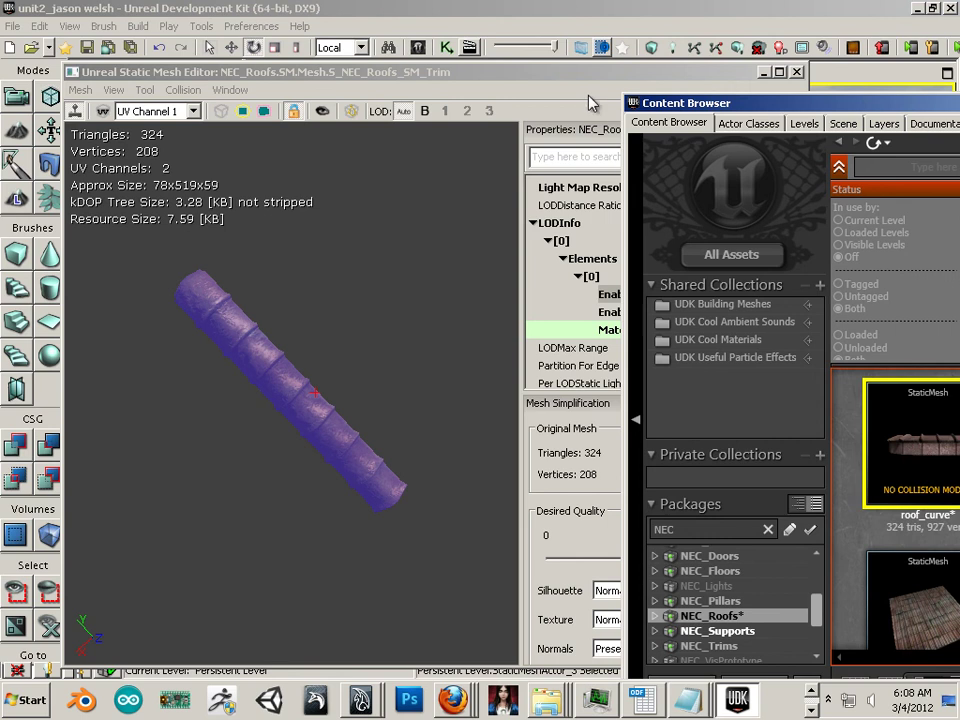
left_click(764, 72)
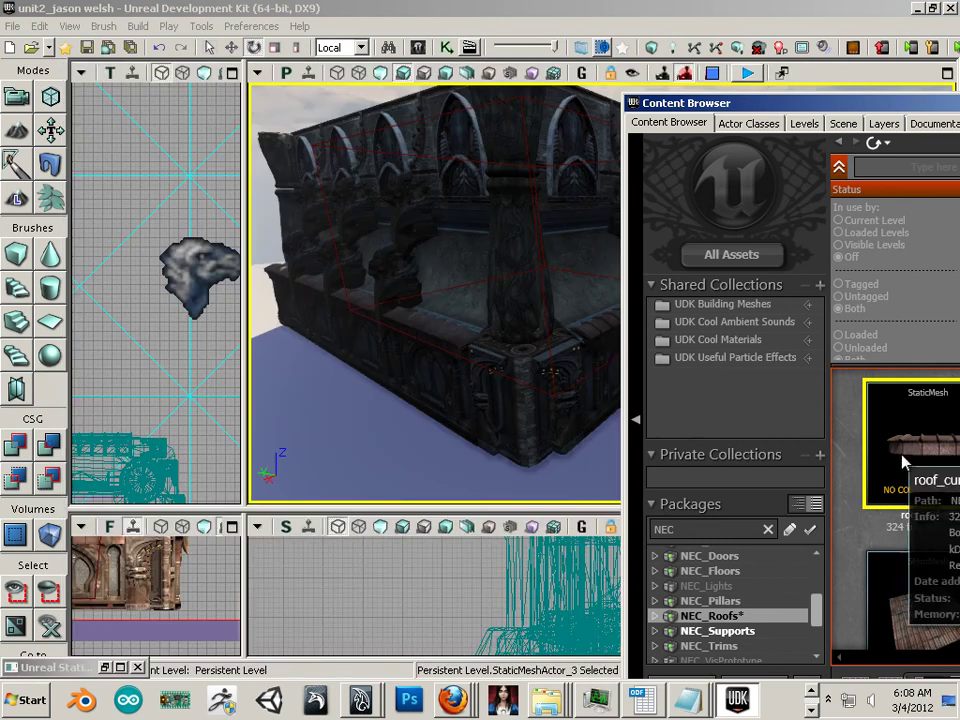
left_click_drag(913, 456, 866, 429)
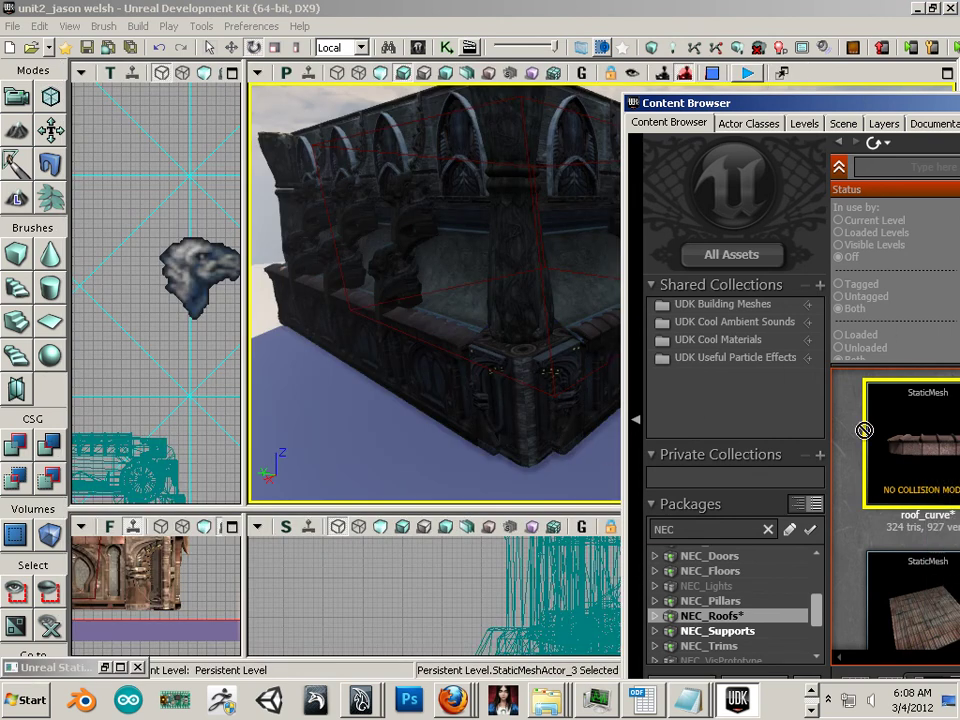
left_click_drag(849, 104, 569, 69)
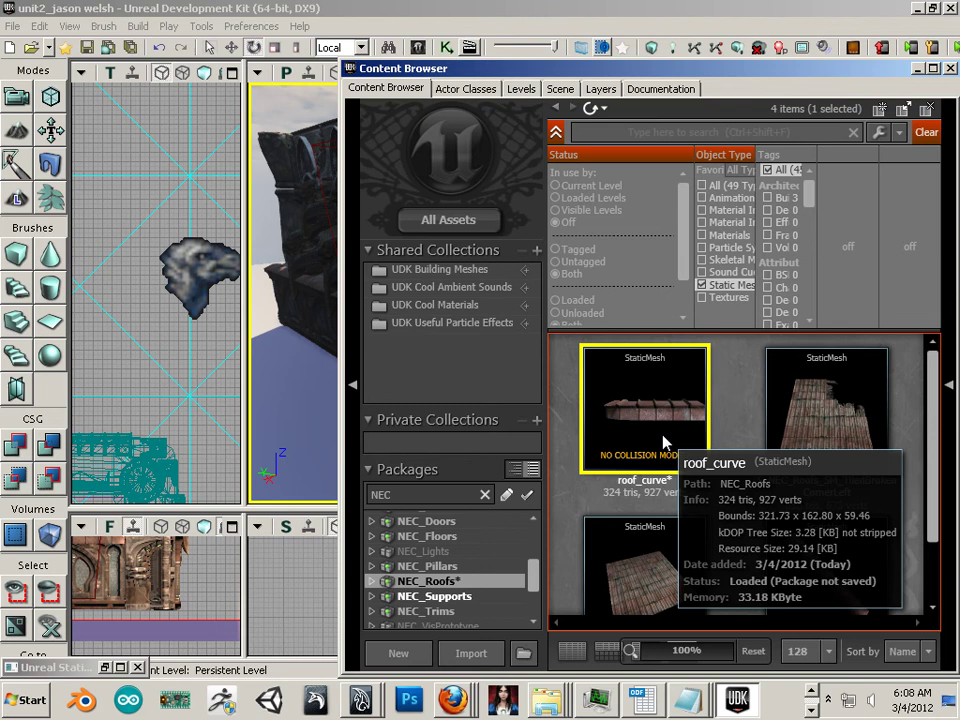
Step: Reopen roof_curve and generate auto convex collision with Depth 4, Max Hull Verts 12 and Allow Splits 16
double_click(604, 398)
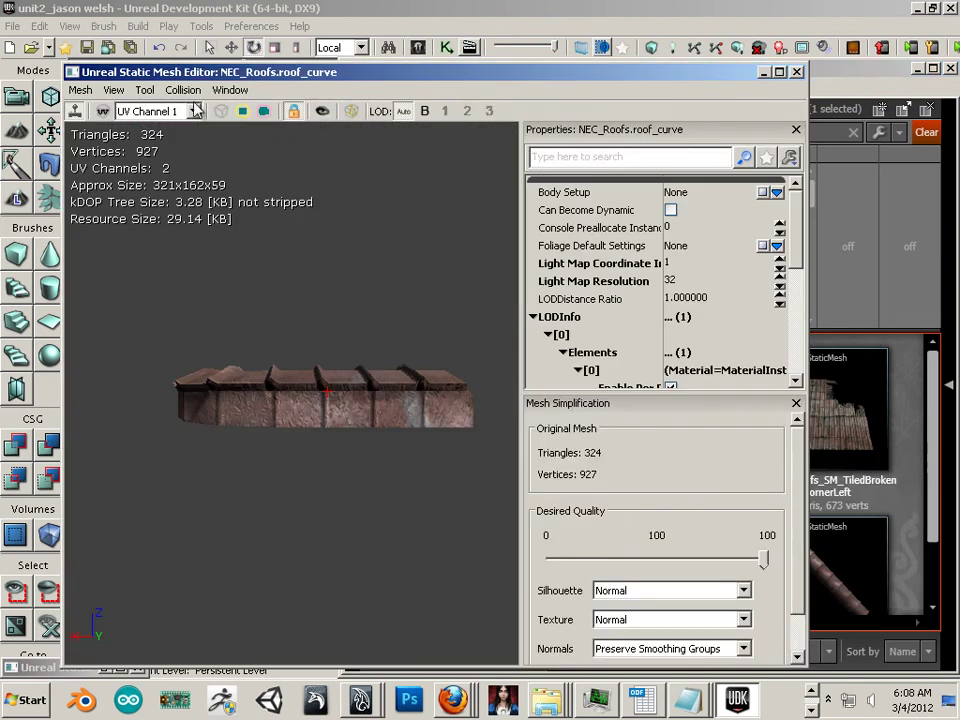
left_click(183, 90)
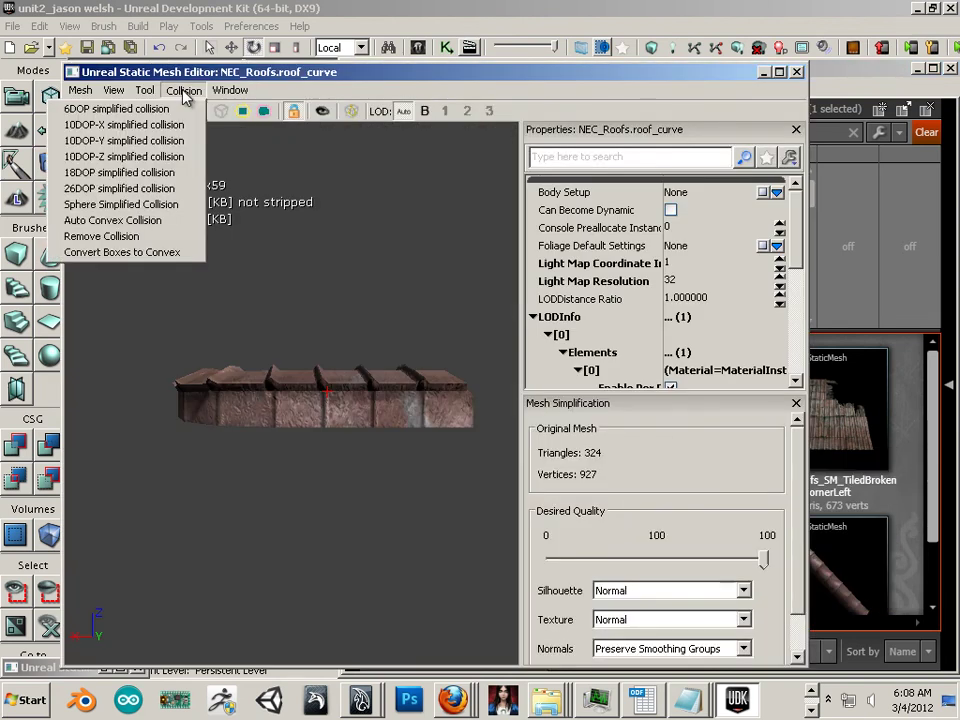
left_click(183, 221)
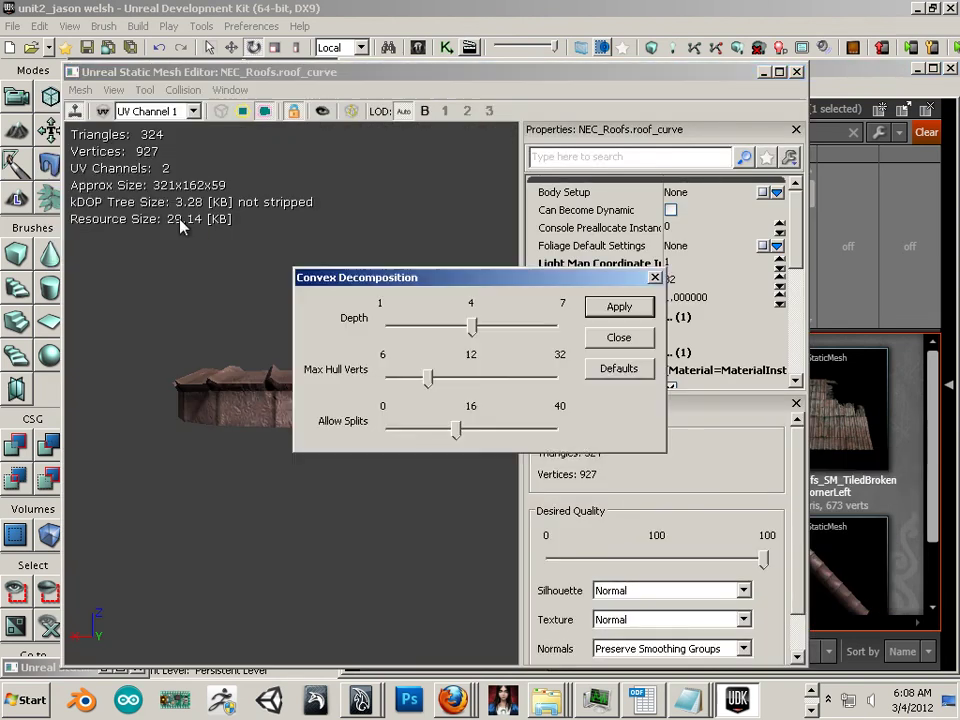
left_click_drag(484, 283, 712, 247)
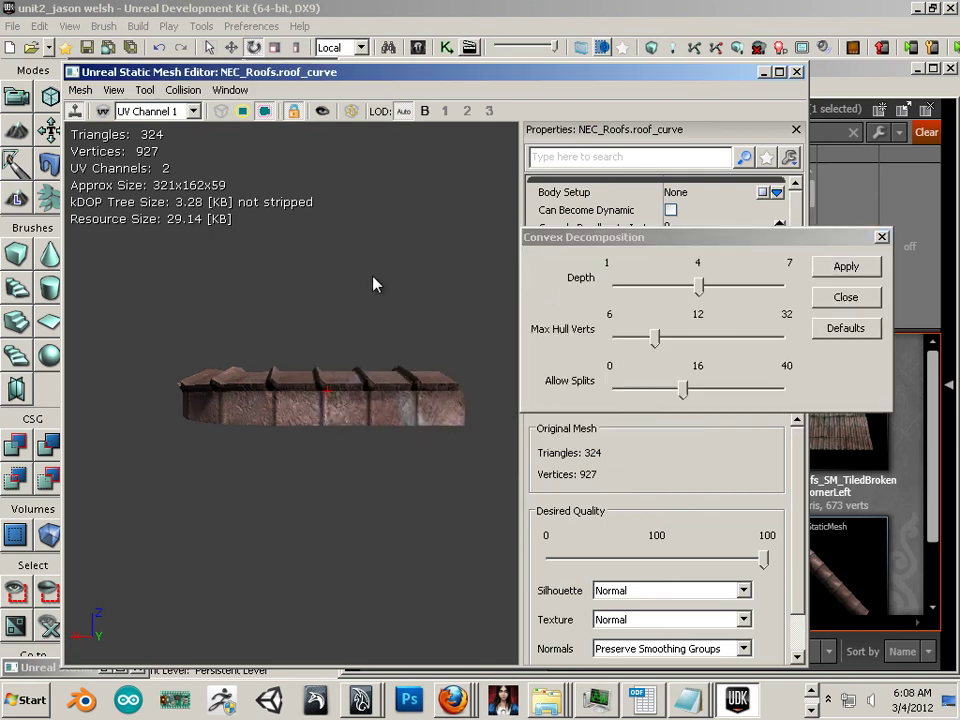
left_click_drag(377, 281, 386, 240)
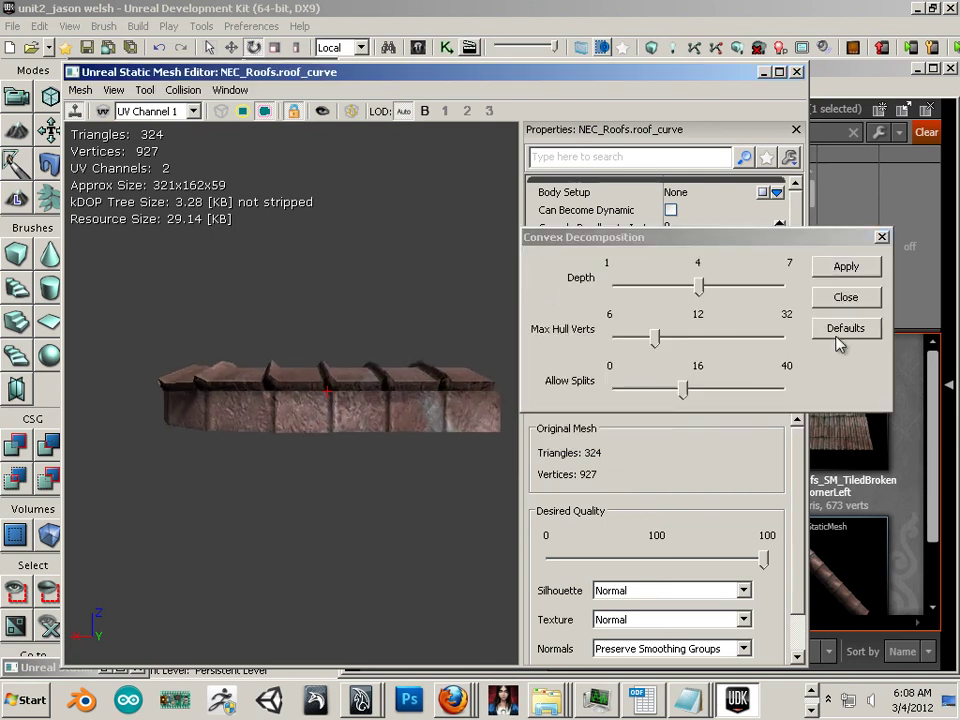
left_click(838, 272)
left_click_drag(450, 326, 397, 216)
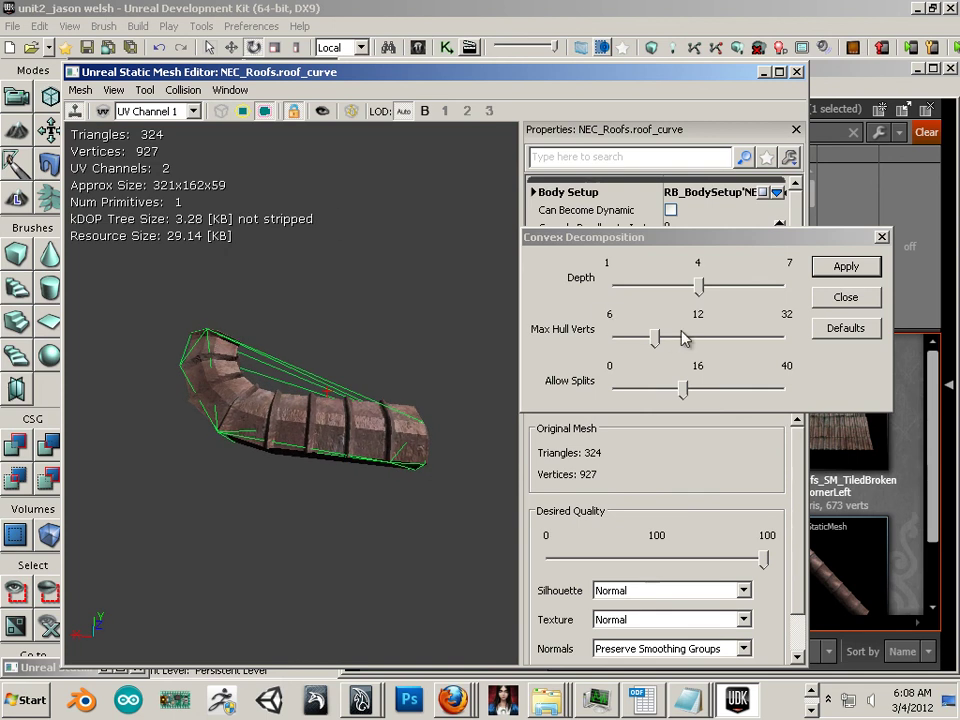
Step: Regenerate roof_curve's convex collision with Max Hull Verts 17, and apply it again with Depth 5
left_click_drag(657, 339, 687, 344)
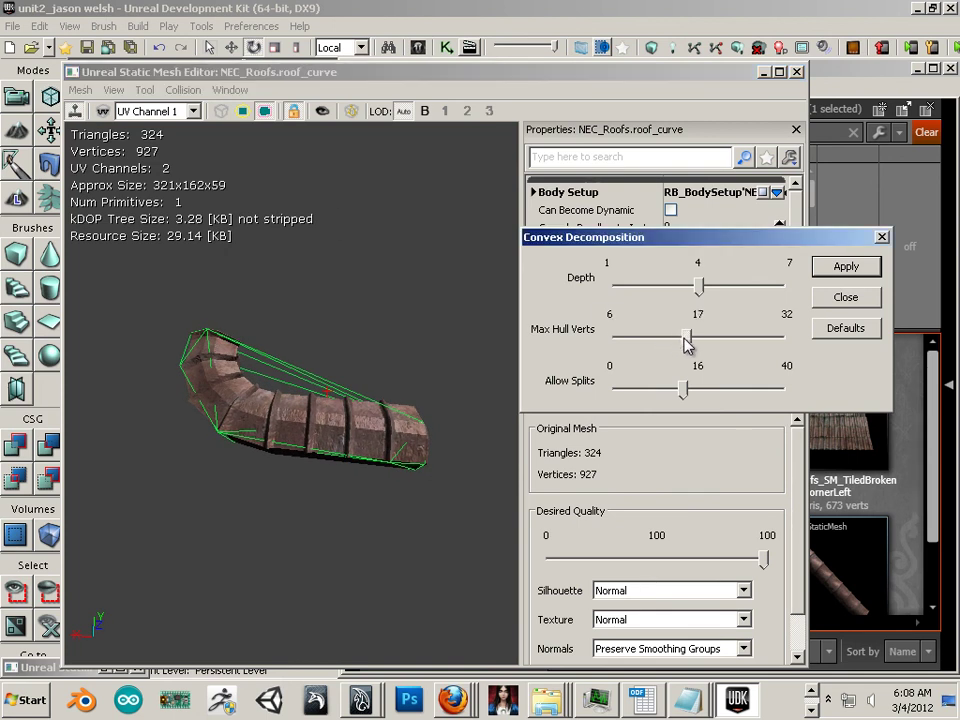
left_click(845, 265)
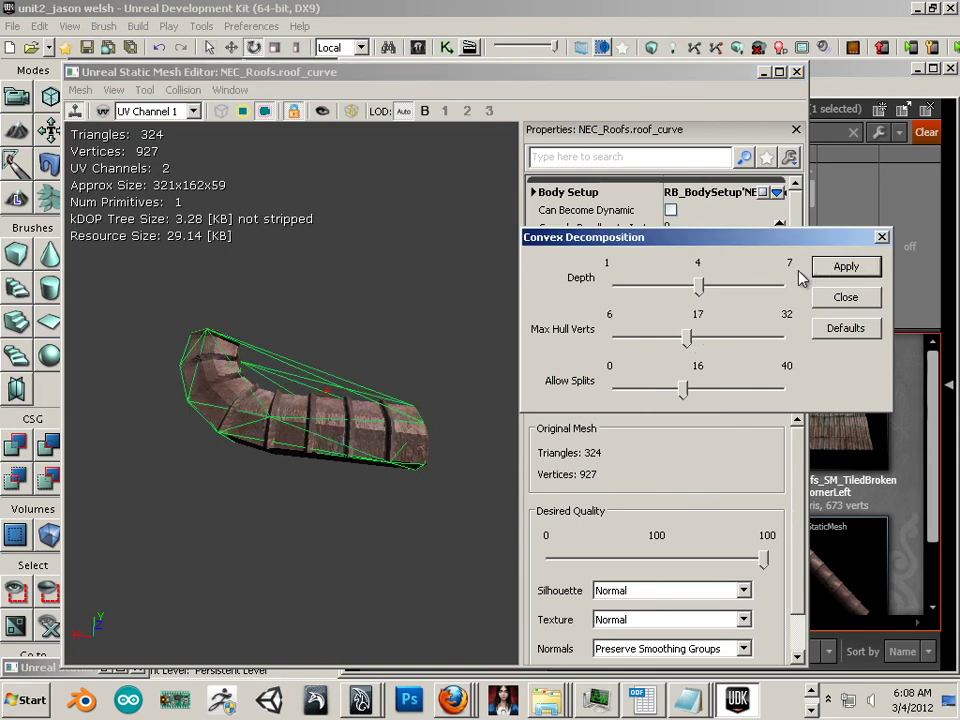
left_click_drag(700, 289, 728, 286)
left_click(845, 267)
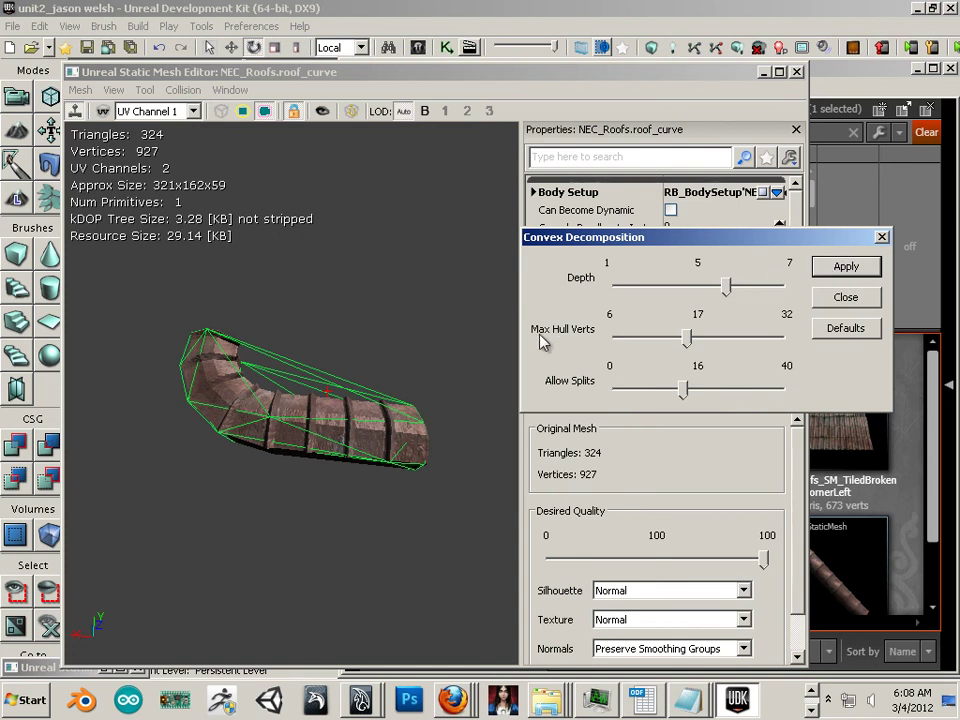
Step: Set the convex decomposition Depth back to 4, and close the collision dialog and roof_curve's mesh editor
left_click(261, 404)
left_click(722, 285)
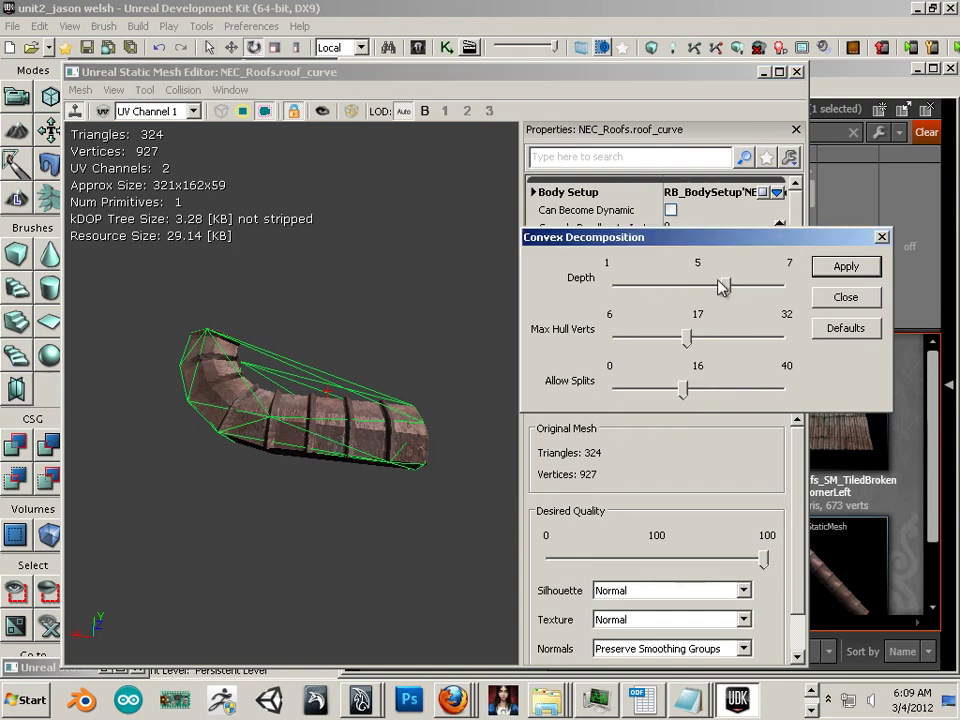
left_click_drag(718, 292, 692, 291)
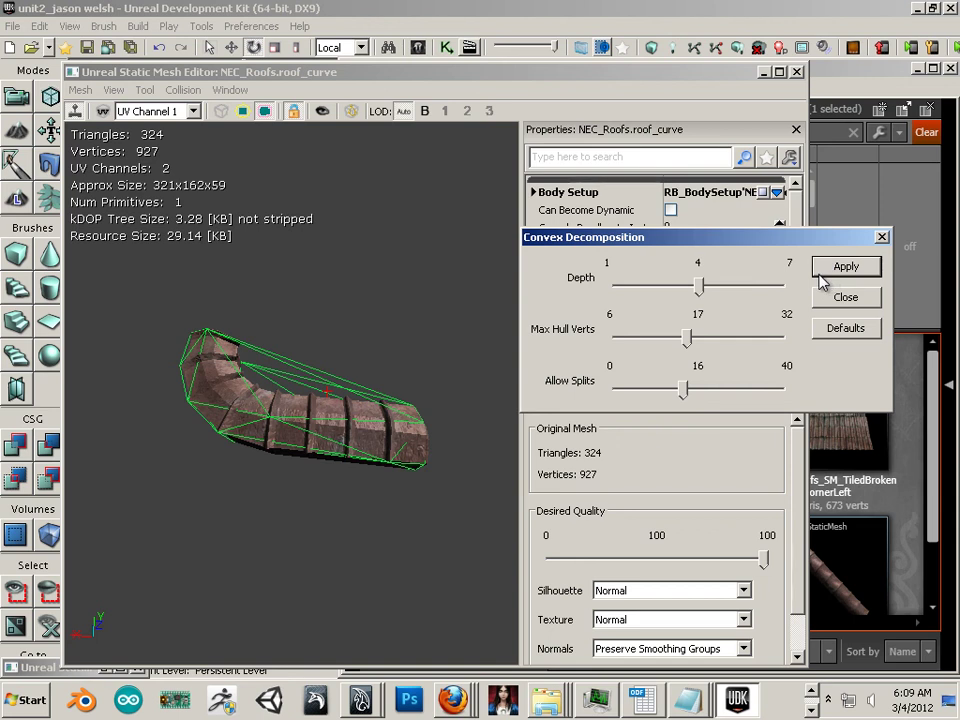
left_click(845, 298)
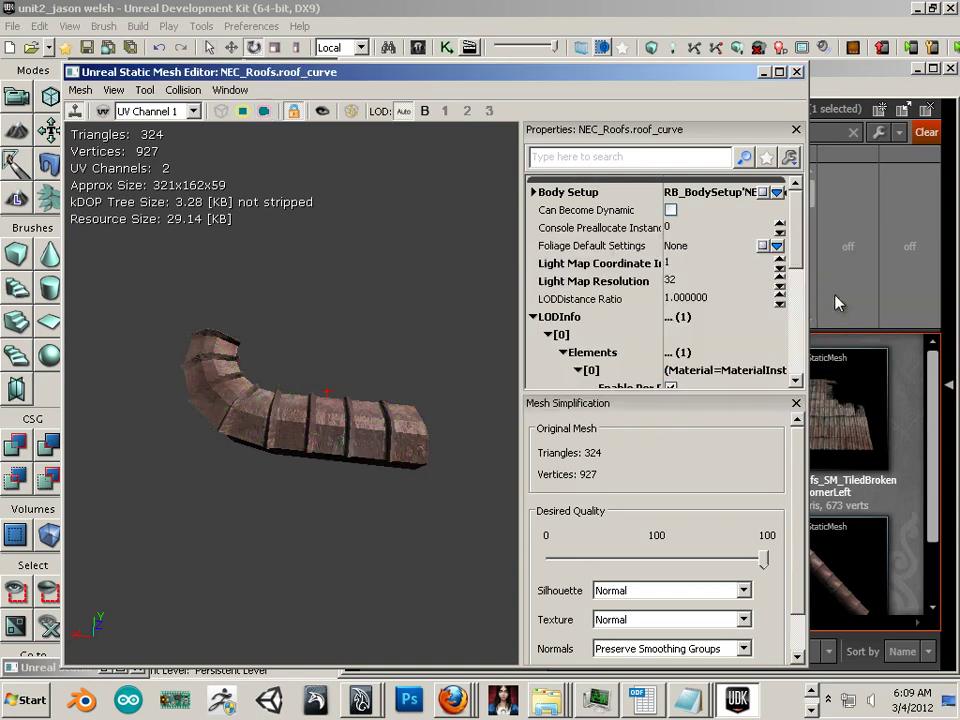
left_click(796, 72)
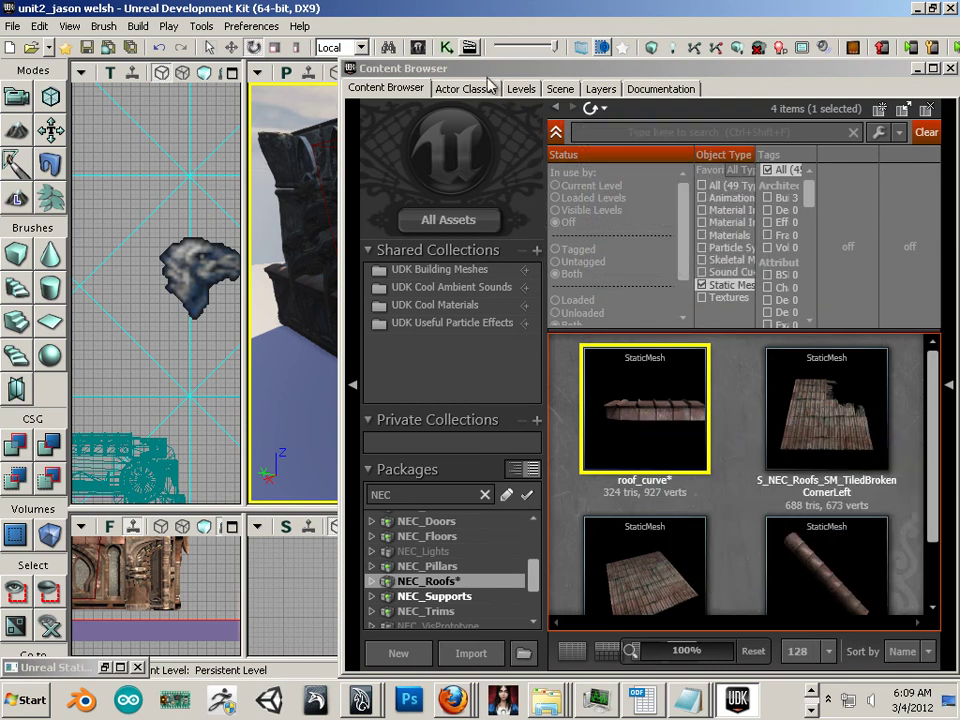
Step: Place the roof_curve mesh in the level and move it up onto the ledge at the building's corner
left_click_drag(488, 78, 770, 87)
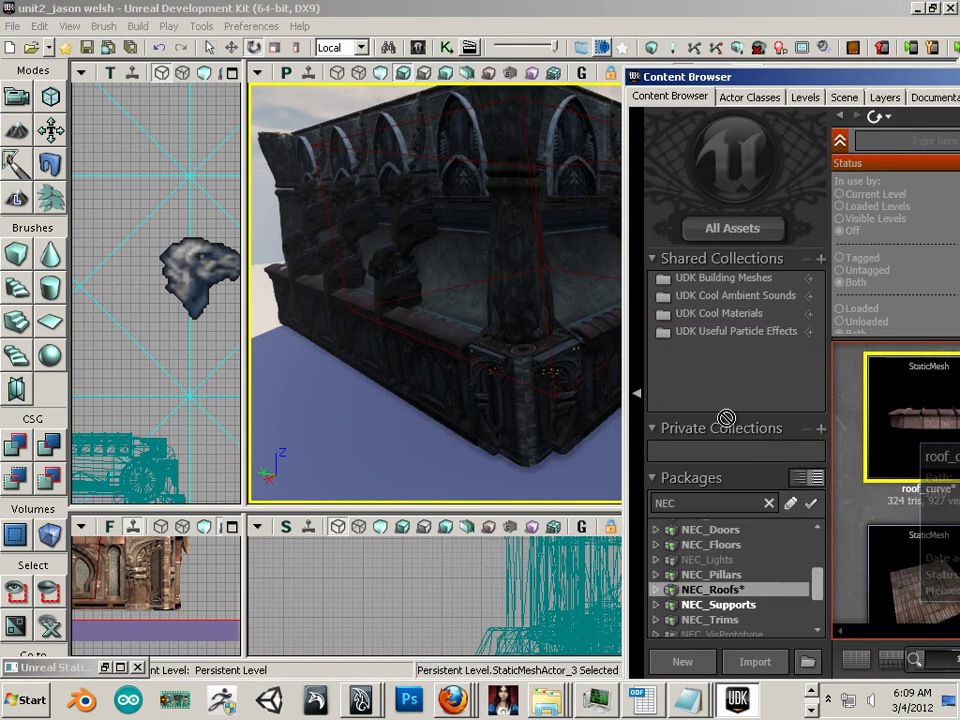
left_click_drag(726, 418, 474, 452)
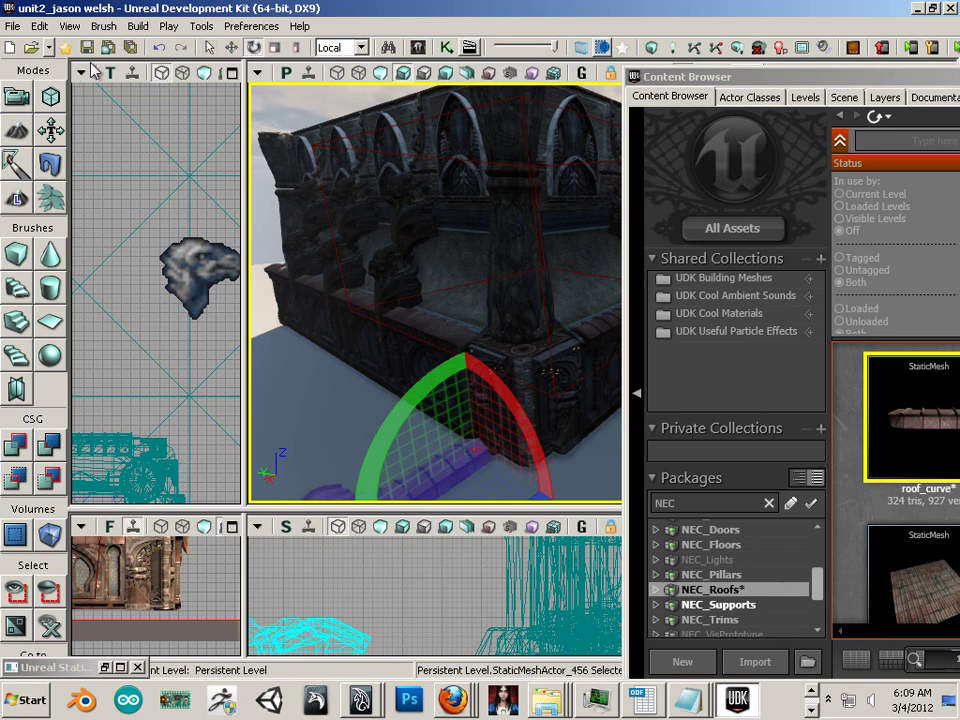
left_click(231, 47)
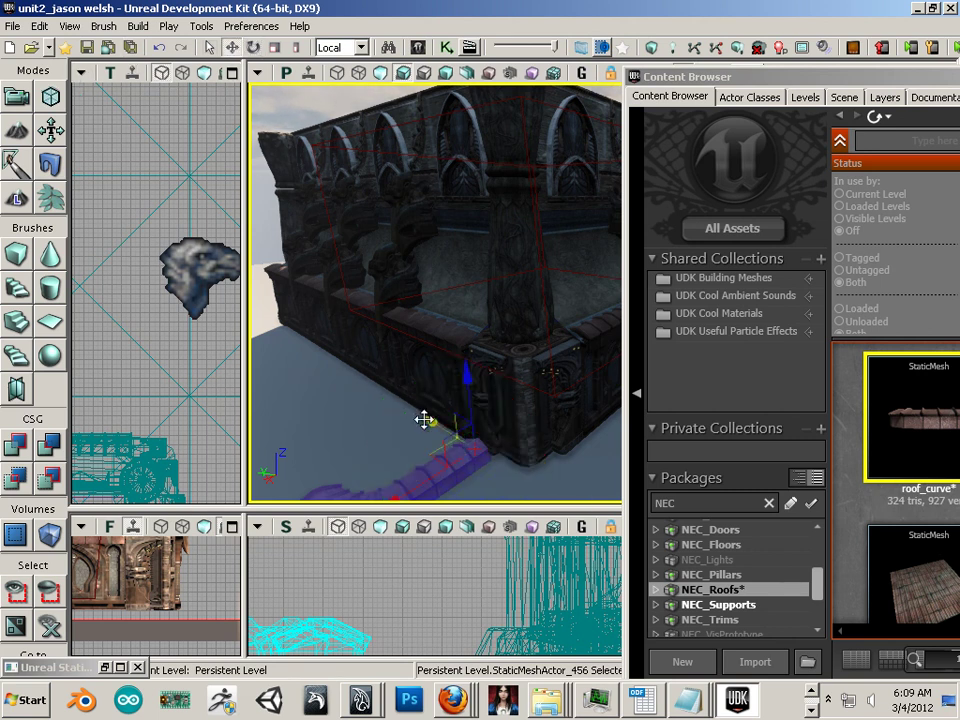
left_click_drag(424, 420, 497, 369)
left_click_drag(422, 399, 490, 380)
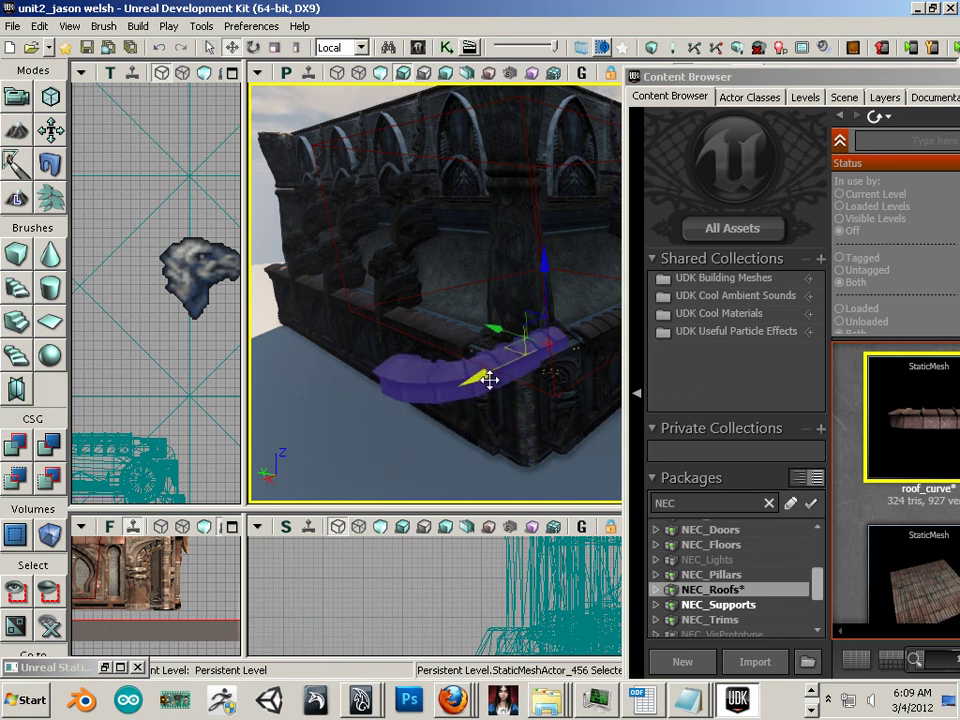
Step: Shorten roof_curve non-uniformly along its local X axis and shift it closer around the base of the corner pillar
left_click(296, 47)
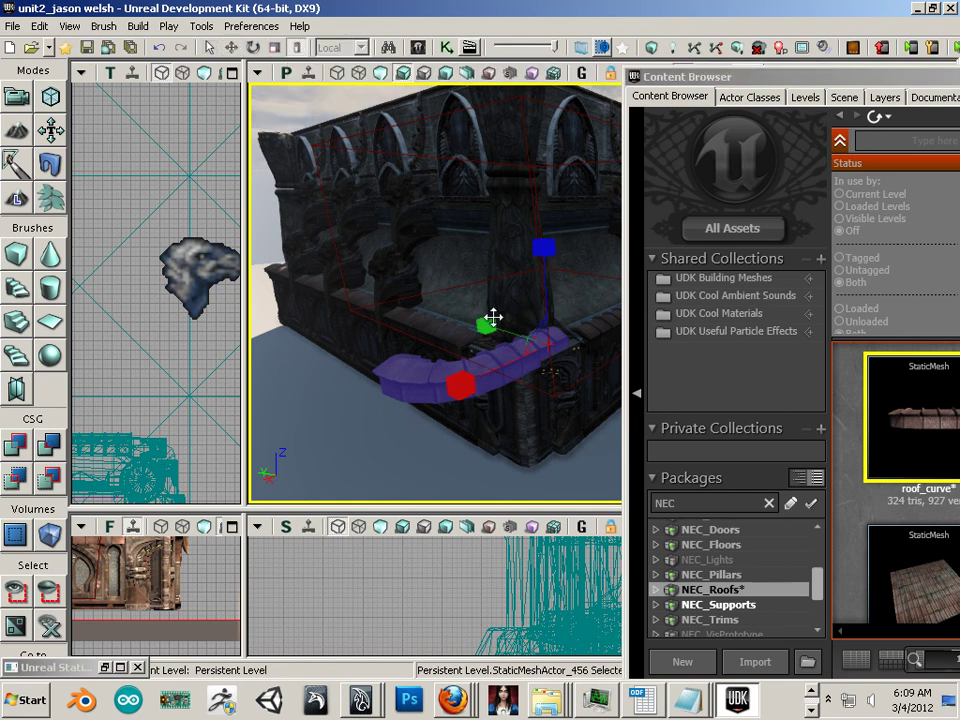
left_click_drag(458, 385, 493, 376)
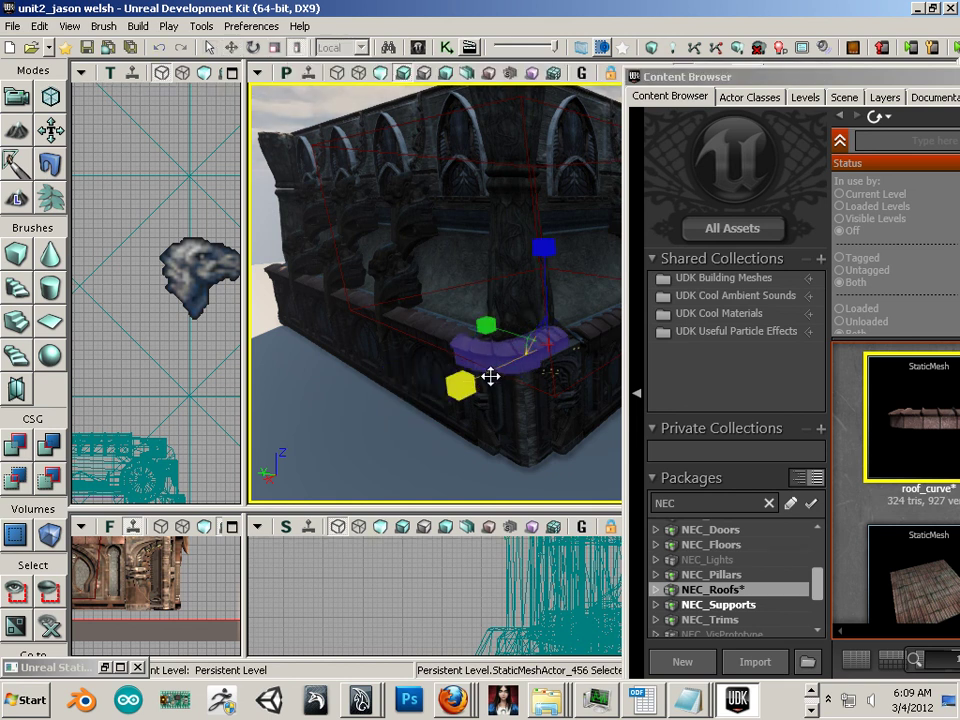
right_click_drag(490, 376, 435, 428)
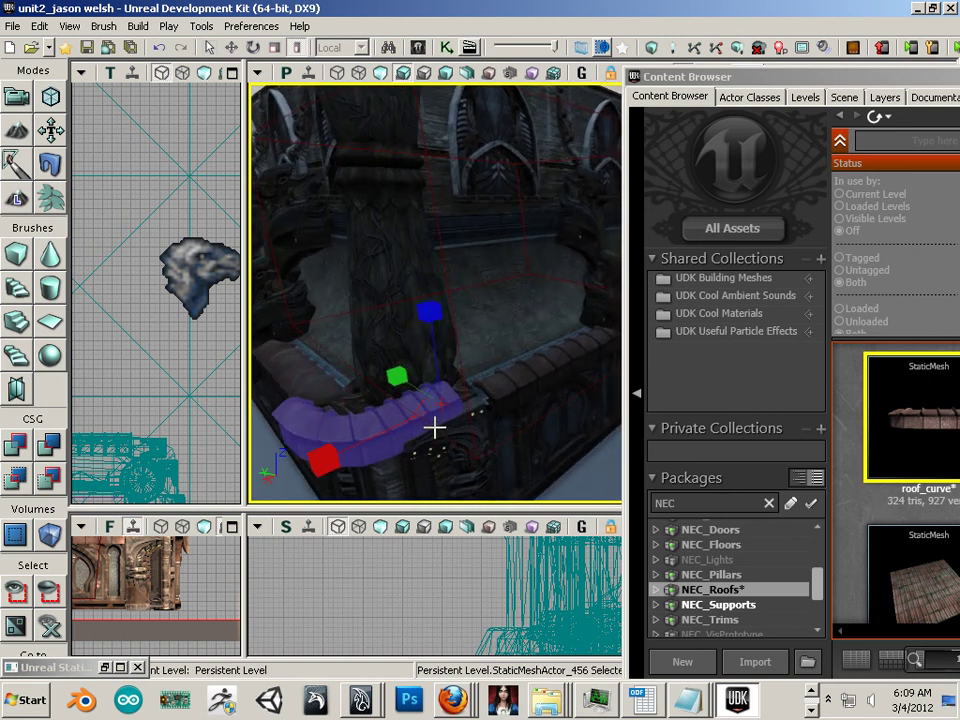
left_click(231, 47)
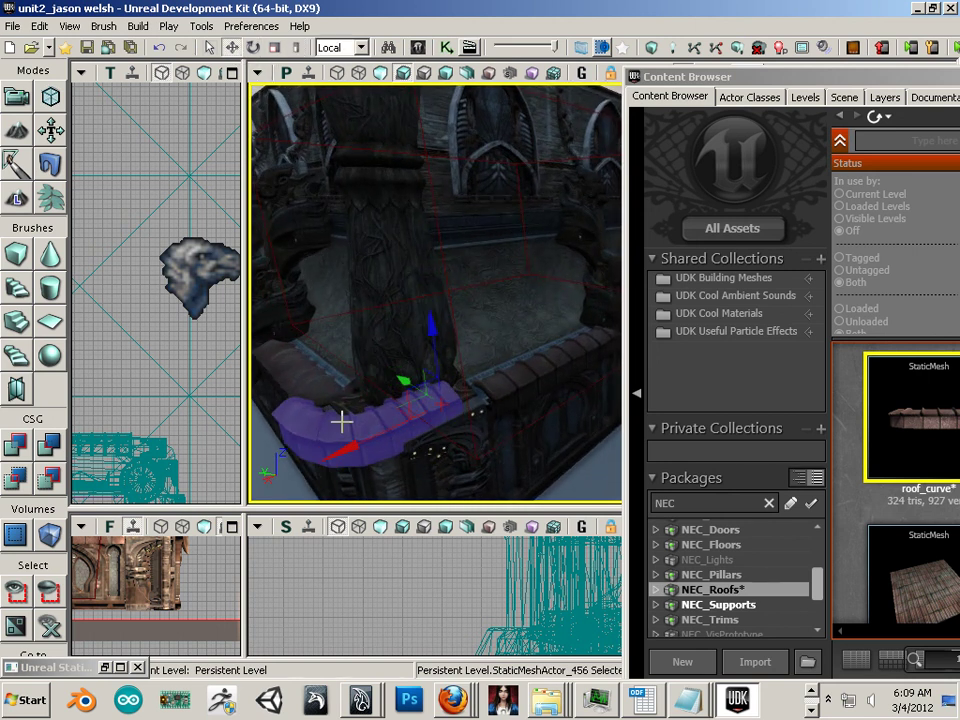
left_click_drag(343, 446, 383, 431)
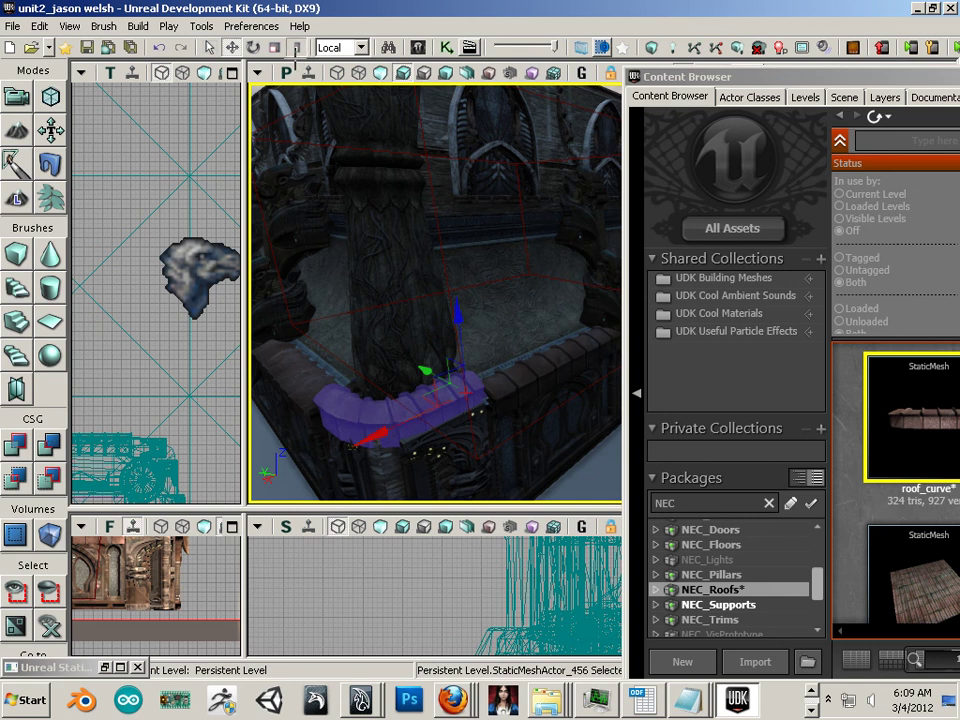
Step: Stretch roof_curve slightly across its local Y axis, and reposition it over the corner ledge around the pillar
key("space")
key("space")
left_click_drag(410, 357, 409, 360)
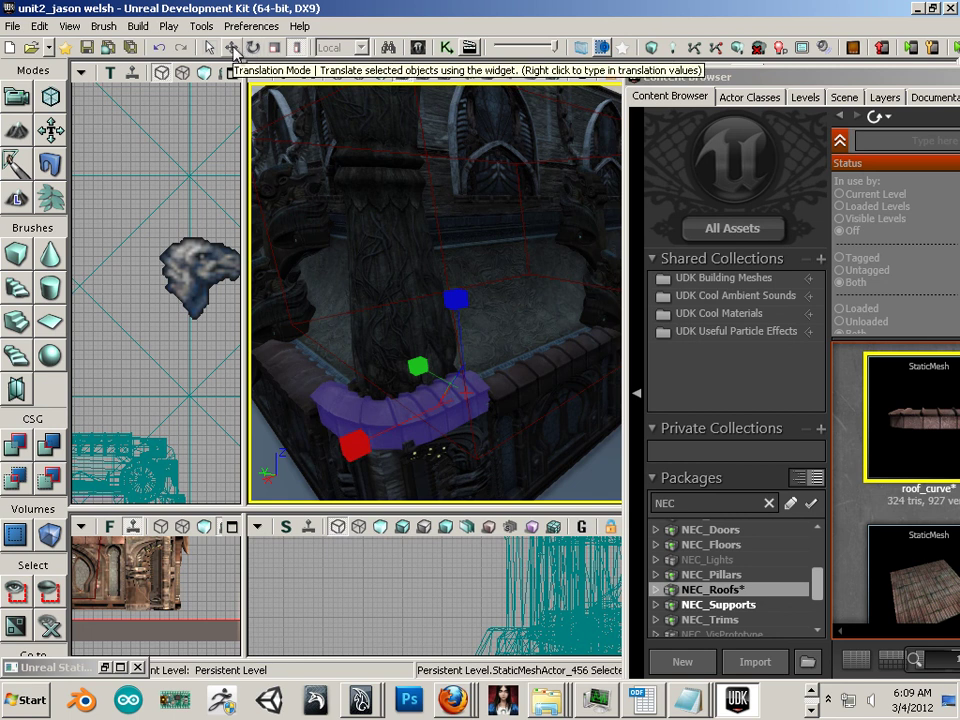
left_click(233, 48)
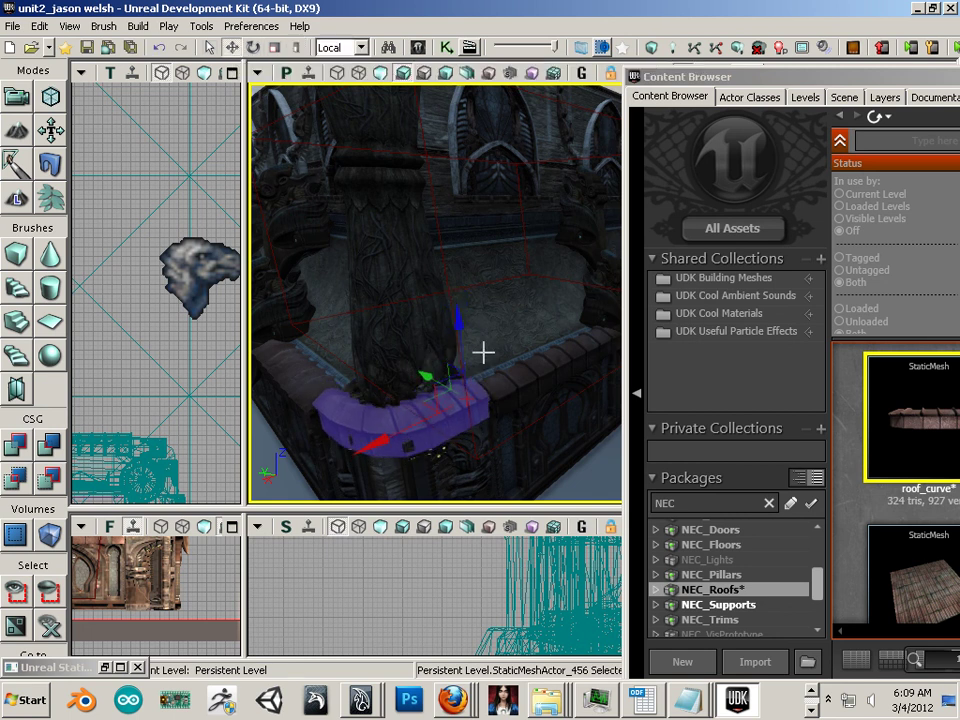
left_click_drag(526, 470, 411, 456)
left_click(440, 456)
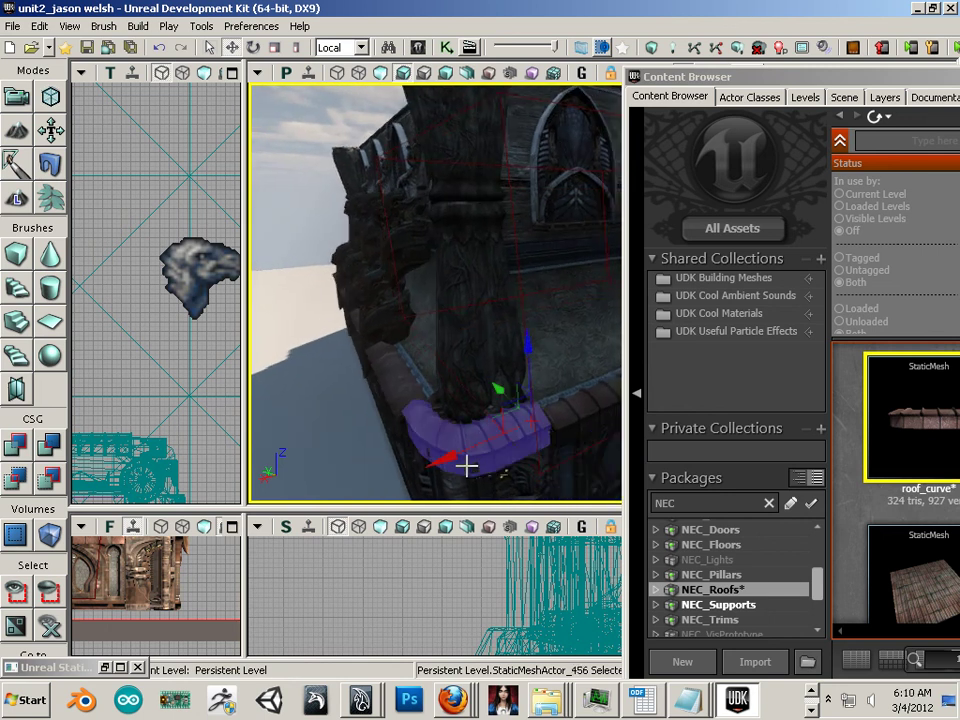
left_click_drag(504, 386, 510, 407)
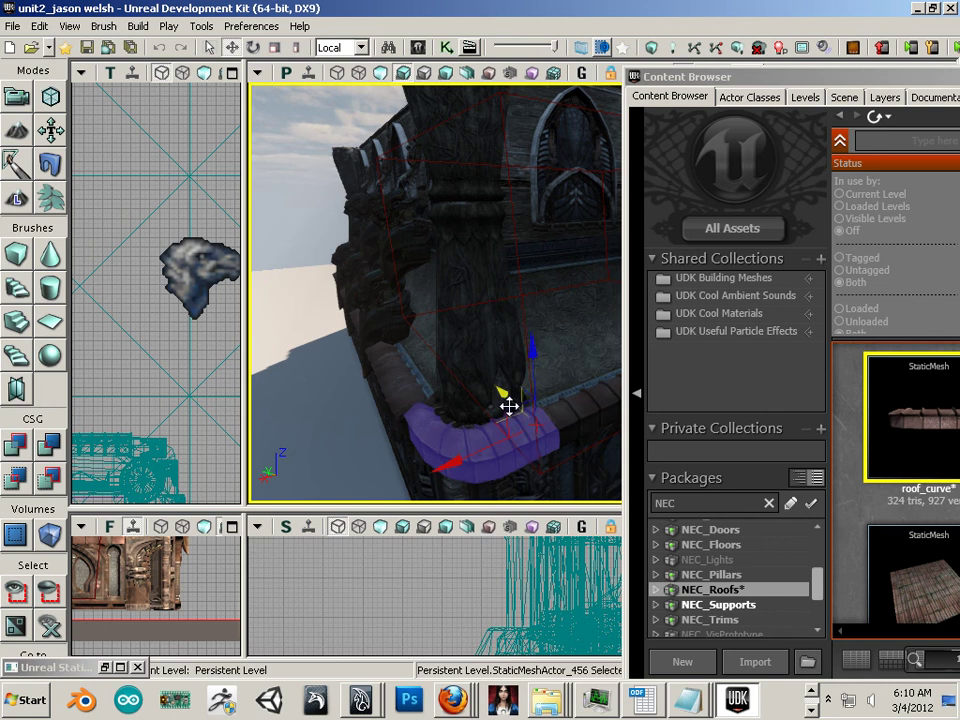
Step: Reduce roof_curve's depth and height with non-uniform scaling, and raise and shift it to cover the corner ledge
left_click_drag(354, 420, 319, 414)
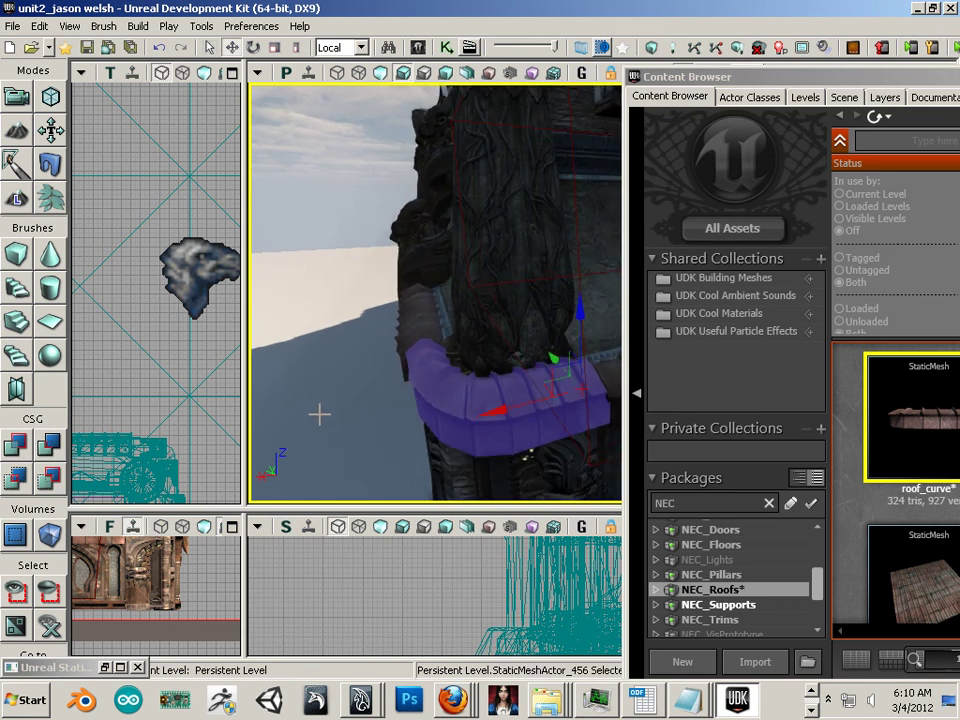
left_click(276, 46)
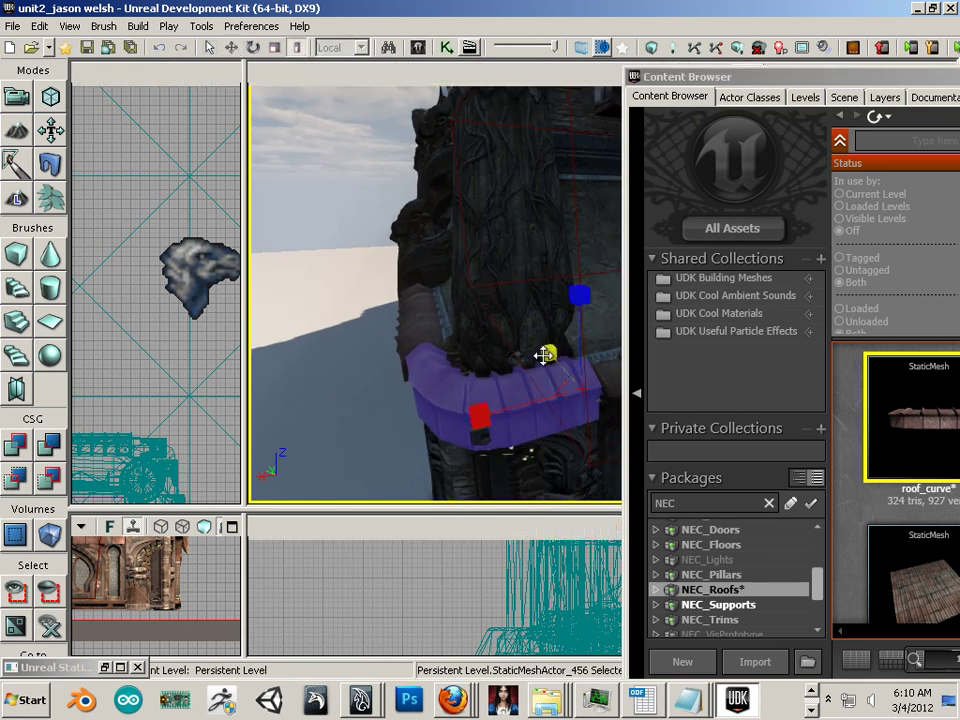
left_click_drag(541, 351, 545, 372)
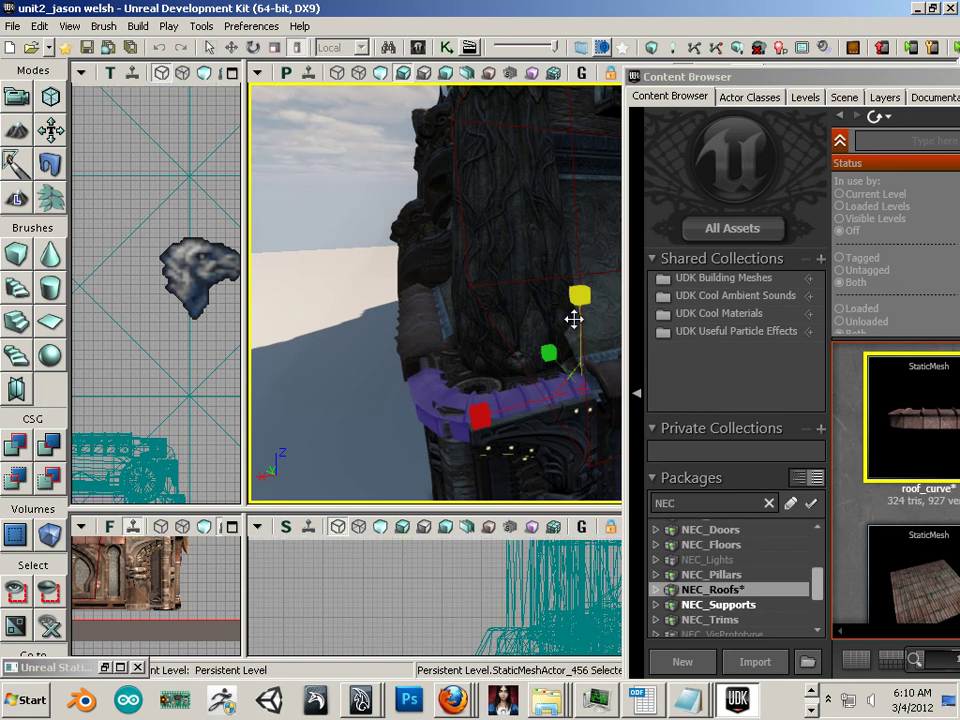
left_click(231, 47)
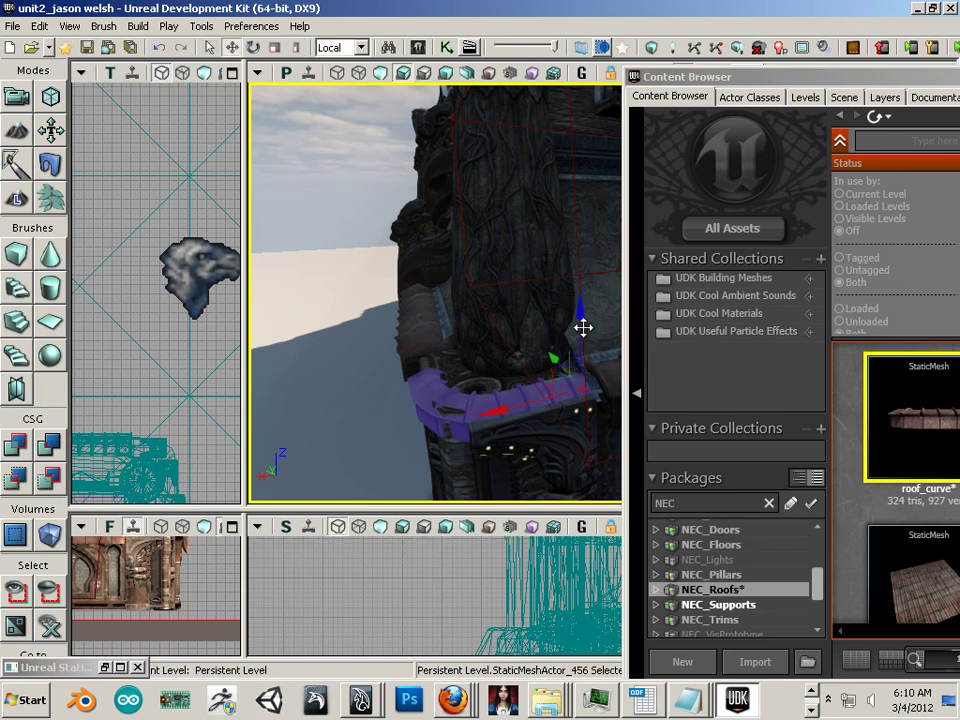
left_click_drag(583, 327, 576, 303)
left_click_drag(562, 347, 394, 378)
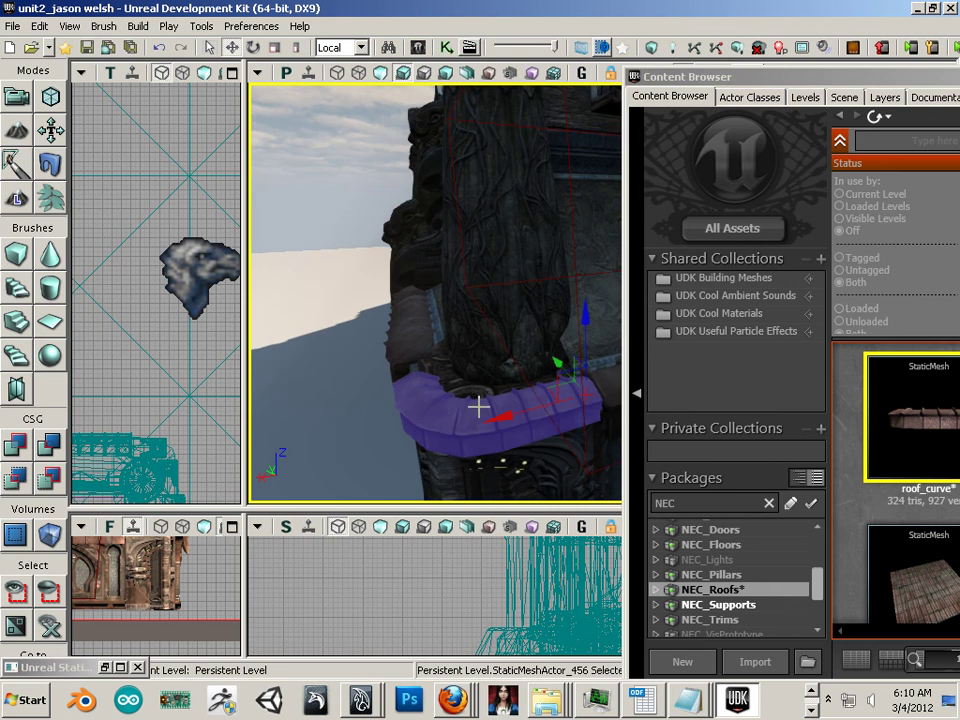
mouse_move(497, 415)
left_mouse_down()
mouse_move(570, 414)
mouse_move(509, 419)
left_mouse_up()
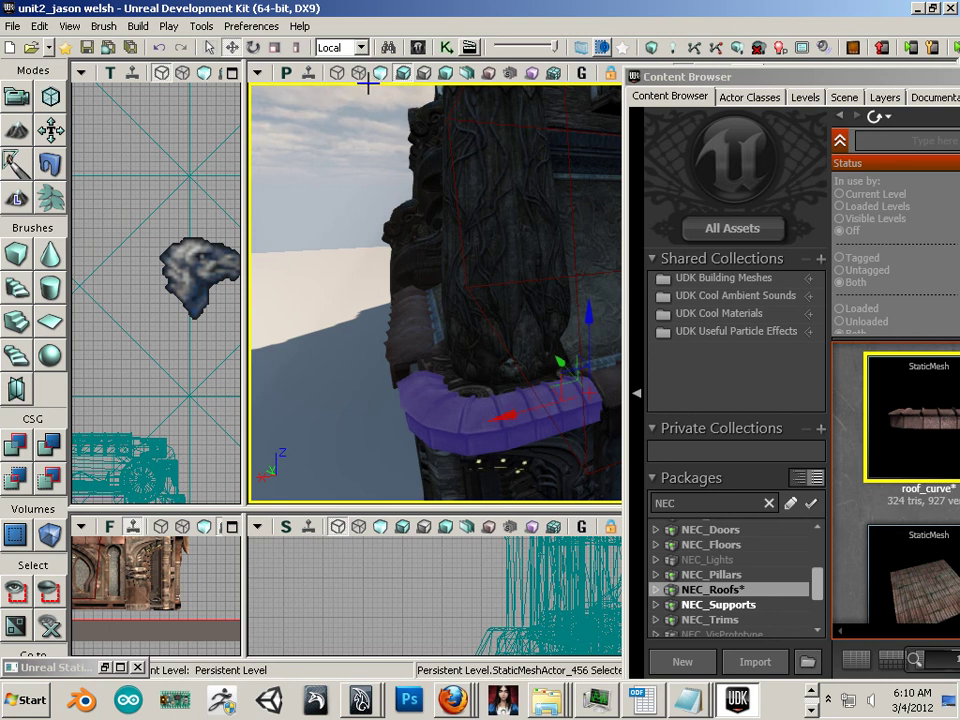
Step: Fine-tune roof_curve's scale and position against the straight roof trims on both sides of the corner, and check the fit with it deselected
left_click(296, 47)
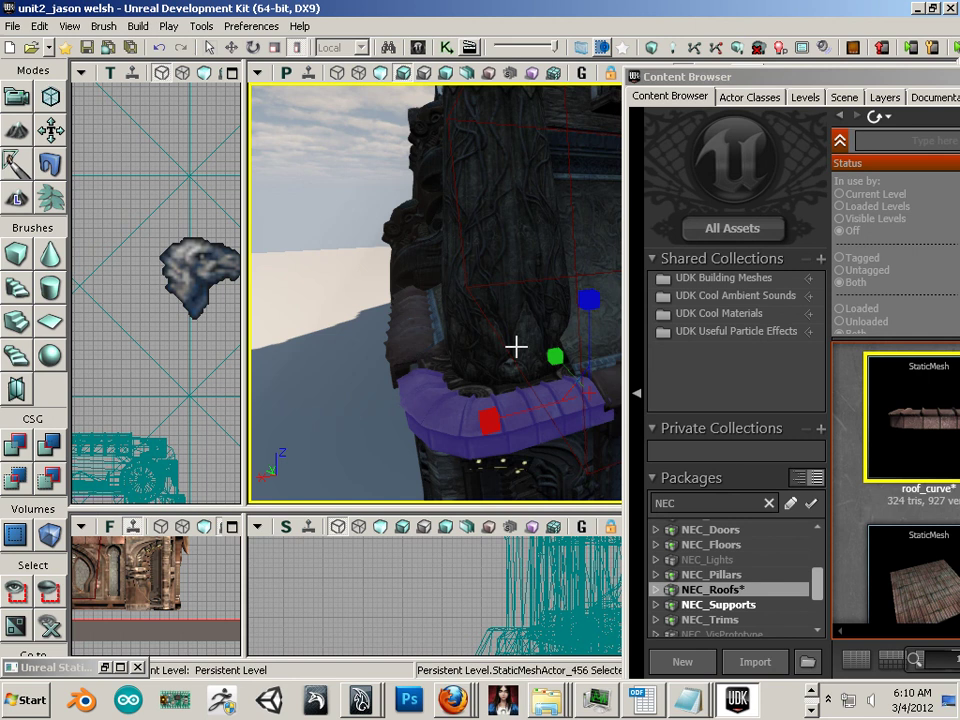
left_click(231, 47)
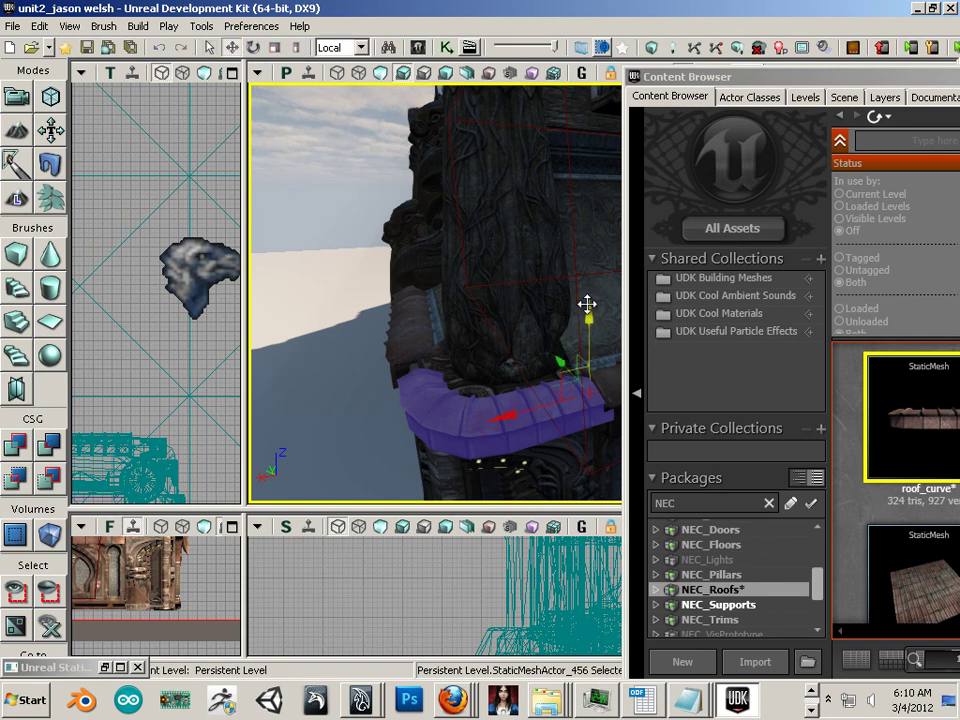
left_click_drag(587, 301, 586, 304)
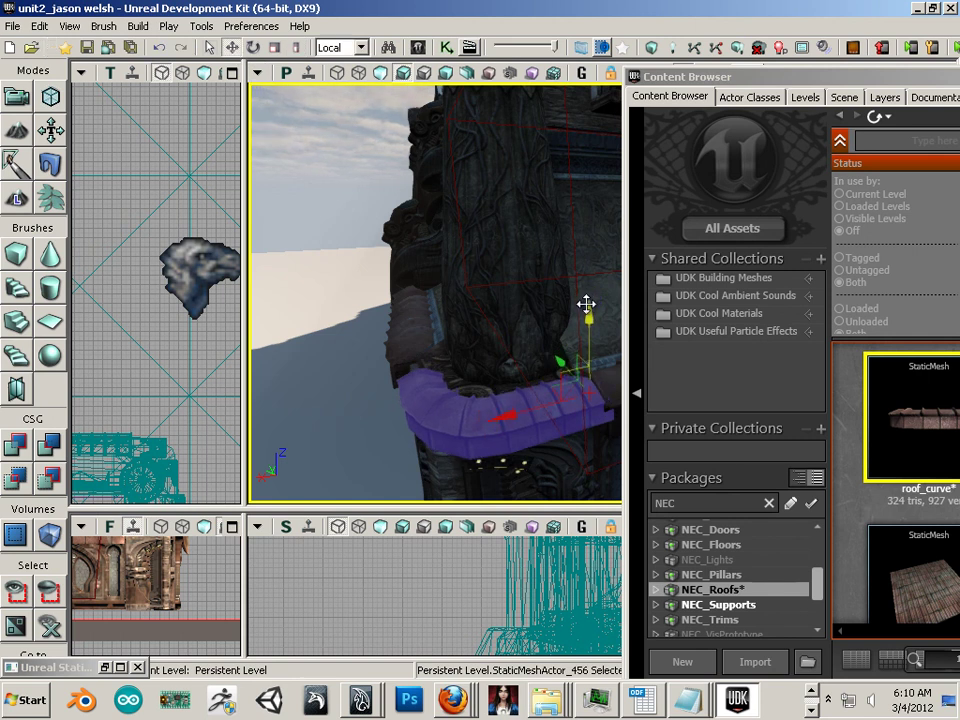
left_click_drag(356, 328, 624, 349)
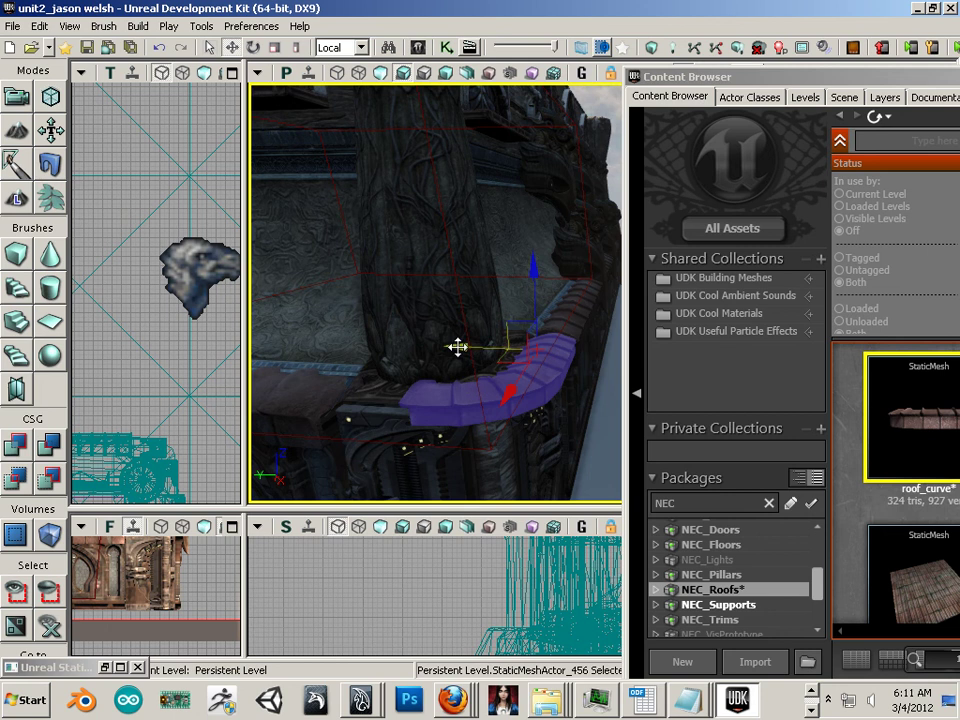
left_click_drag(456, 347, 498, 445)
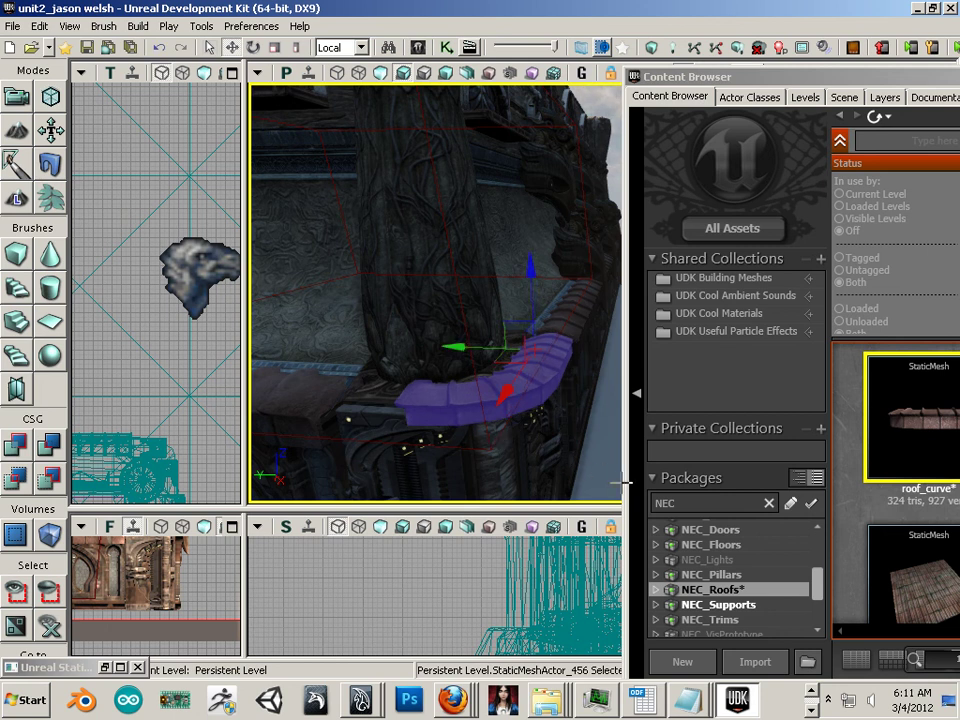
key("ctrl+w")
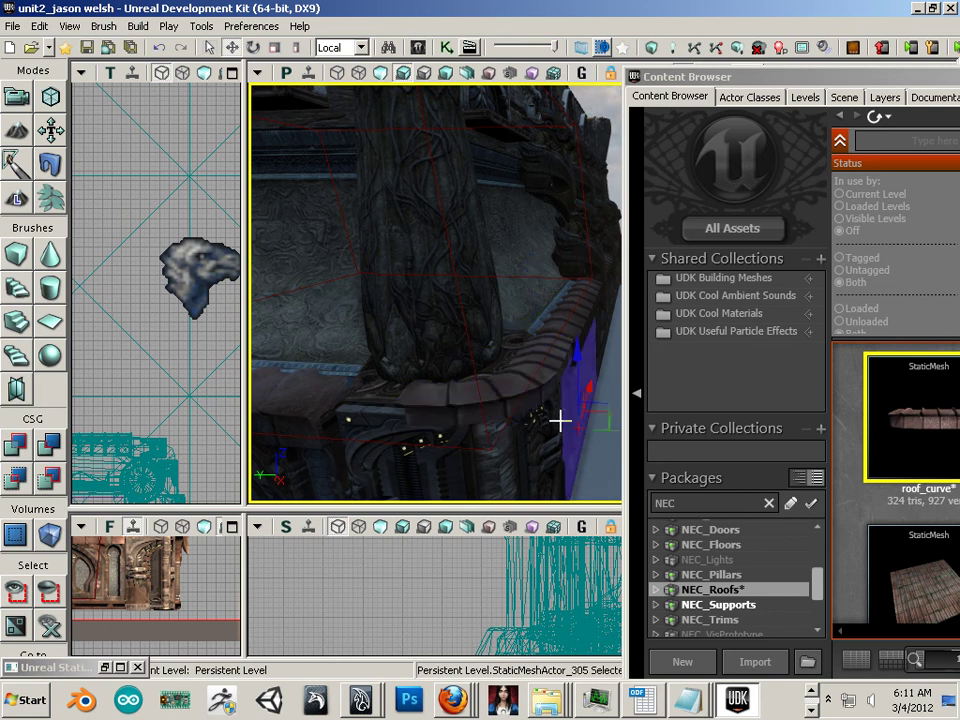
left_click(531, 396)
left_click(549, 392)
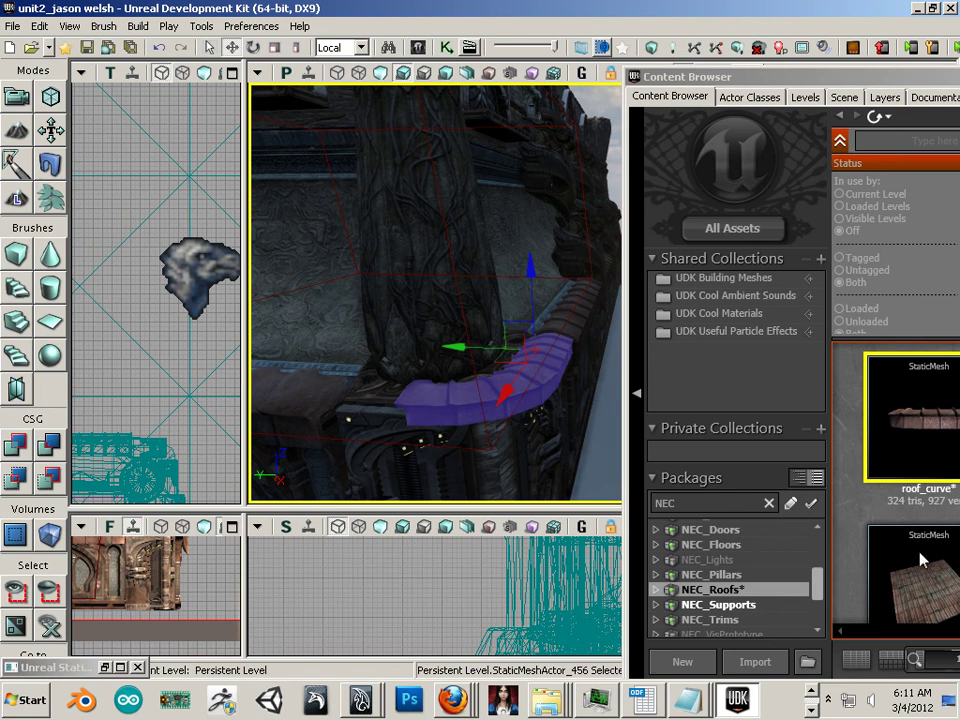